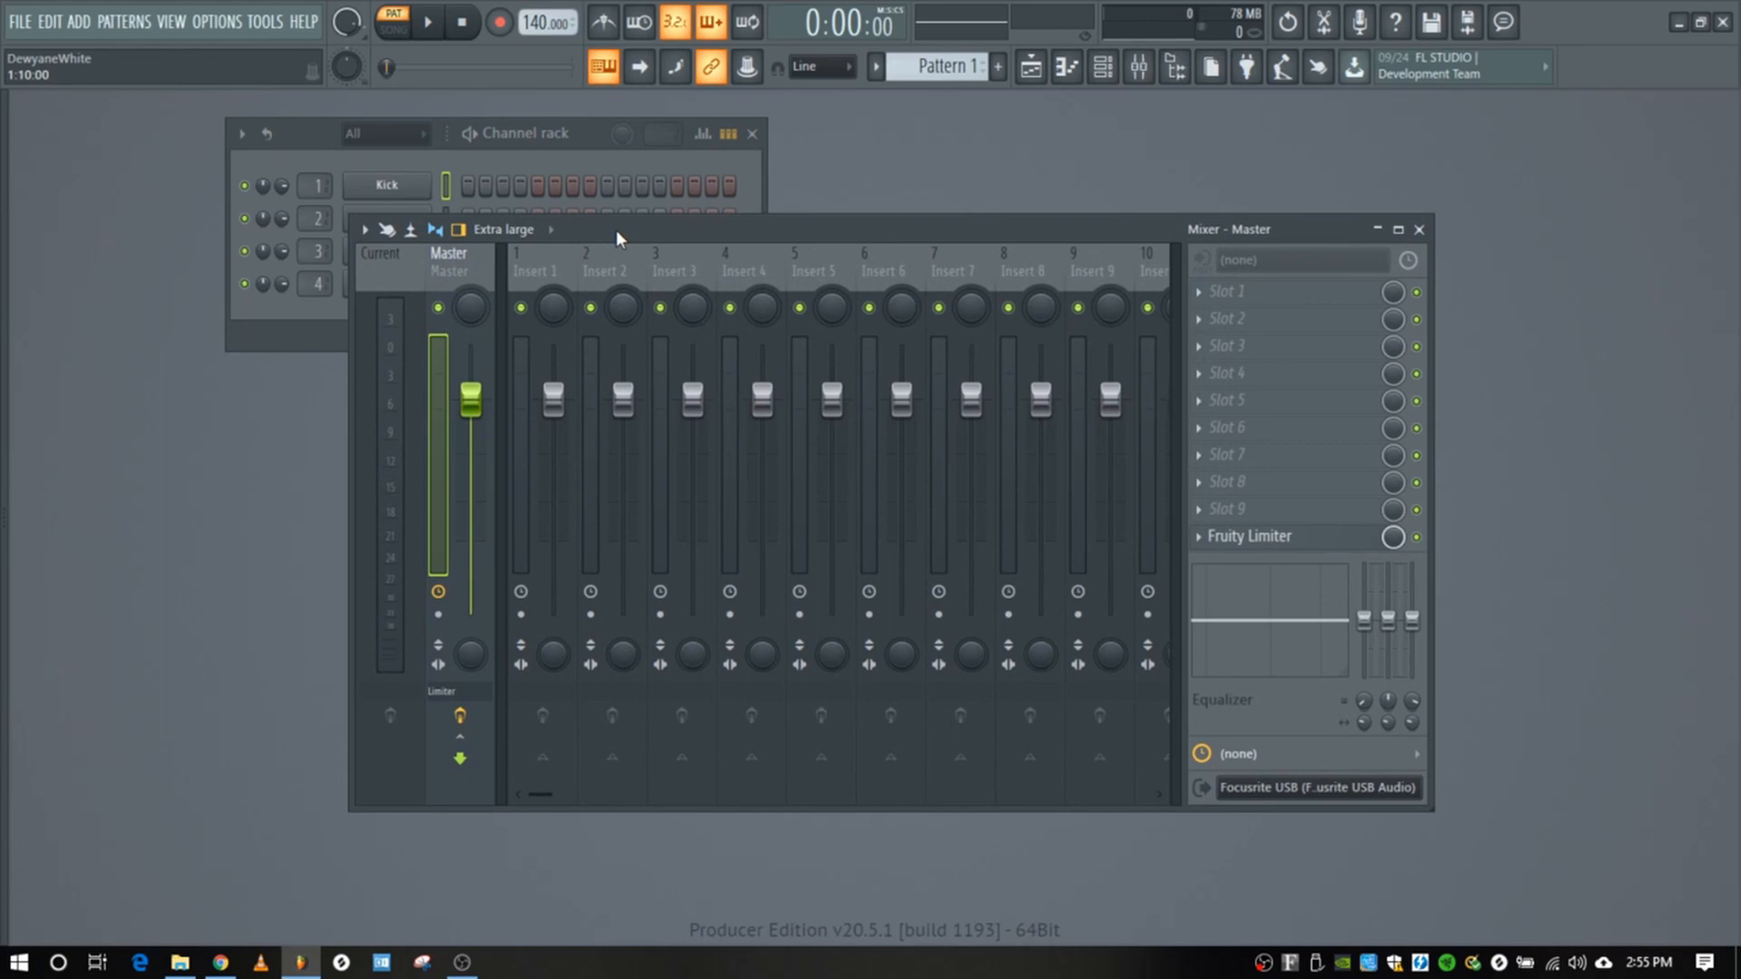
Step: Browse the mixer's insert tracks 1 to 9 to examine their settings and effect slots
{"action": "left_click", "coordinate": [556, 263]}
{"action": "left_click", "coordinate": [599, 263]}
{"action": "left_click", "coordinate": [701, 265]}
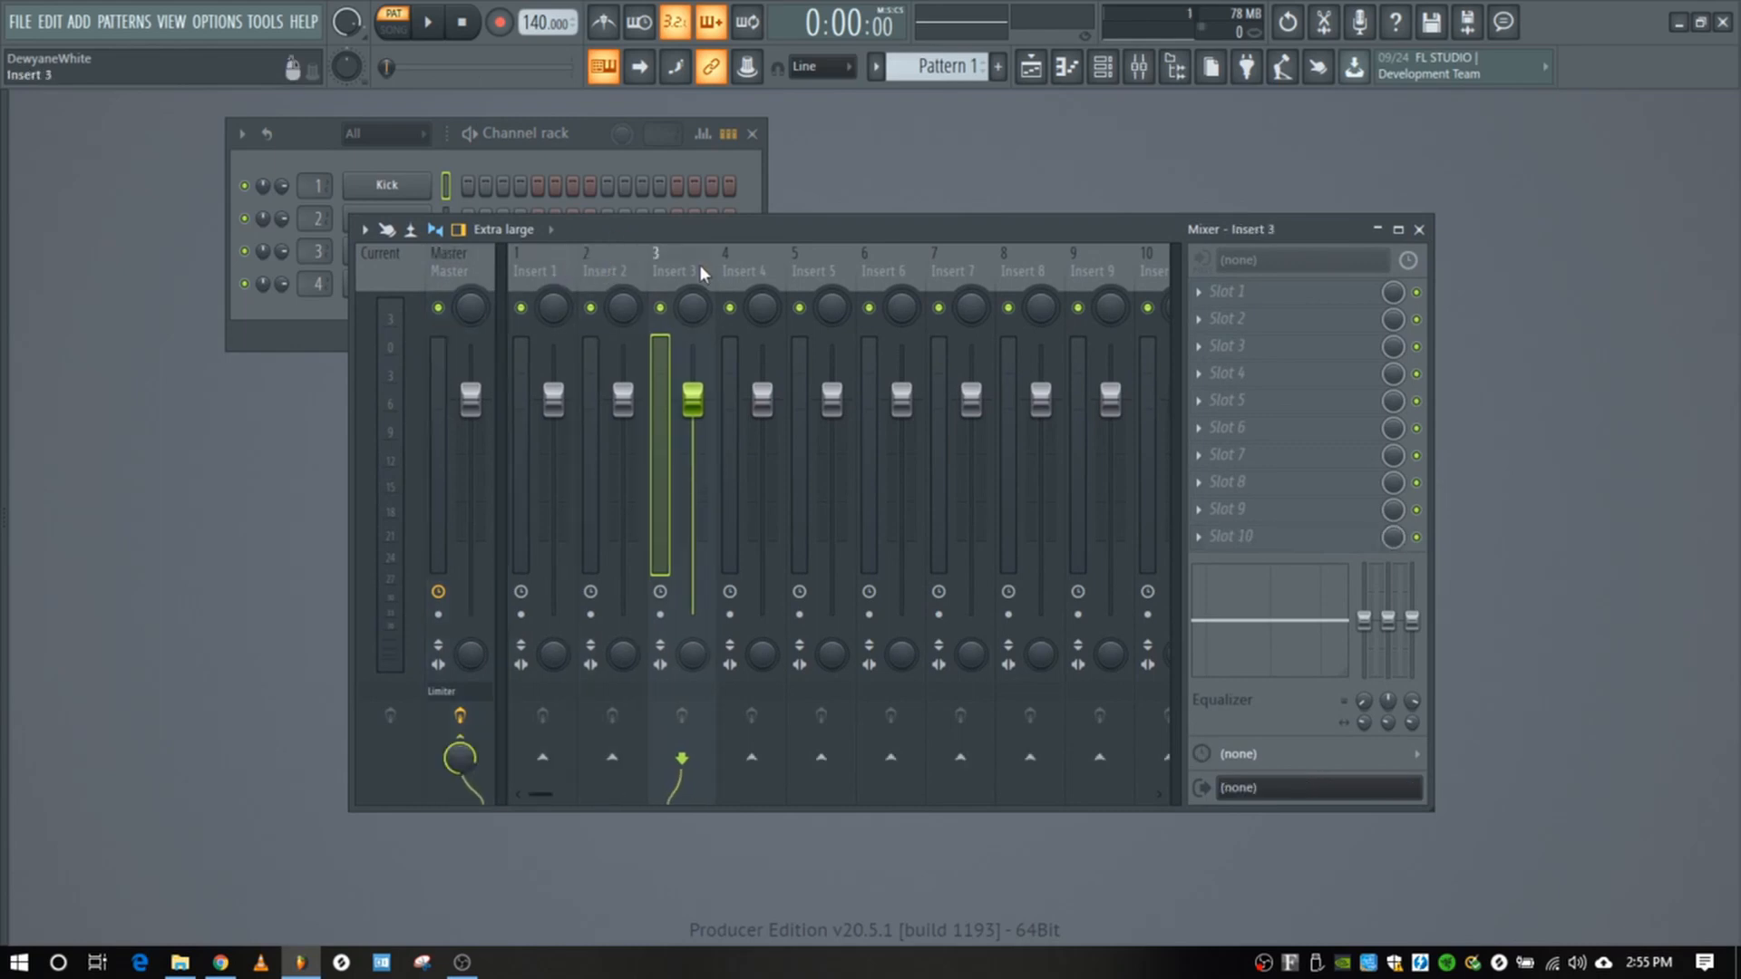
{"action": "left_click", "coordinate": [725, 265]}
{"action": "left_click", "coordinate": [838, 263]}
{"action": "left_click", "coordinate": [868, 269]}
{"action": "left_click", "coordinate": [940, 269]}
{"action": "left_click", "coordinate": [1012, 272]}
{"action": "left_click", "coordinate": [1091, 275]}
{"action": "left_click", "coordinate": [1016, 268]}
{"action": "left_click", "coordinate": [943, 265]}
{"action": "left_click", "coordinate": [872, 263]}
{"action": "left_click", "coordinate": [802, 263]}
{"action": "left_click", "coordinate": [726, 263]}
{"action": "left_click", "coordinate": [676, 260]}
{"action": "left_click", "coordinate": [592, 260]}
Step: Name mixer insert 1 "Beat" and give it a teal colour
{"action": "left_click", "coordinate": [566, 258]}
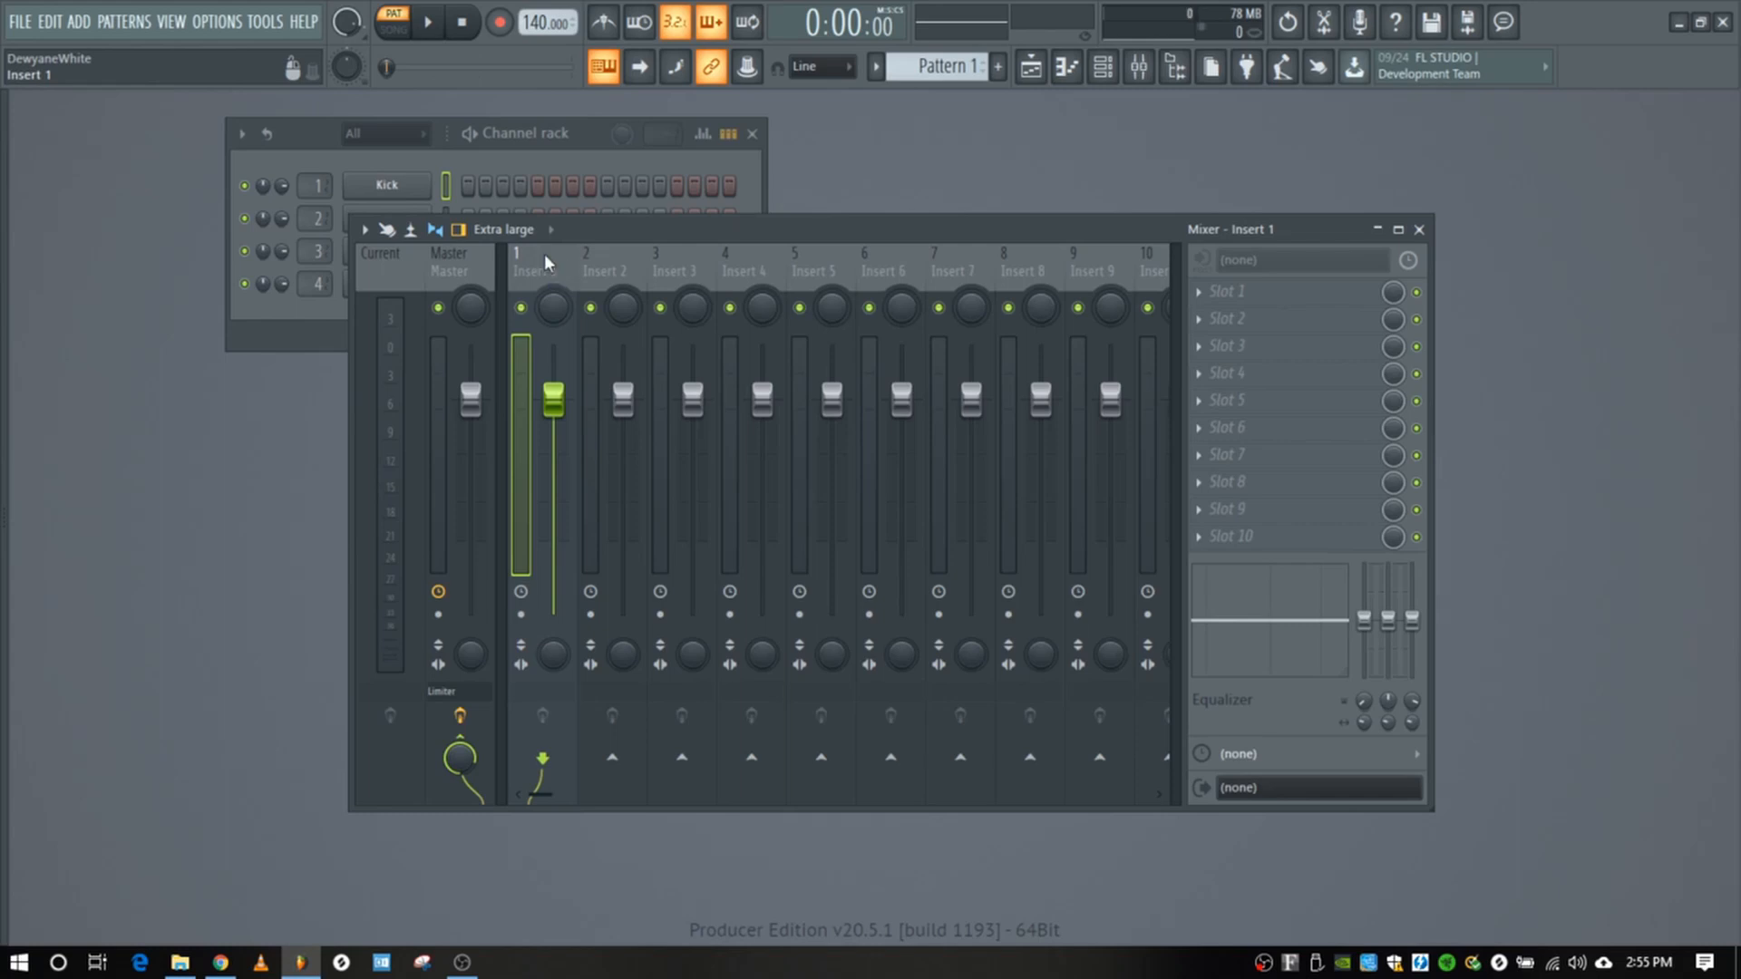
{"action": "right_click", "coordinate": [547, 265]}
{"action": "left_click", "coordinate": [591, 269]}
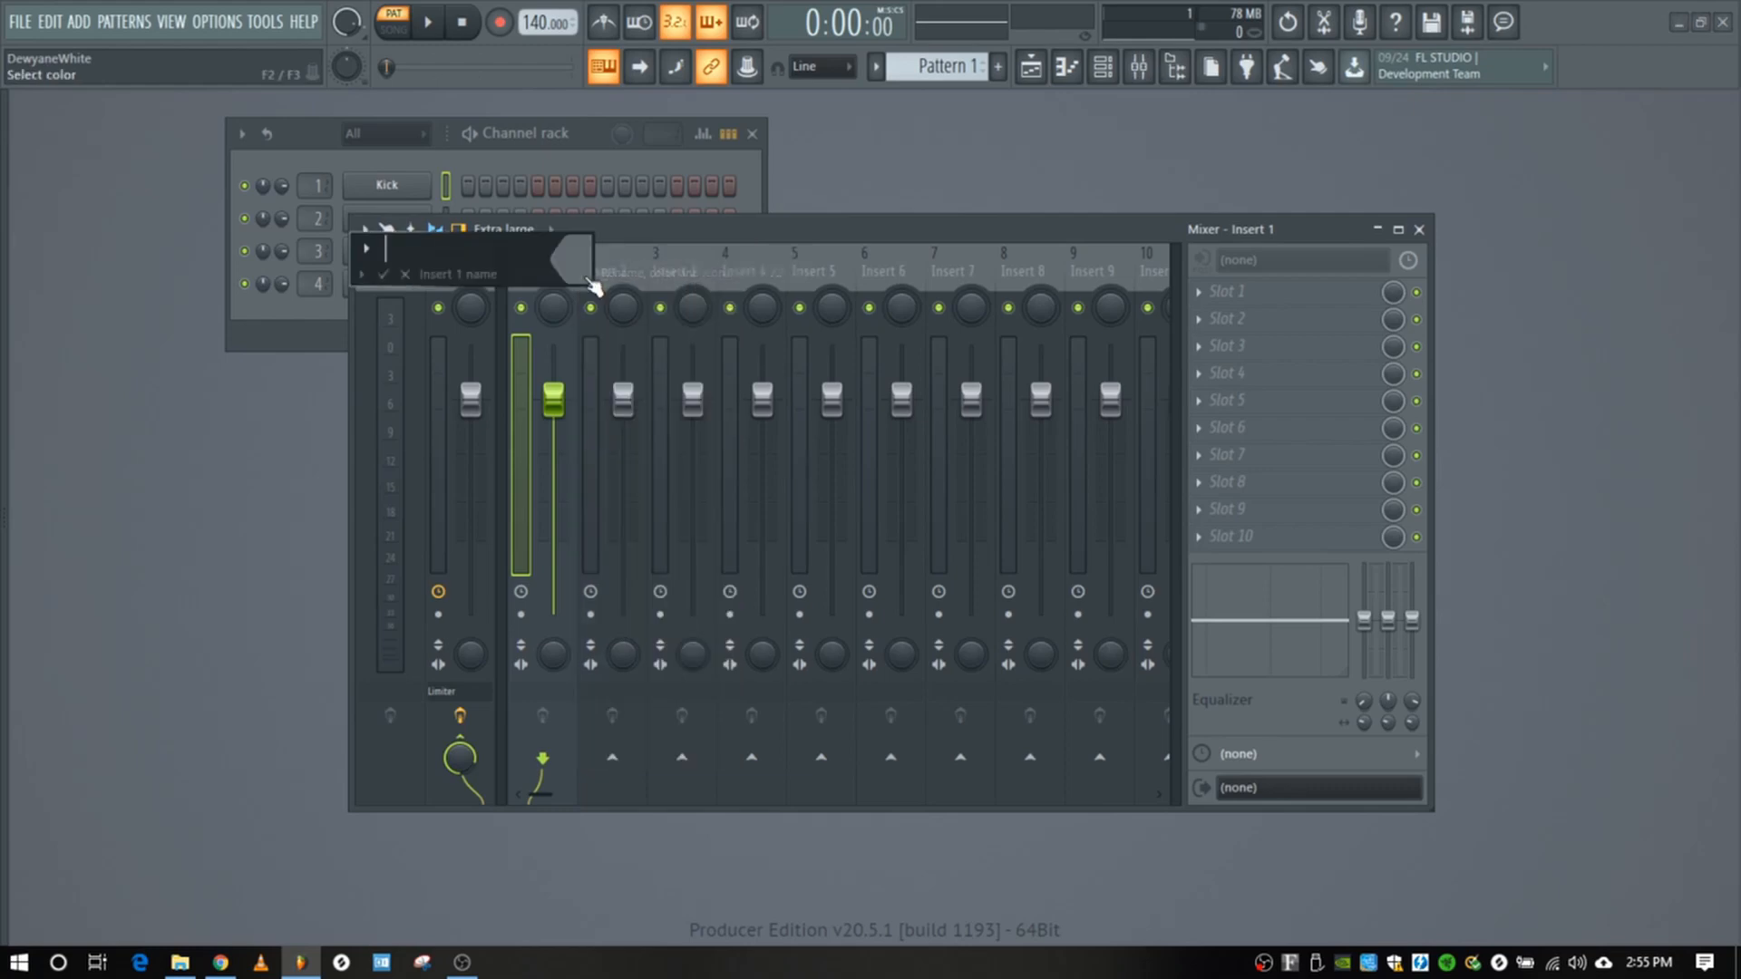
{"action": "type", "text": "Beat"}
{"action": "left_click", "coordinate": [589, 283]}
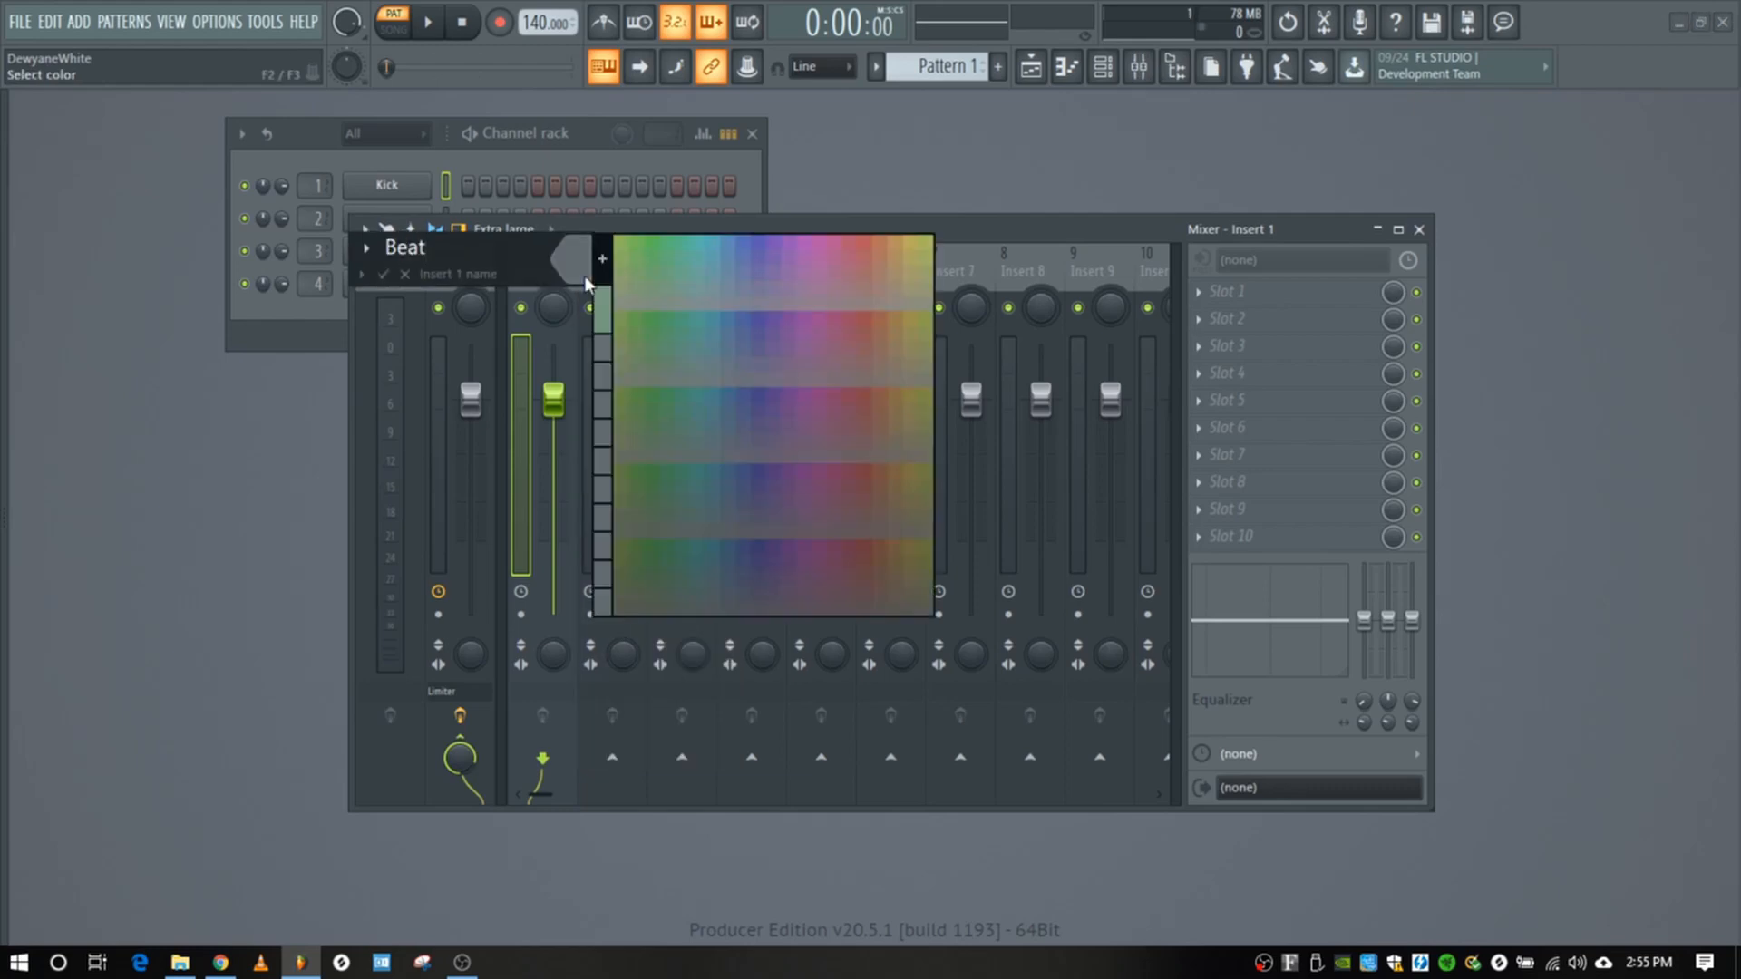
{"action": "left_click", "coordinate": [697, 243]}
{"action": "left_click", "coordinate": [384, 274]}
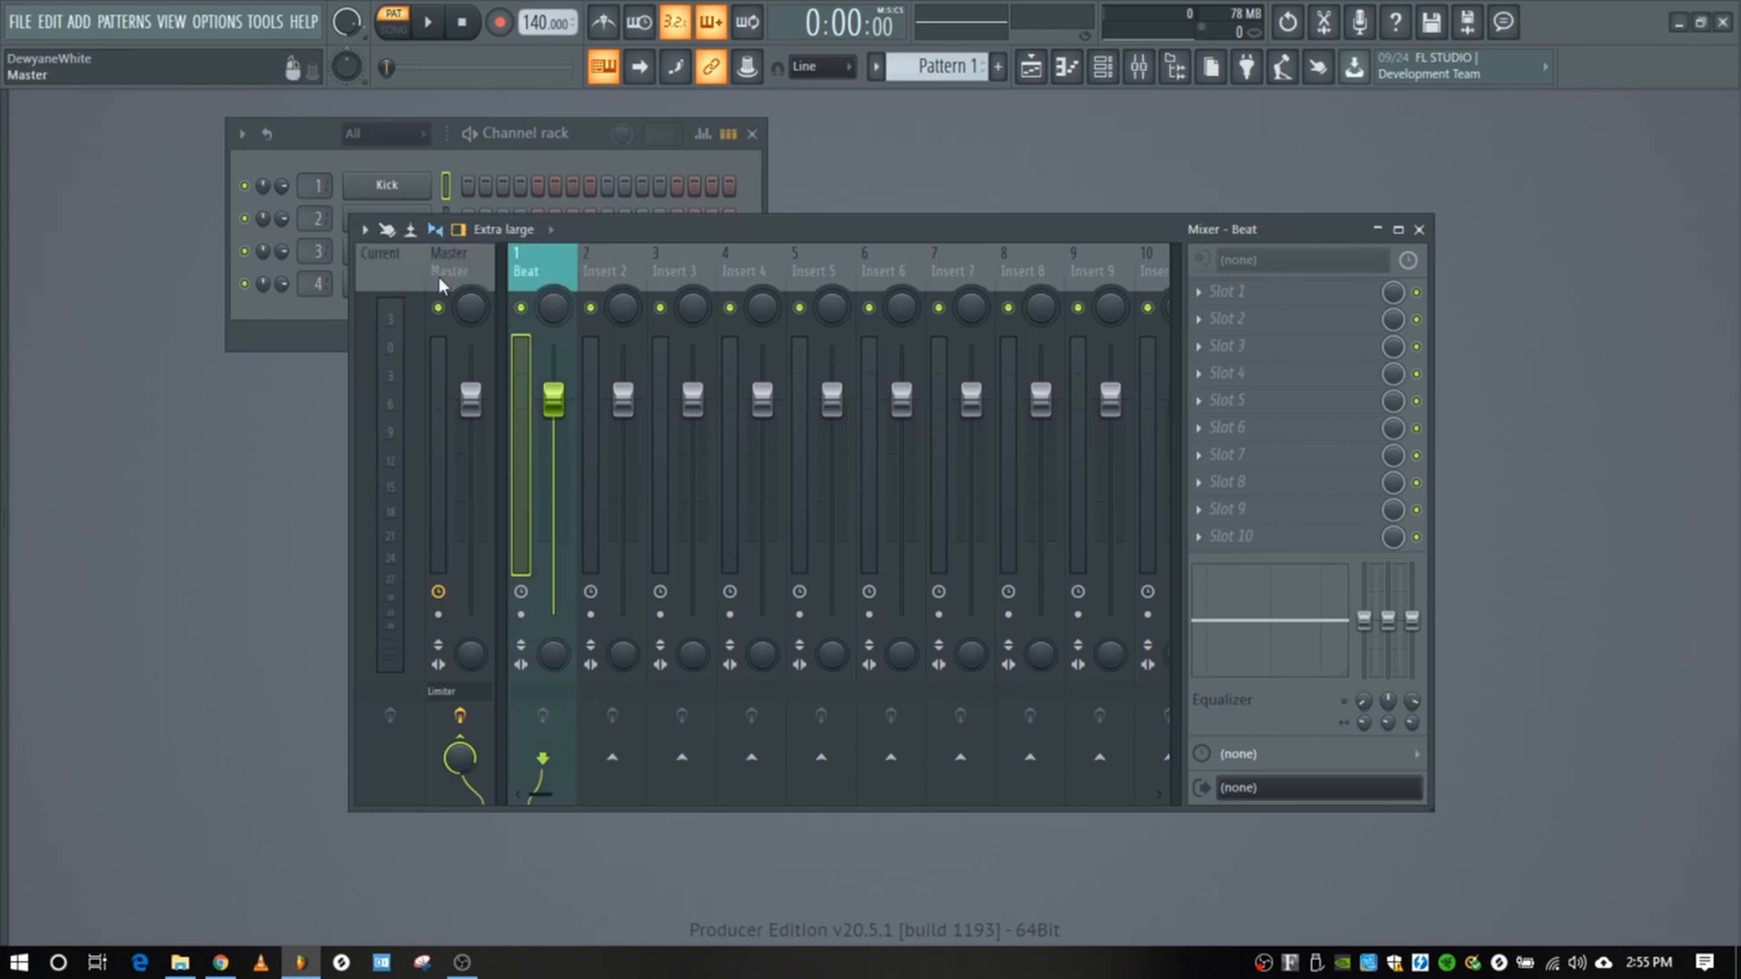
Step: Rename mixer insert 2 as "Main Vocal 1"
{"action": "left_click", "coordinate": [594, 273]}
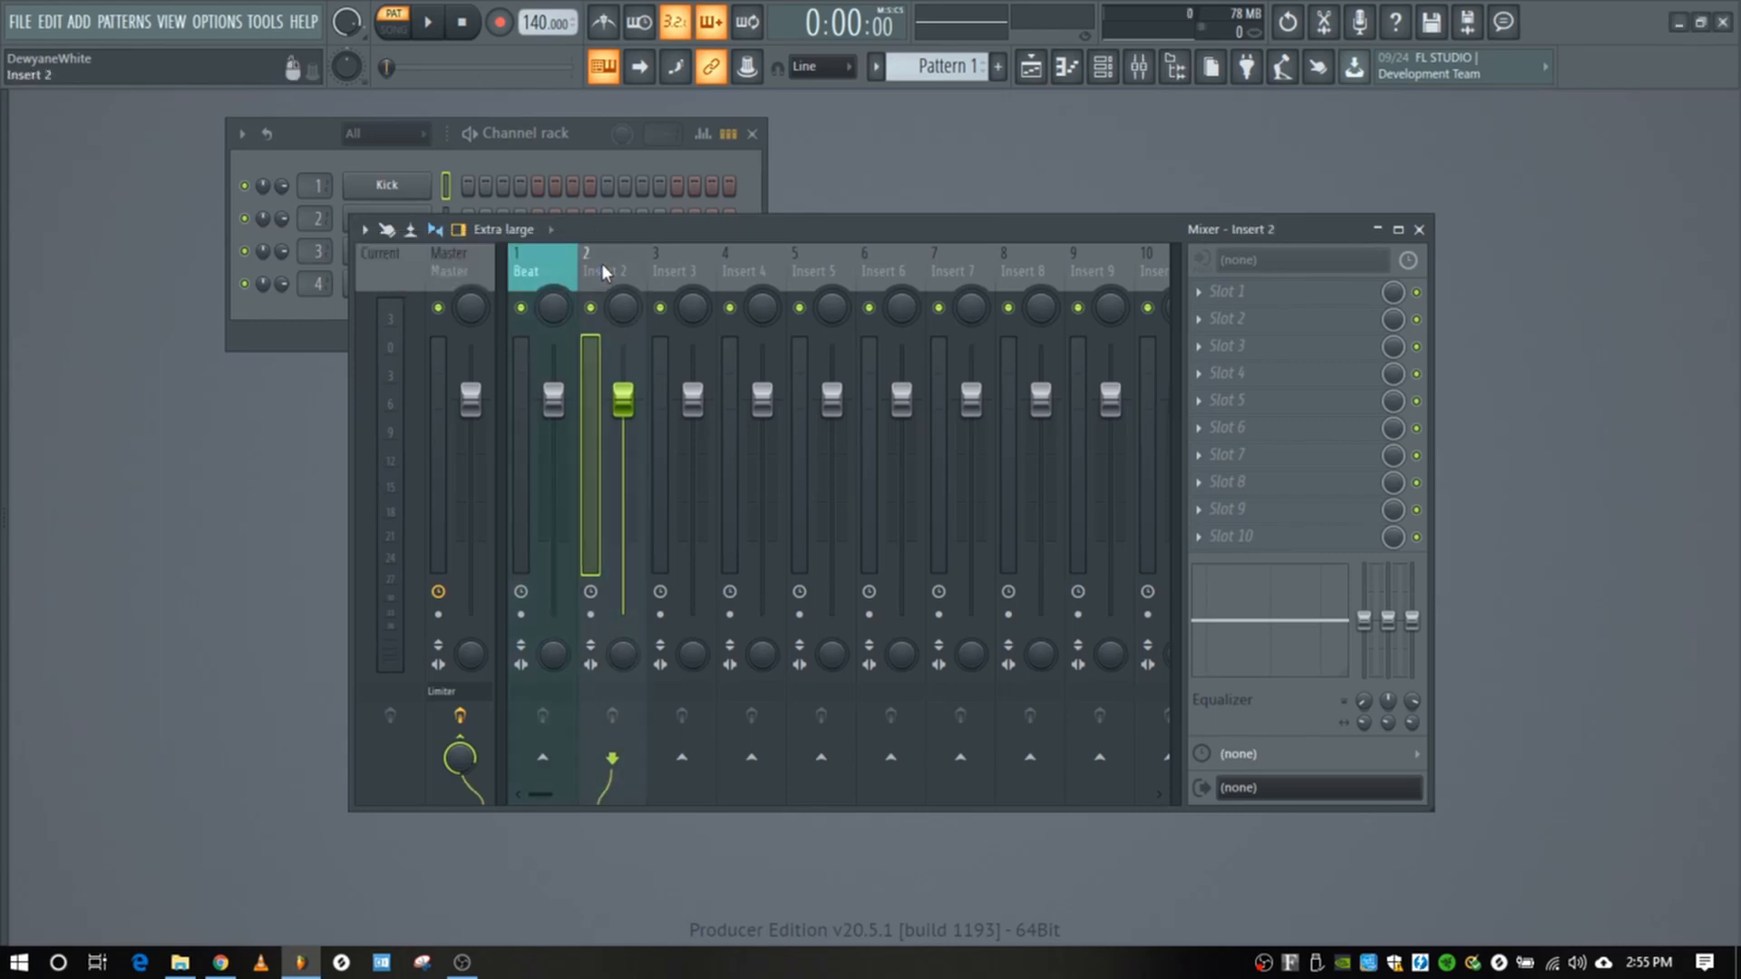
{"action": "right_click", "coordinate": [603, 263]}
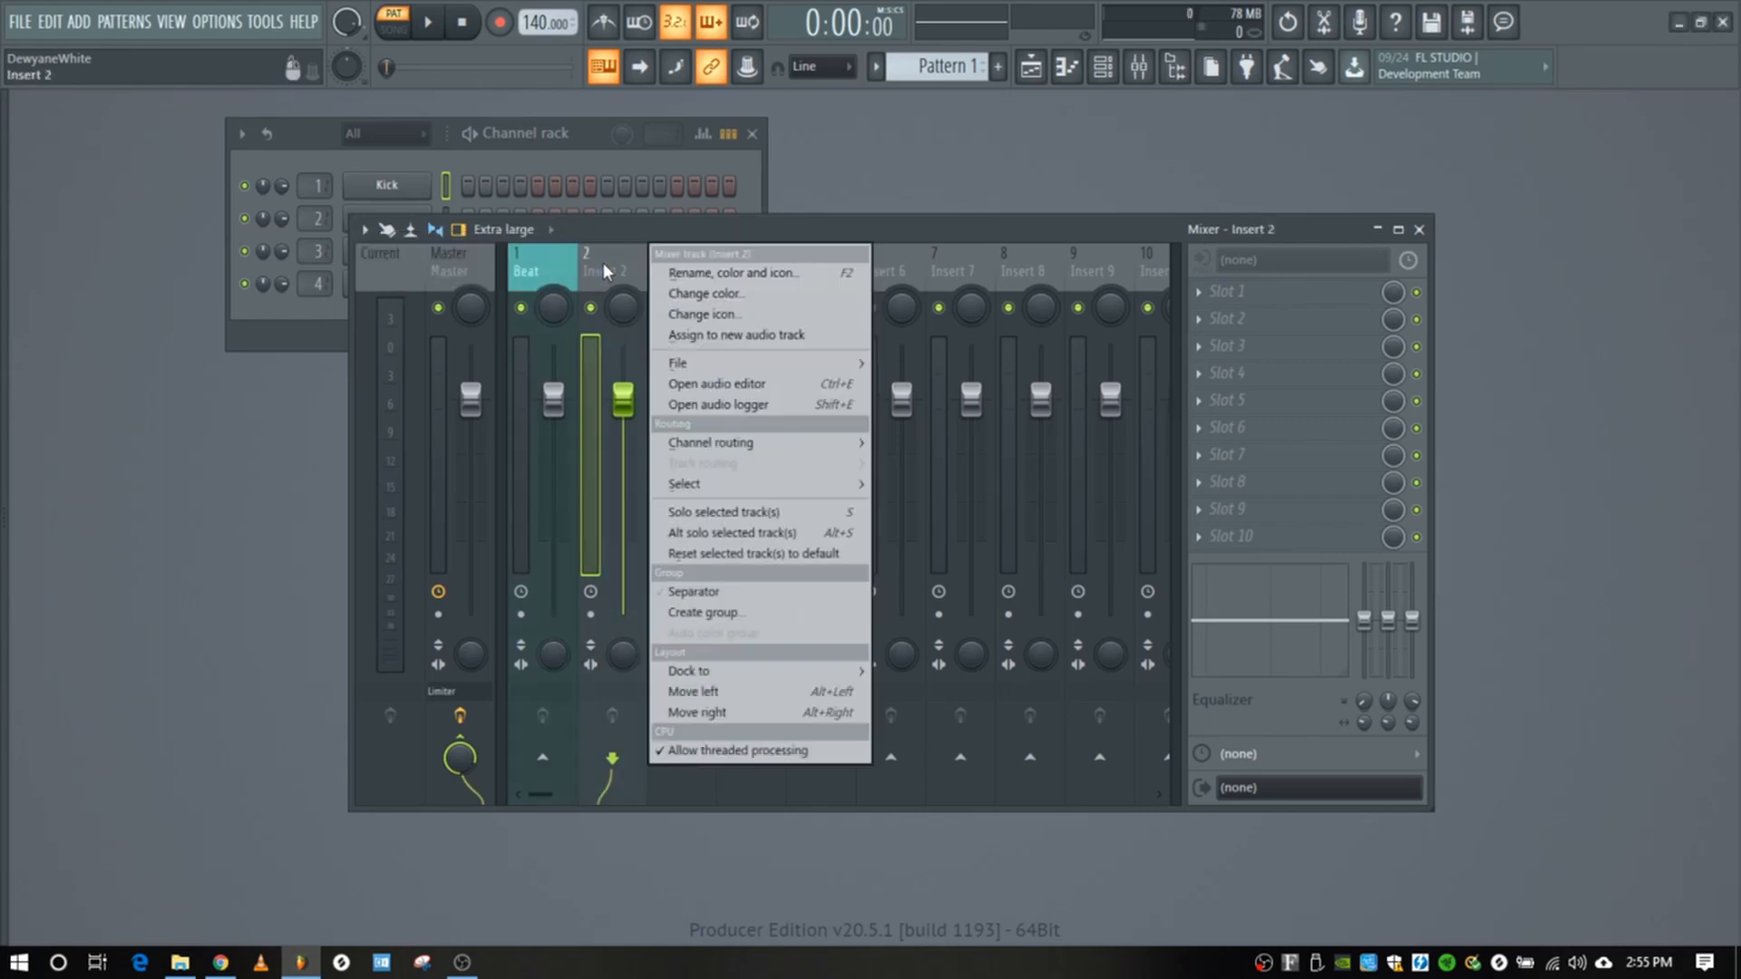
{"action": "left_click", "coordinate": [798, 279]}
{"action": "type", "text": "M"}
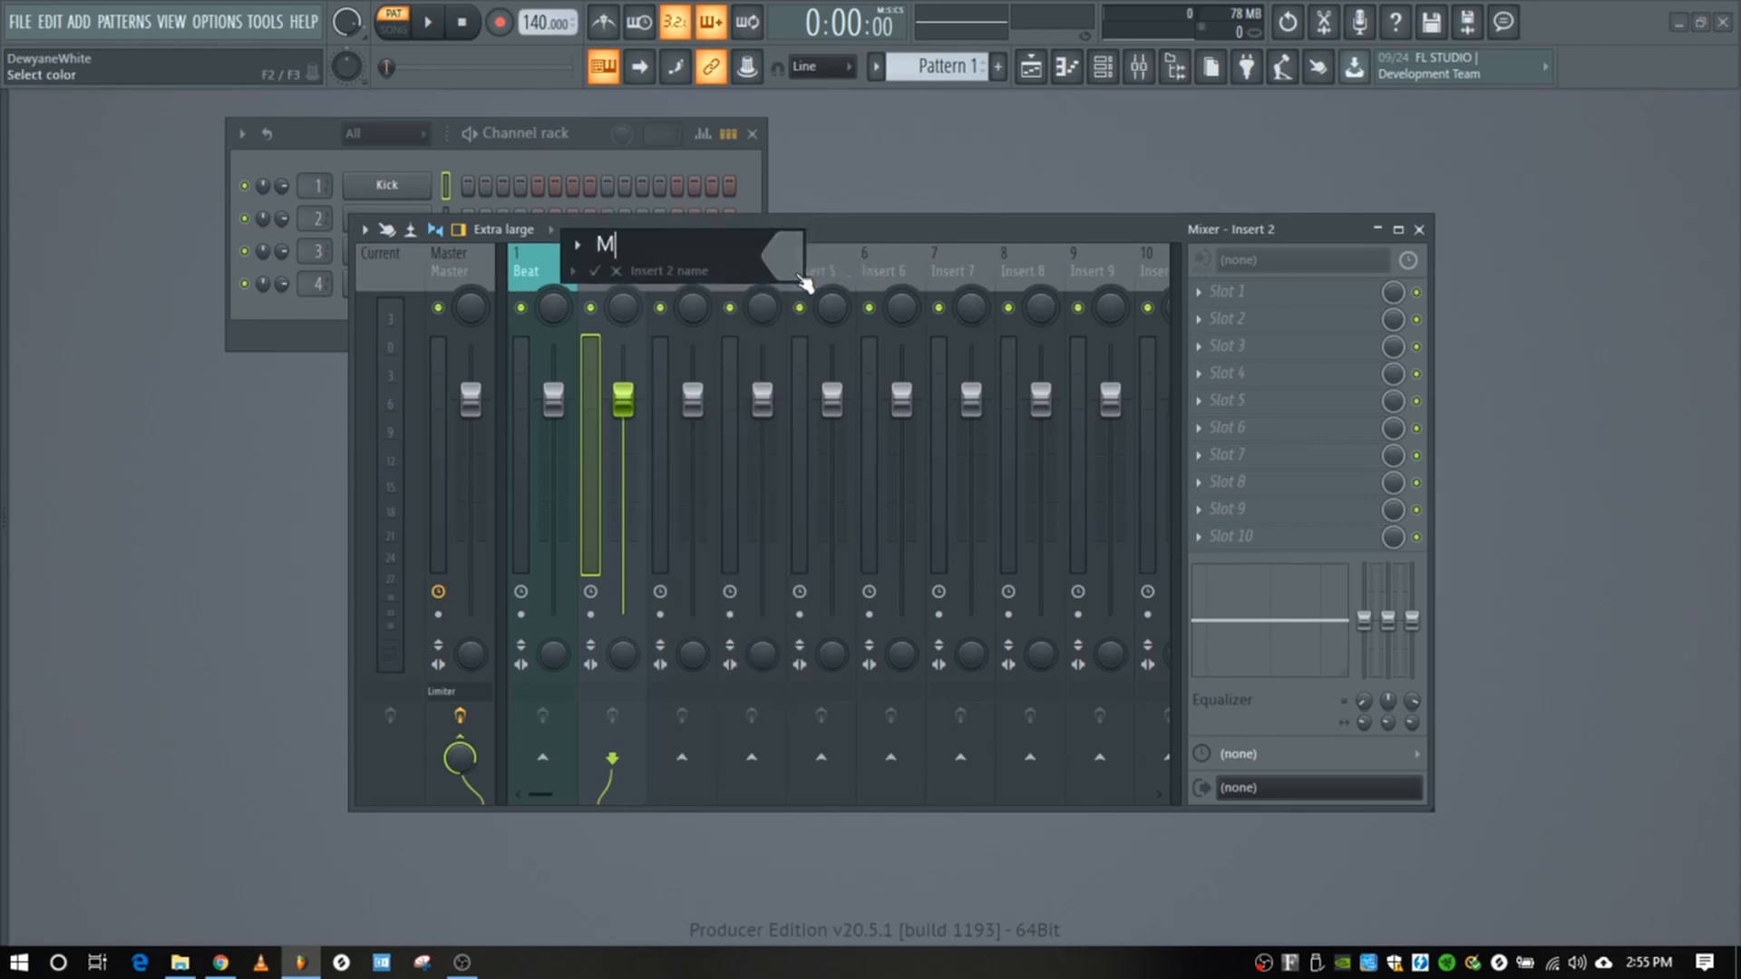
{"action": "type", "text": "ain Vocal 1"}
{"action": "key", "text": "Return"}
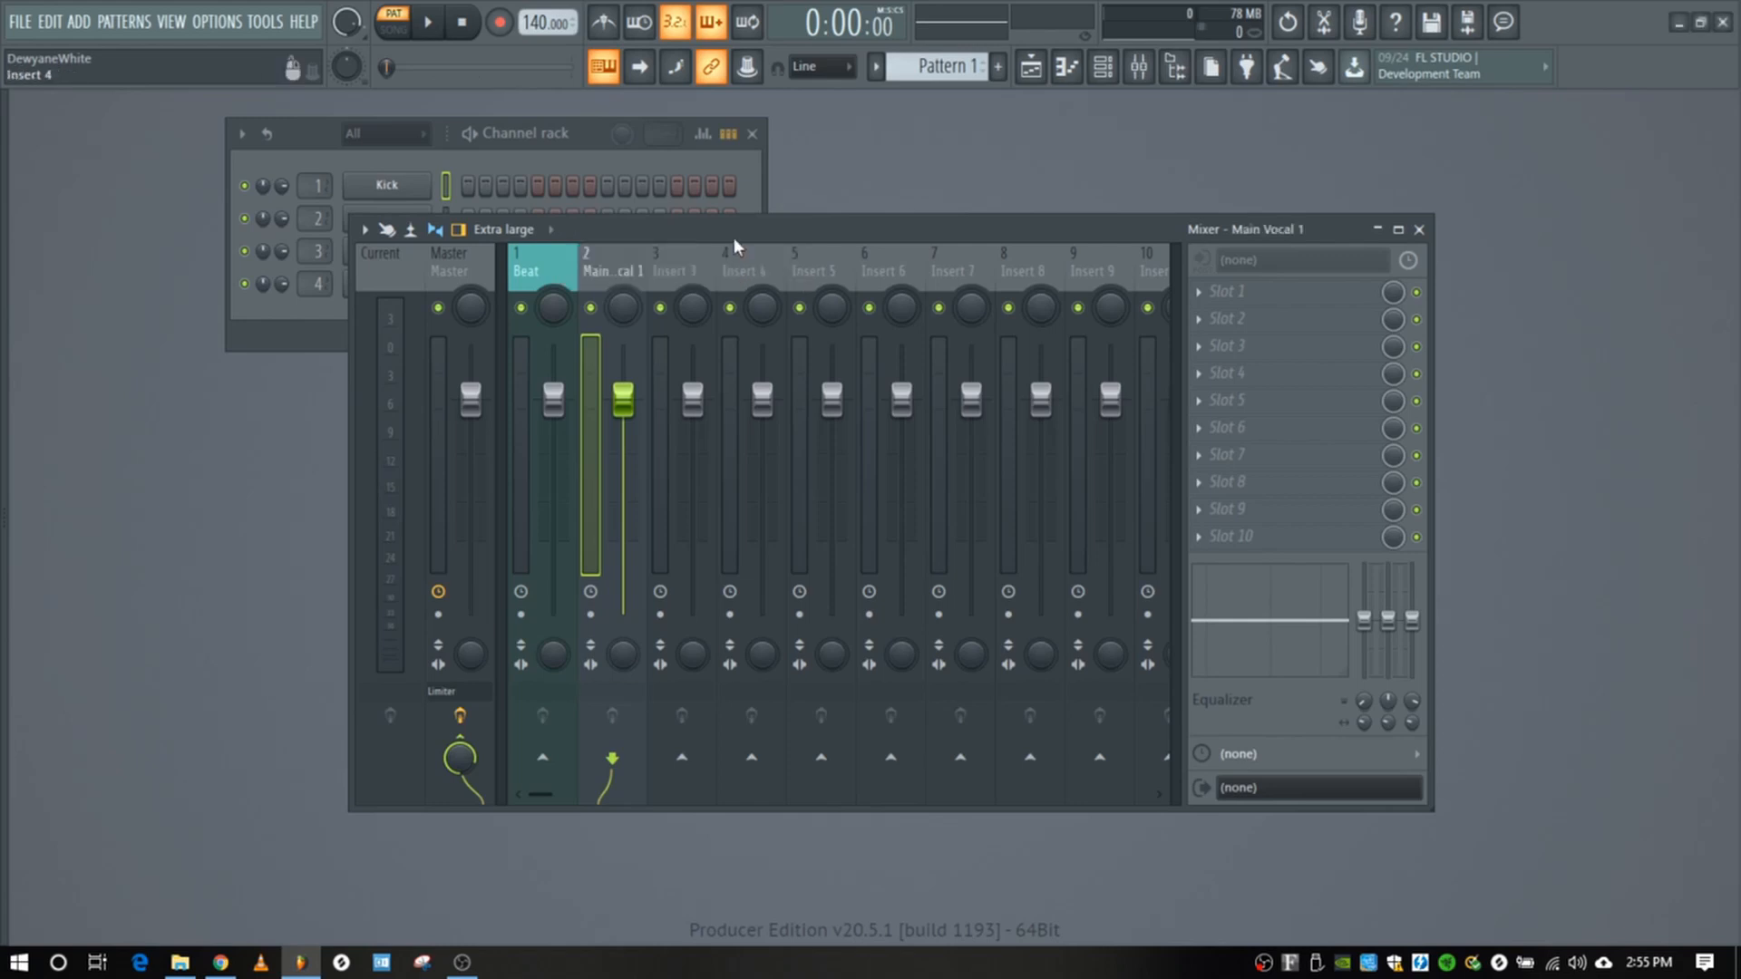
Step: Change the Main Vocal 1 mixer track's colour to yellow-green
{"action": "right_click", "coordinate": [652, 274]}
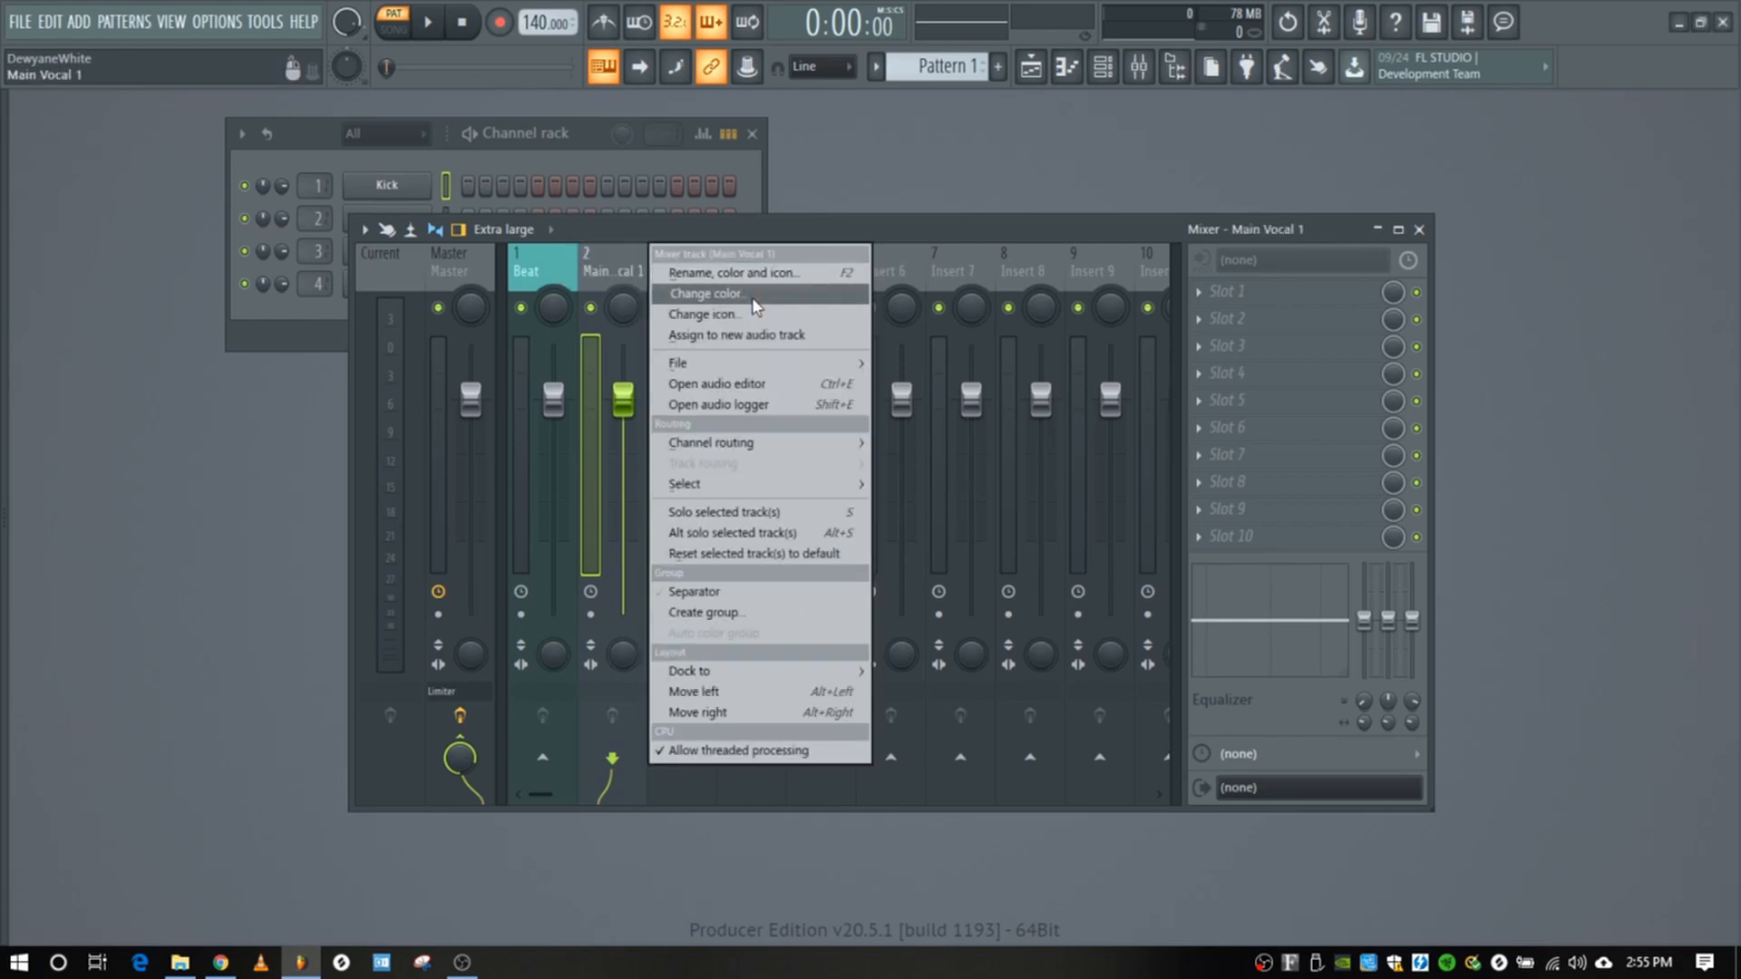
{"action": "left_click", "coordinate": [752, 302]}
{"action": "left_click", "coordinate": [785, 310]}
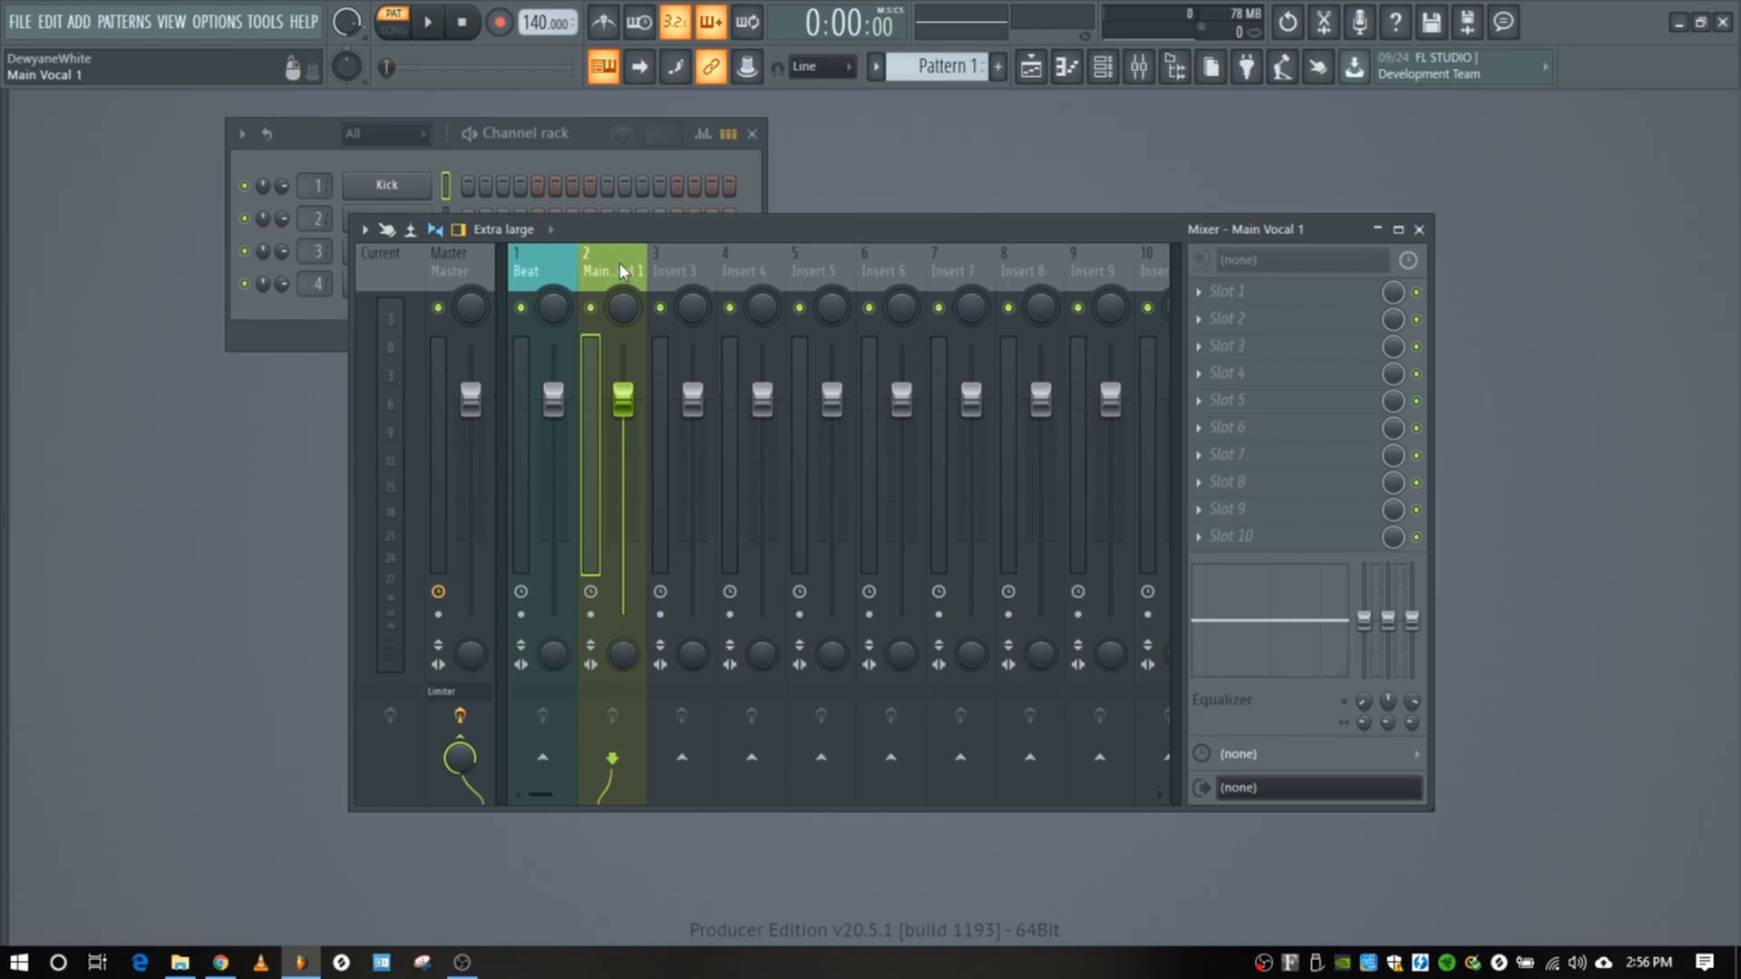
Step: Load Fruity Parametric EQ 2 in Main Vocal 1's first effect slot with the 20Hz + 18kHz cut preset, raising the low cut to about 100 Hz
{"action": "left_click", "coordinate": [1255, 295]}
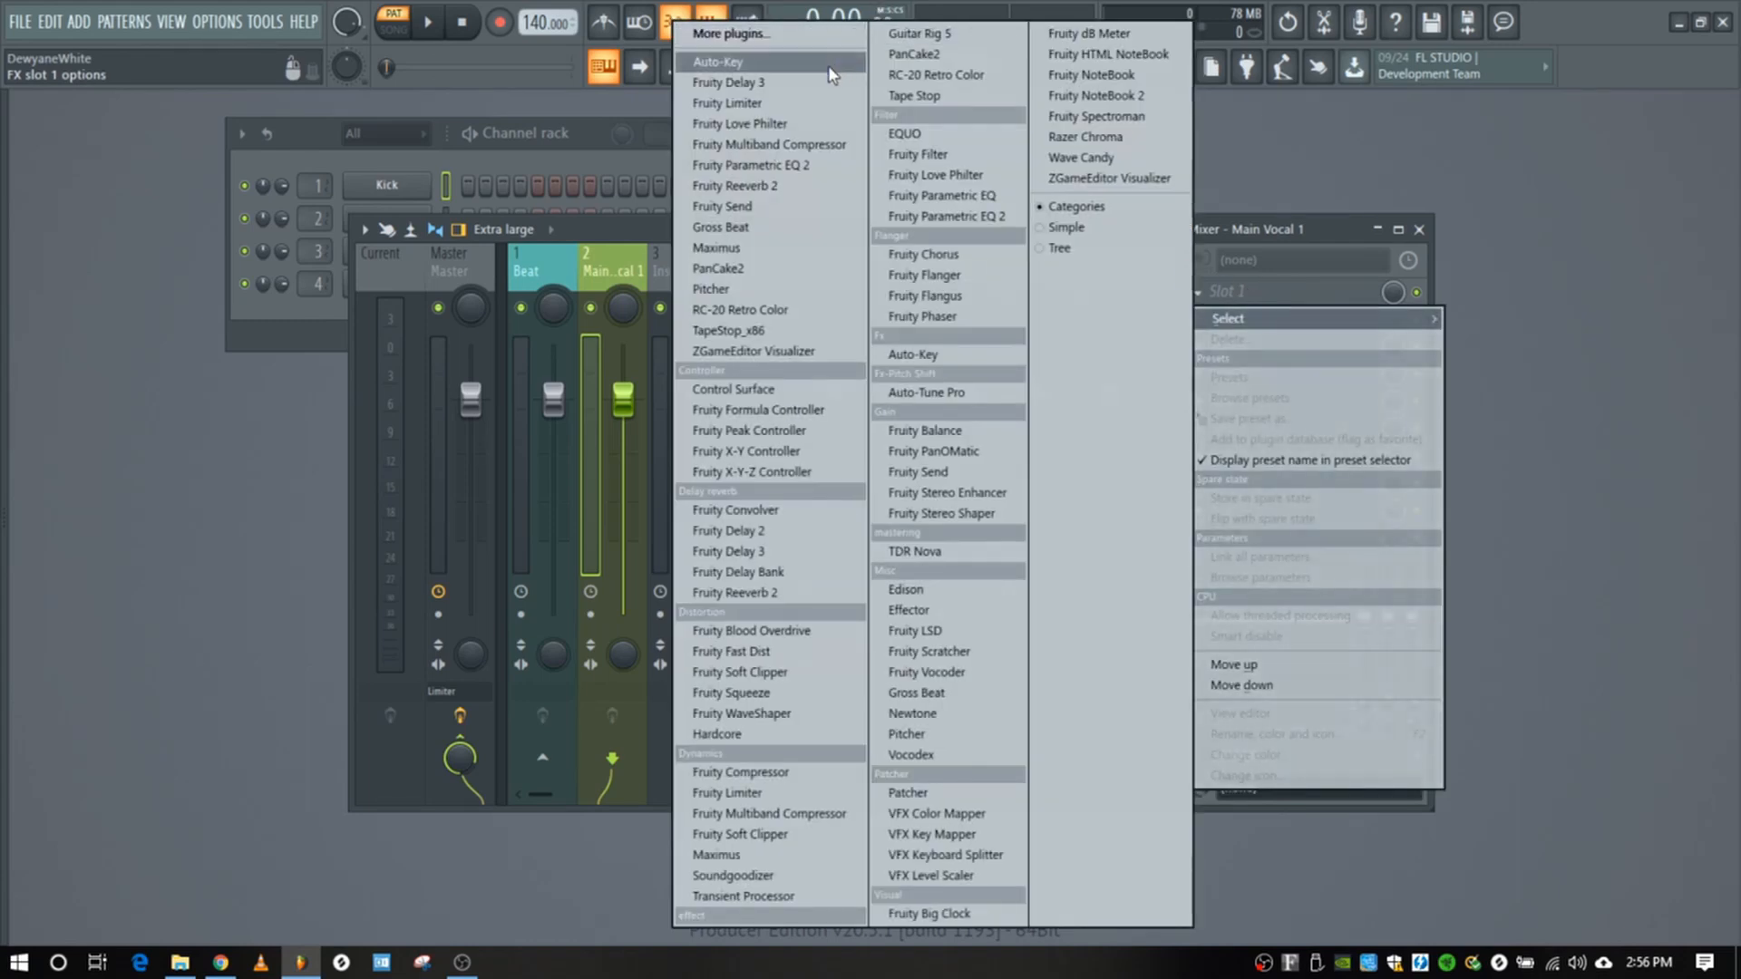
{"action": "left_click", "coordinate": [943, 216]}
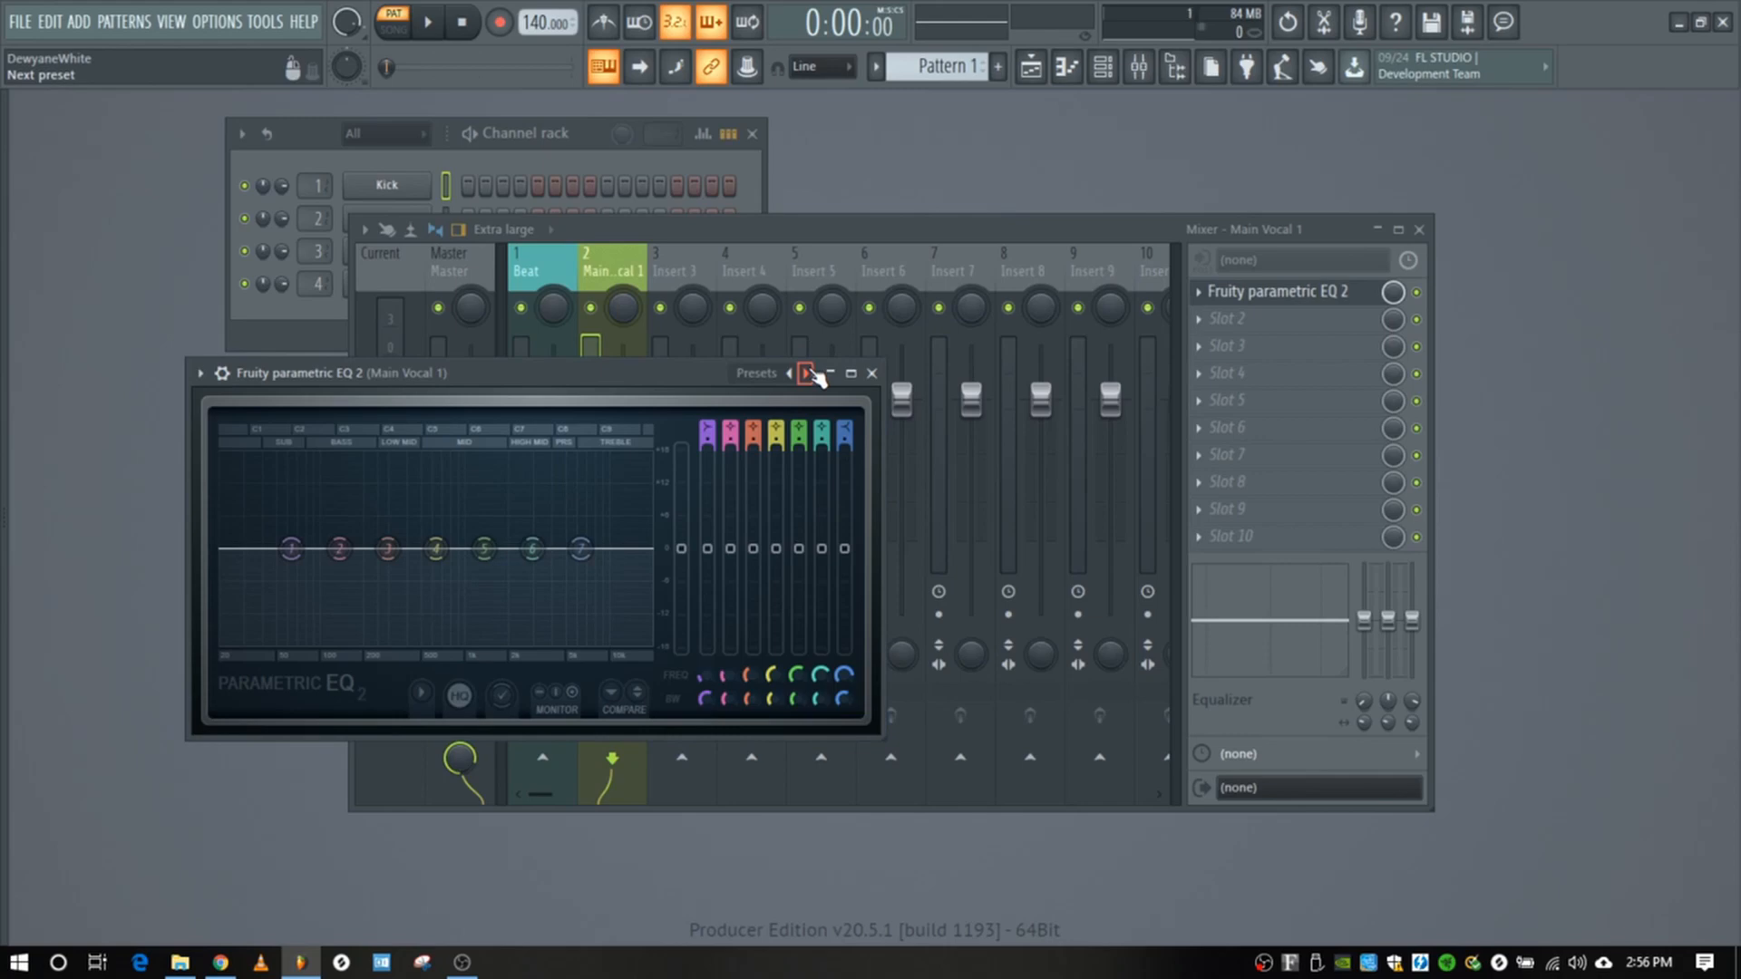
{"action": "left_click", "coordinate": [806, 373]}
{"action": "left_click", "coordinate": [806, 373]}
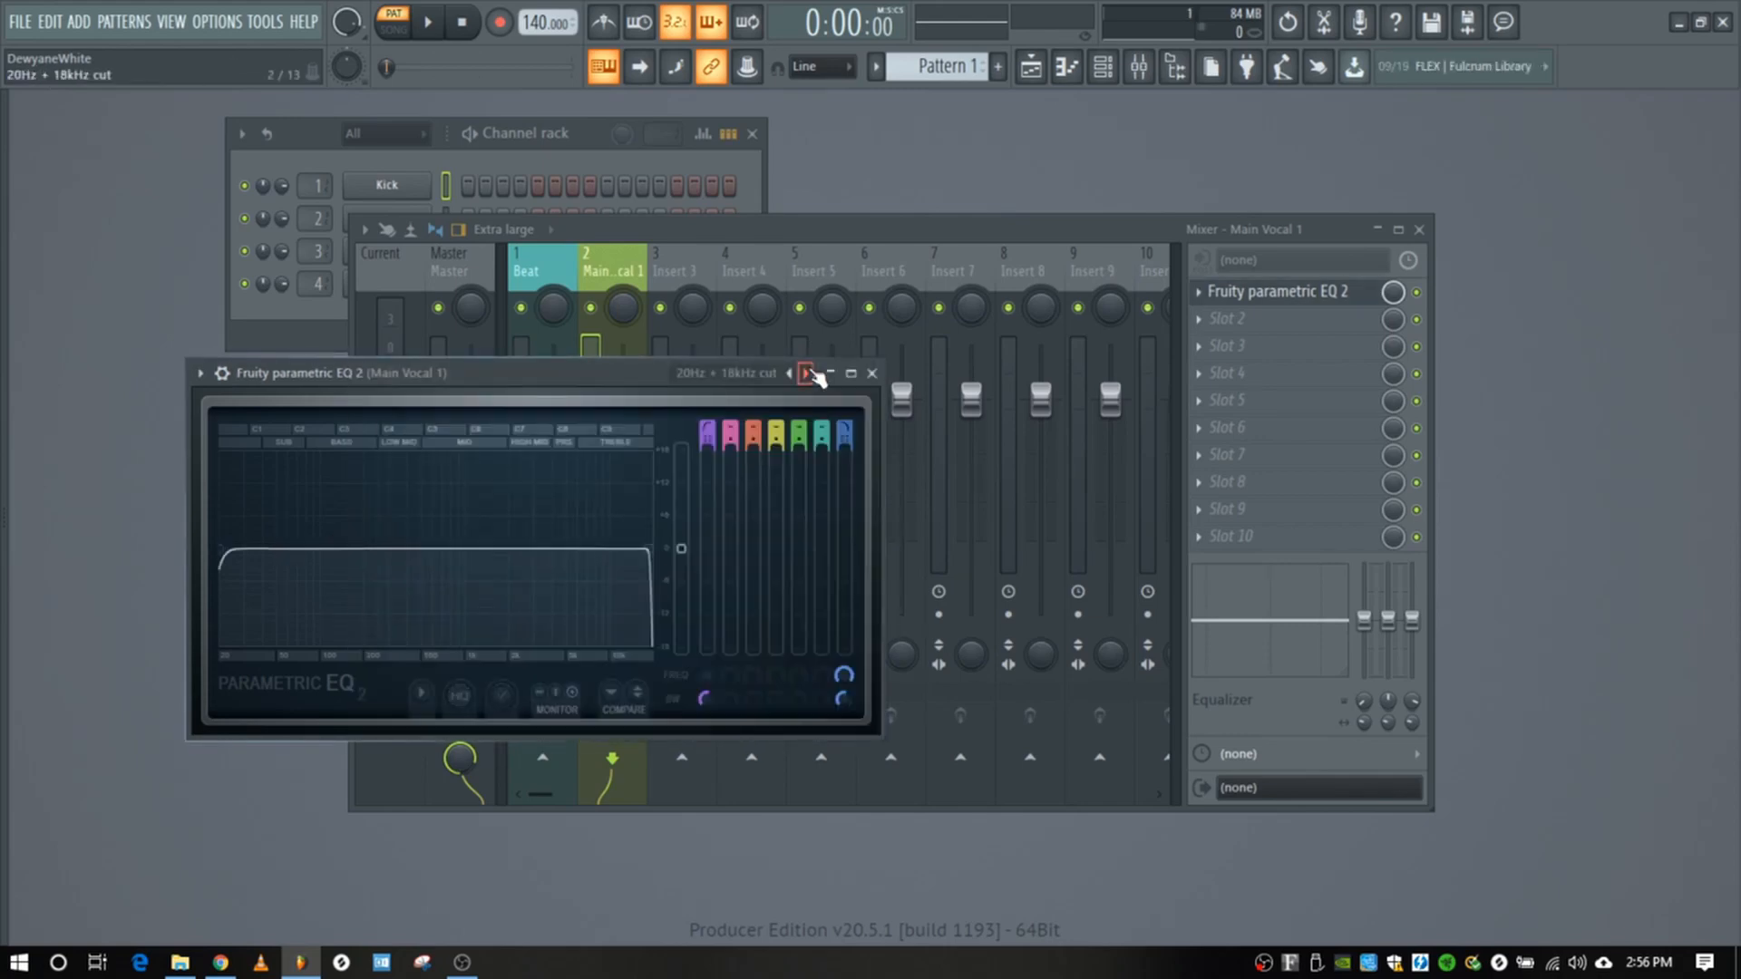
{"action": "left_click_drag", "start_coordinate": [224, 551], "coordinate": [335, 548]}
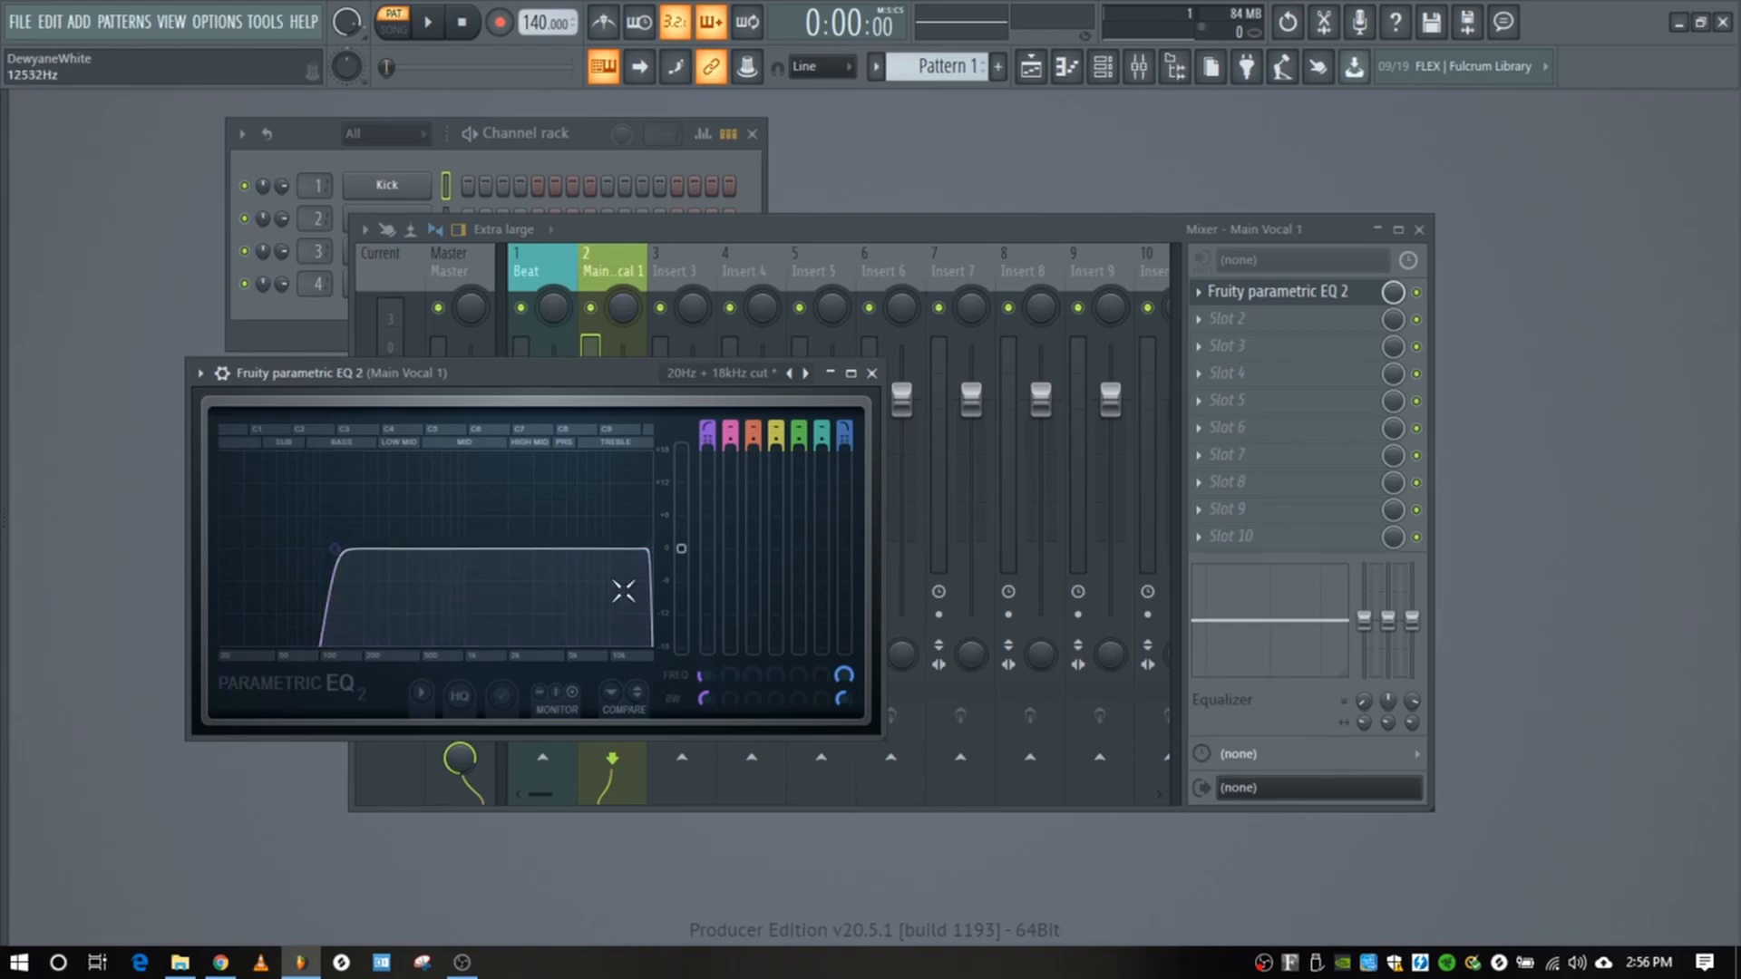
{"action": "left_click", "coordinate": [872, 373]}
Step: Load Fruity Reeverb 2 in Main Vocal 1's second effect slot and reduce its mix level
{"action": "left_click", "coordinate": [1230, 319]}
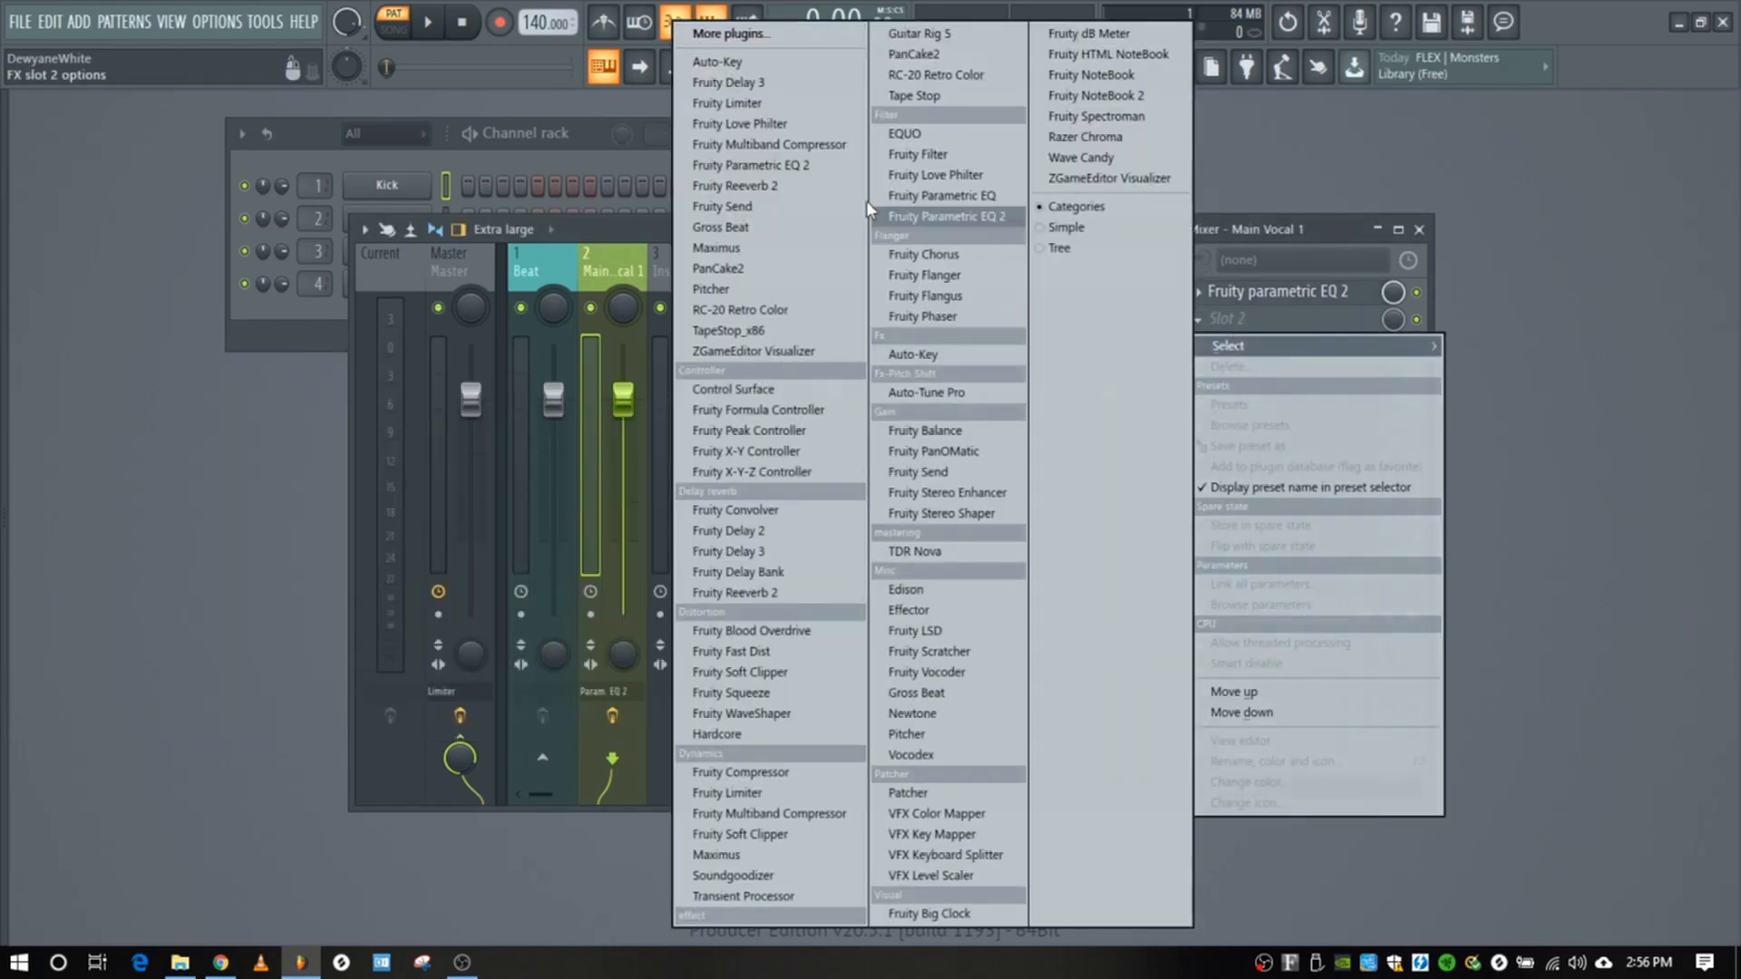
{"action": "left_click", "coordinate": [735, 186]}
{"action": "left_click_drag", "start_coordinate": [1393, 319], "coordinate": [1393, 395]}
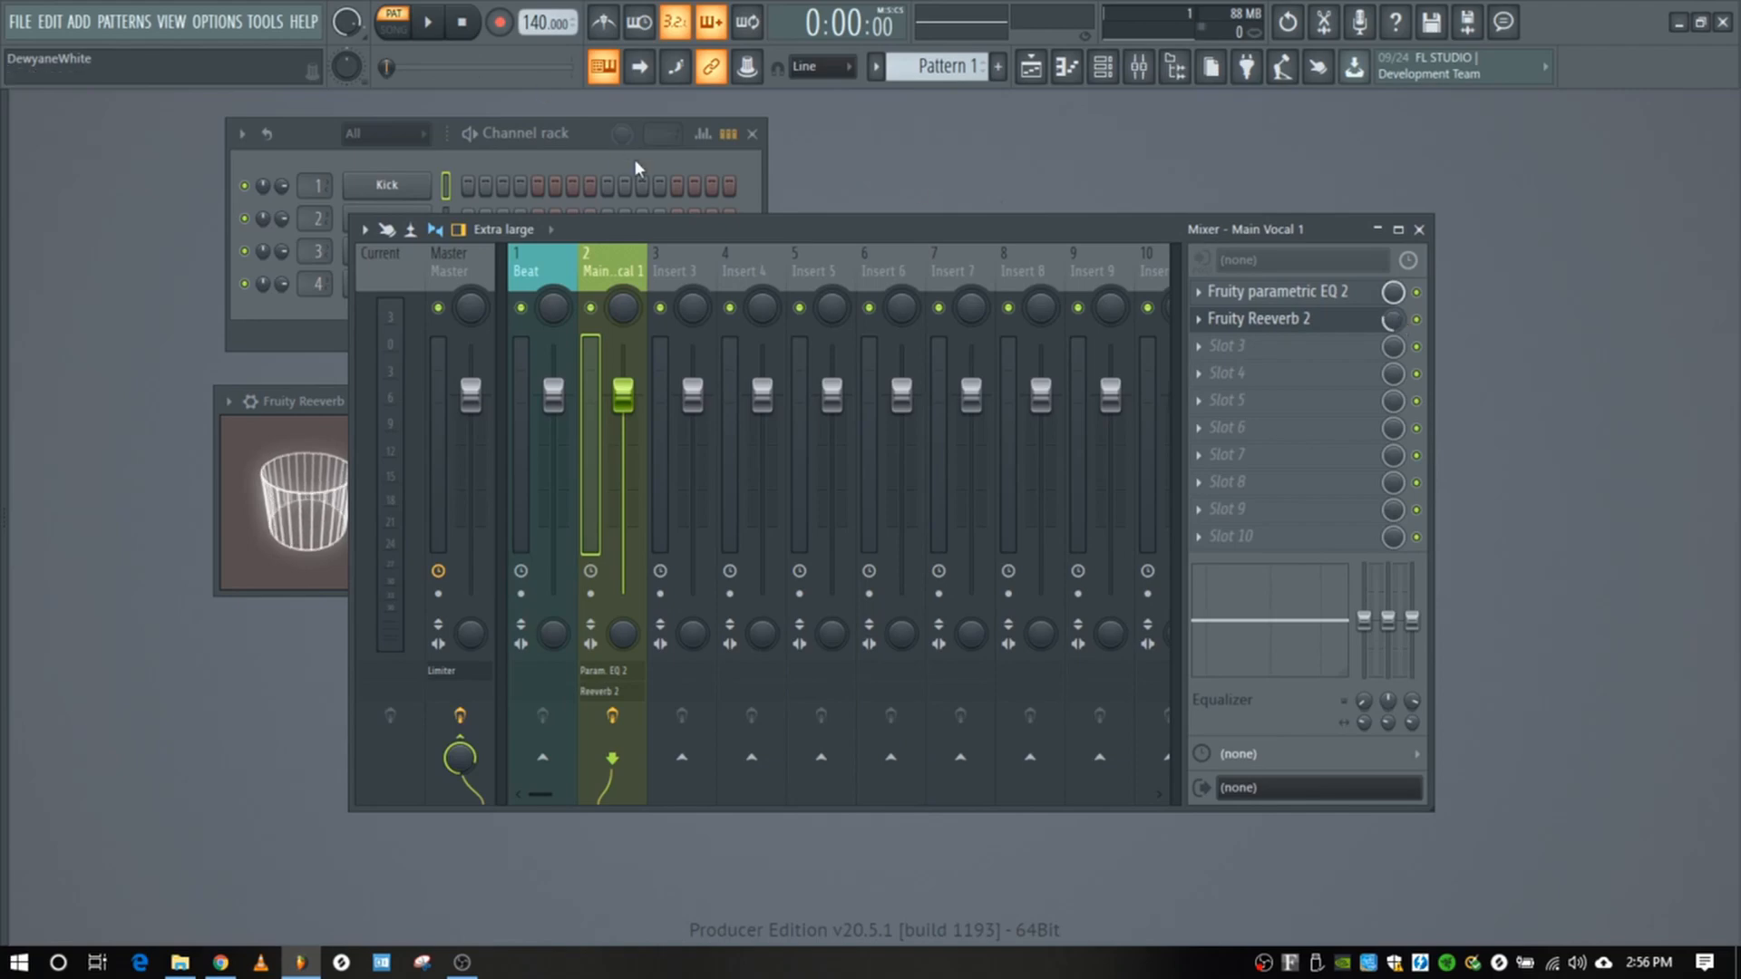
Step: Maximize the mixer window and copy Main Vocal 1's mixer track state onto insert 3
{"action": "left_click_drag", "start_coordinate": [659, 228], "coordinate": [569, 181]}
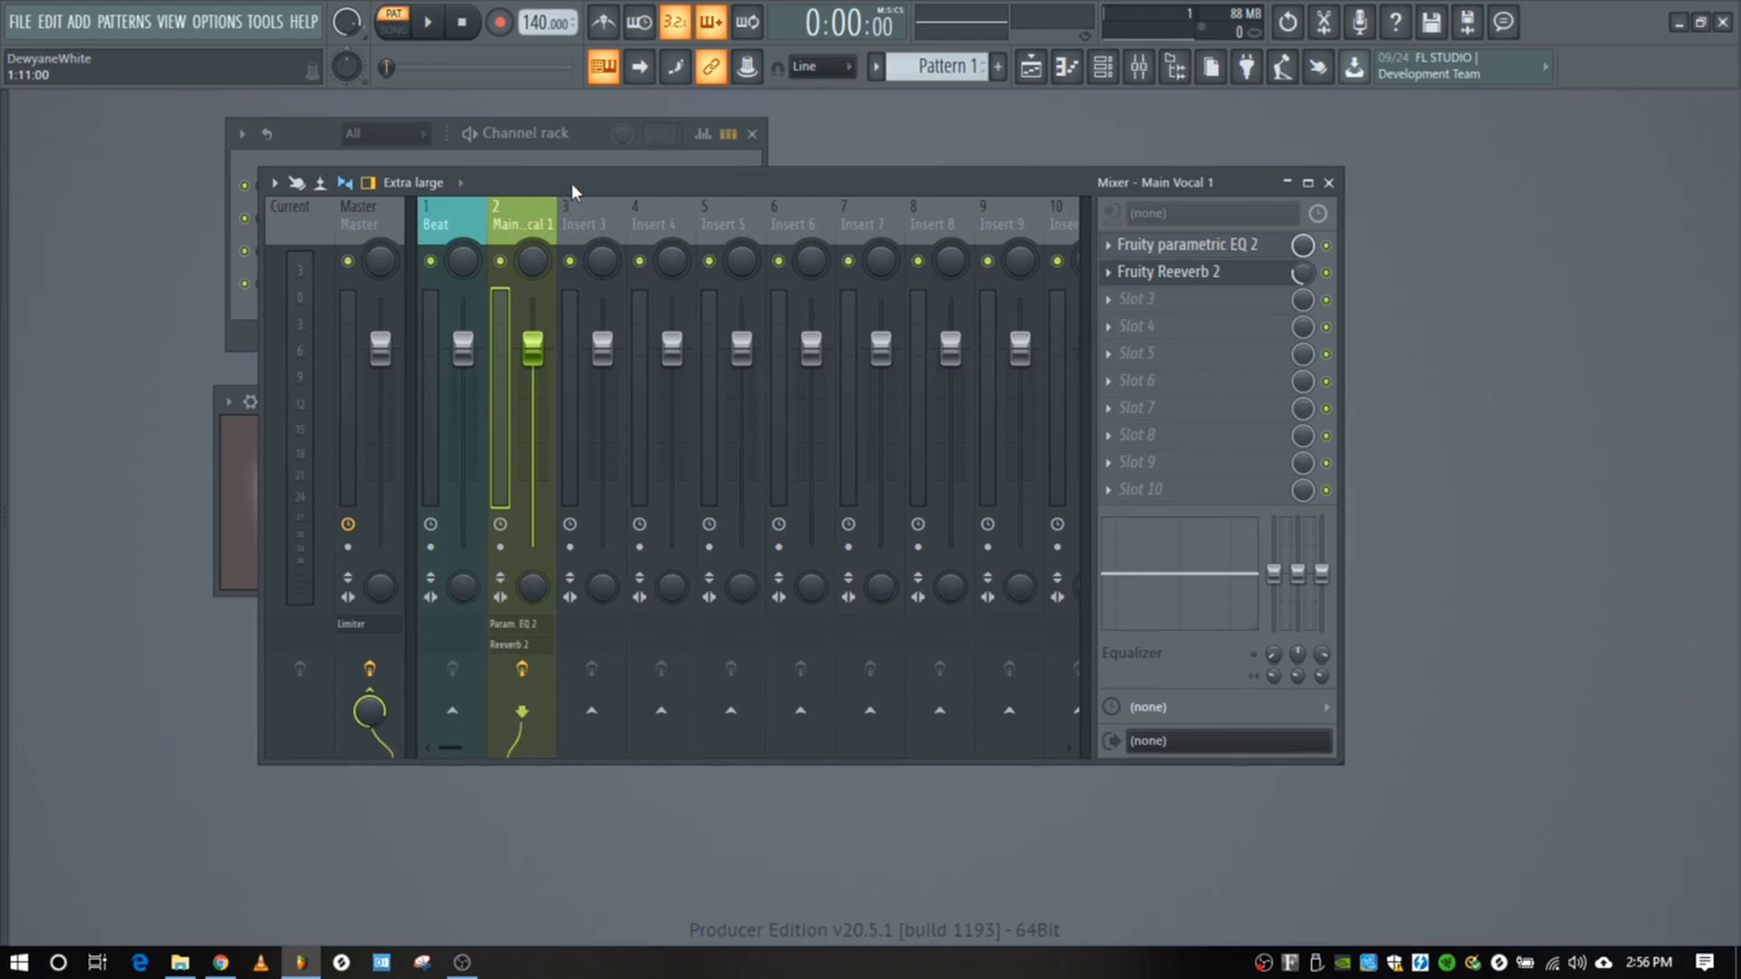
{"action": "double_click", "coordinate": [571, 183]}
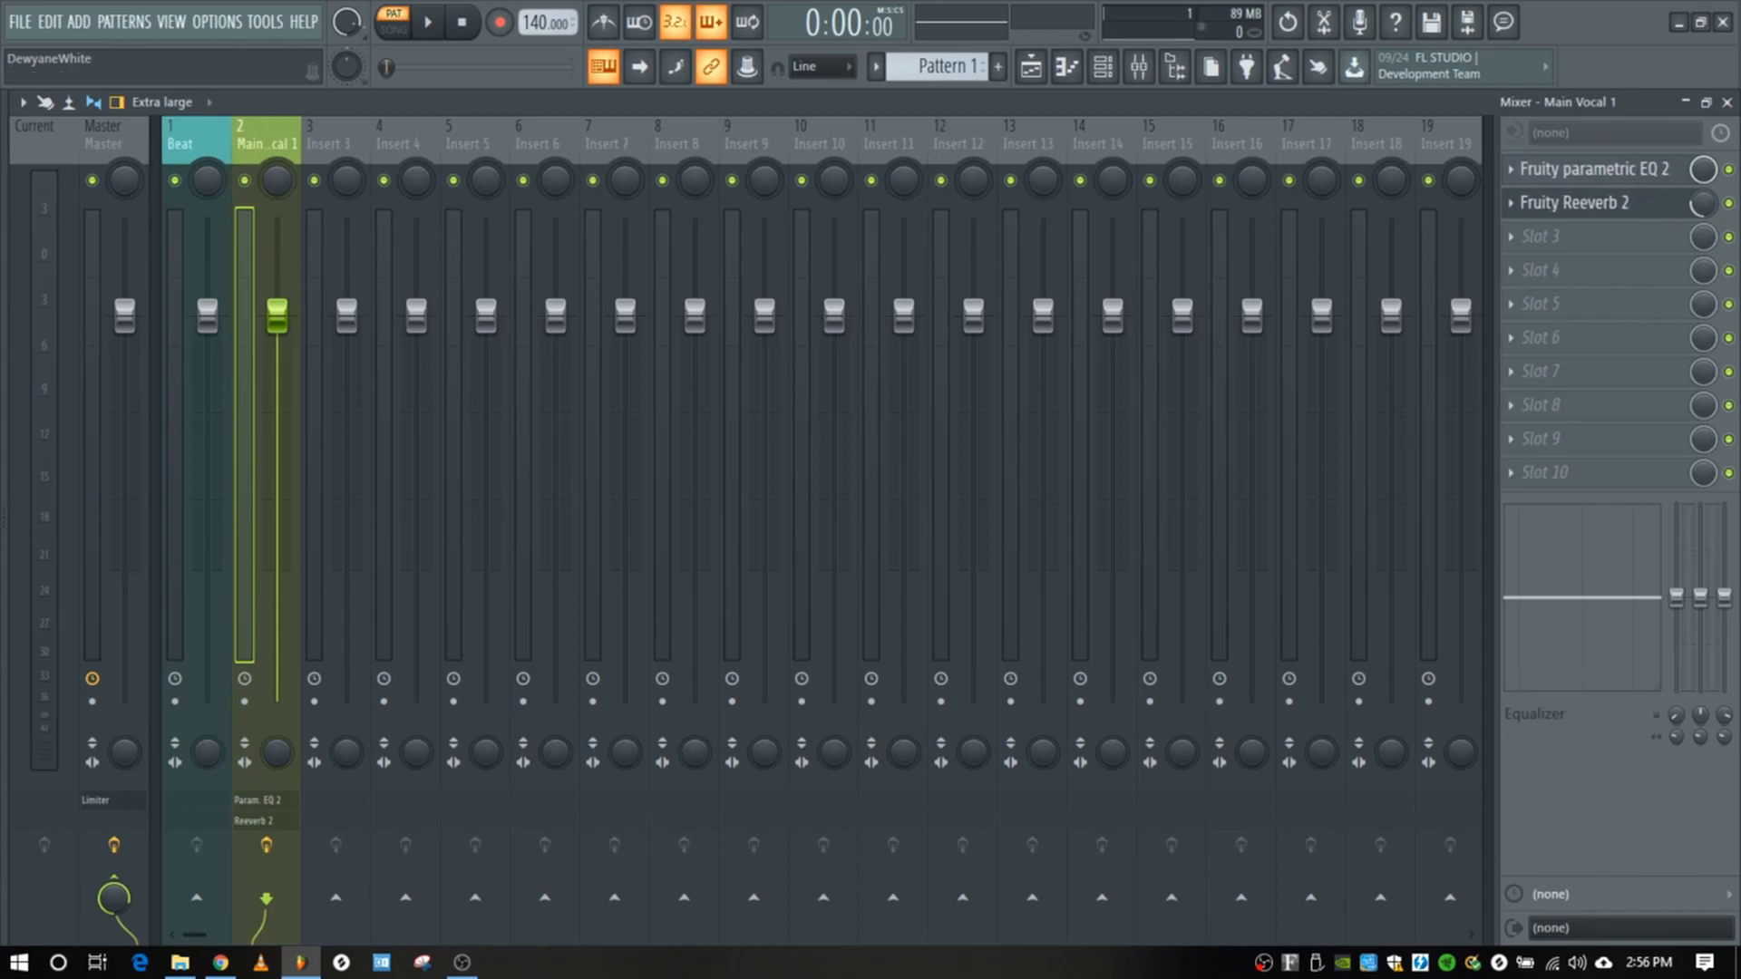
{"action": "right_click", "coordinate": [261, 143]}
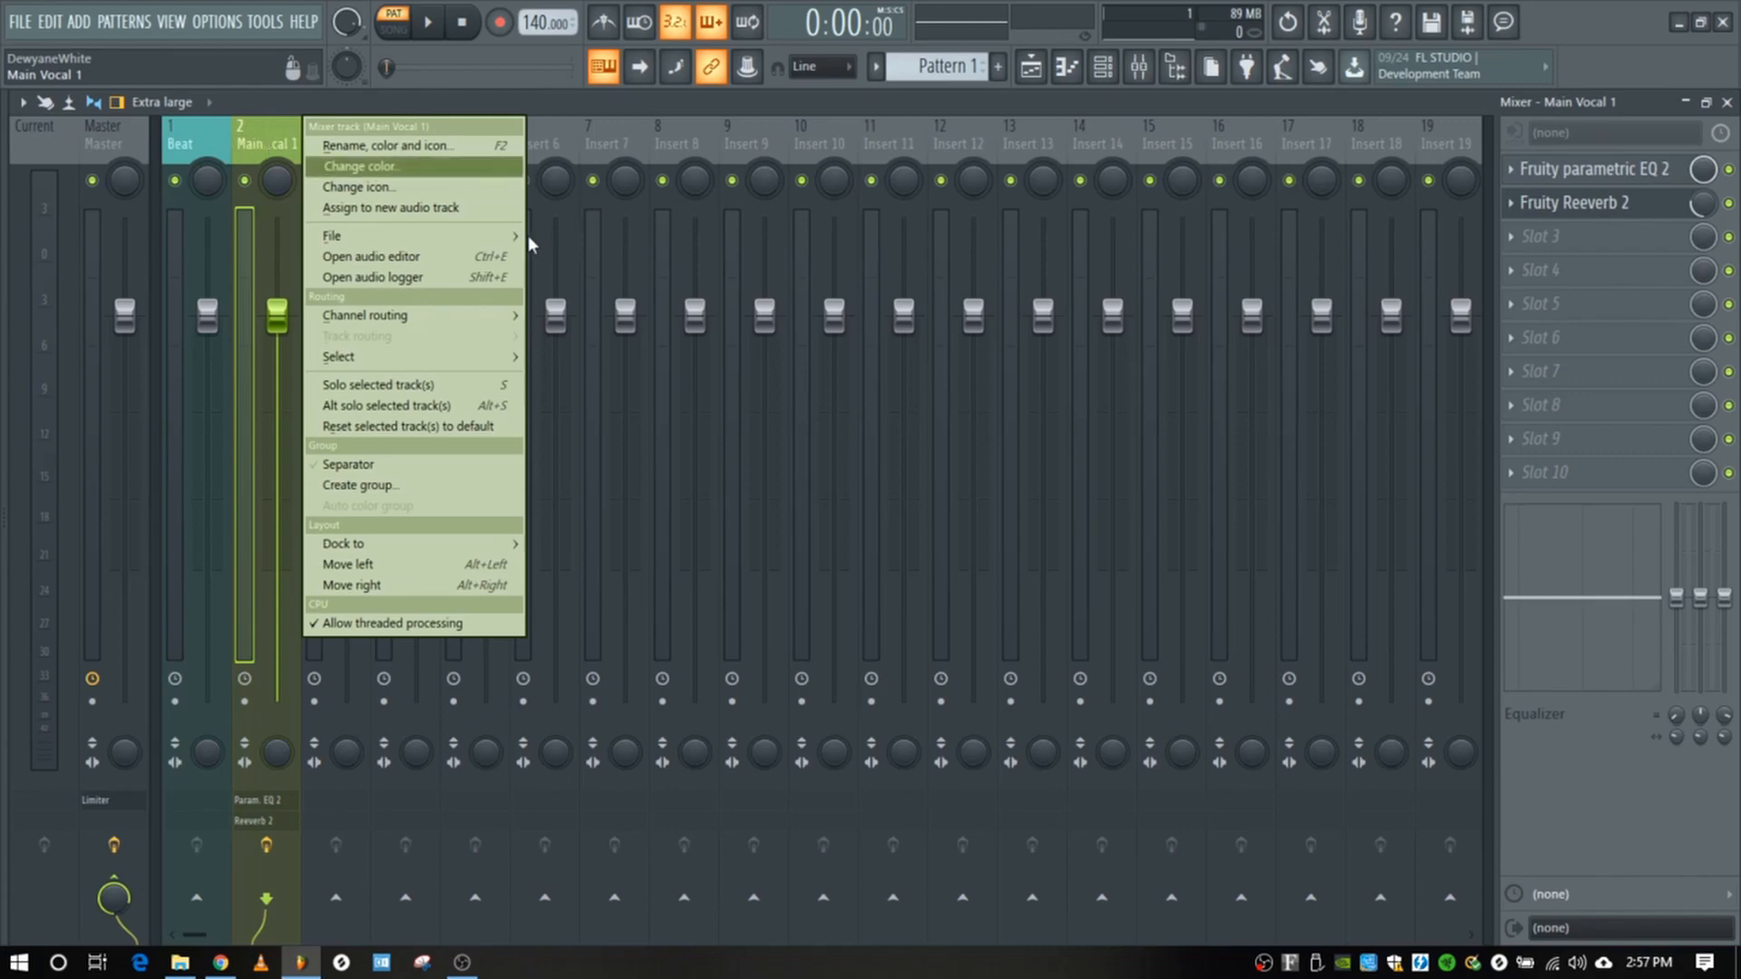
{"action": "mouse_move", "coordinate": [522, 239]}
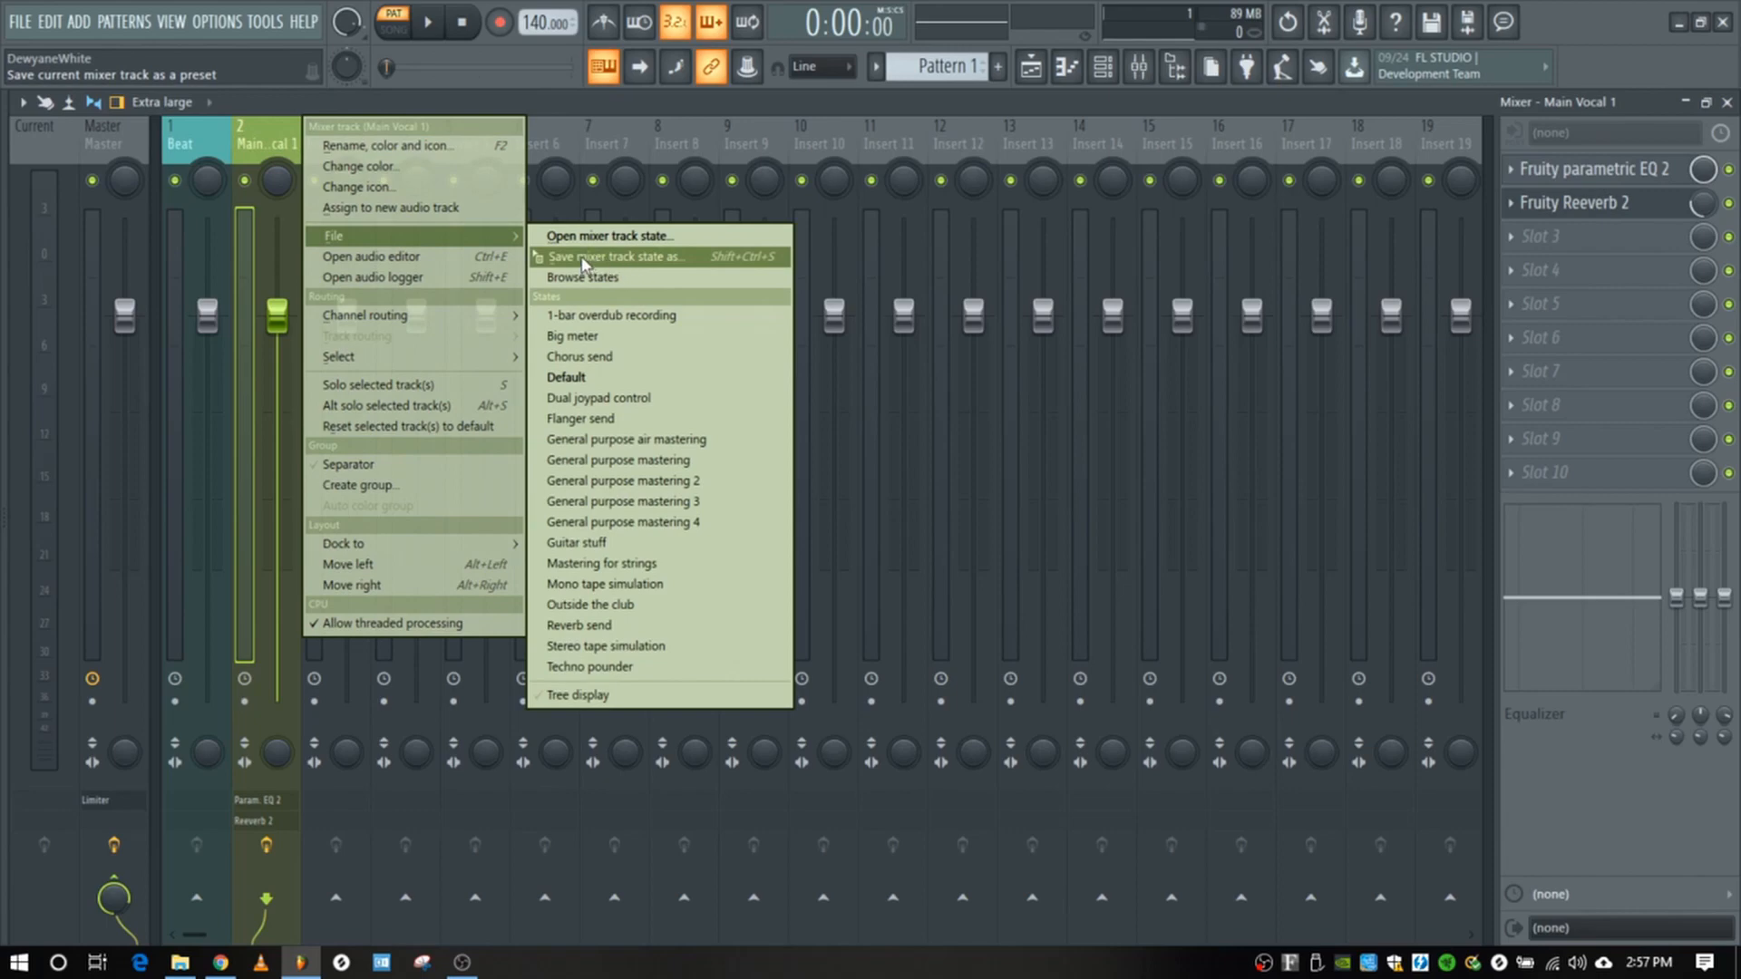
{"action": "left_click_drag", "start_coordinate": [581, 262], "coordinate": [335, 145]}
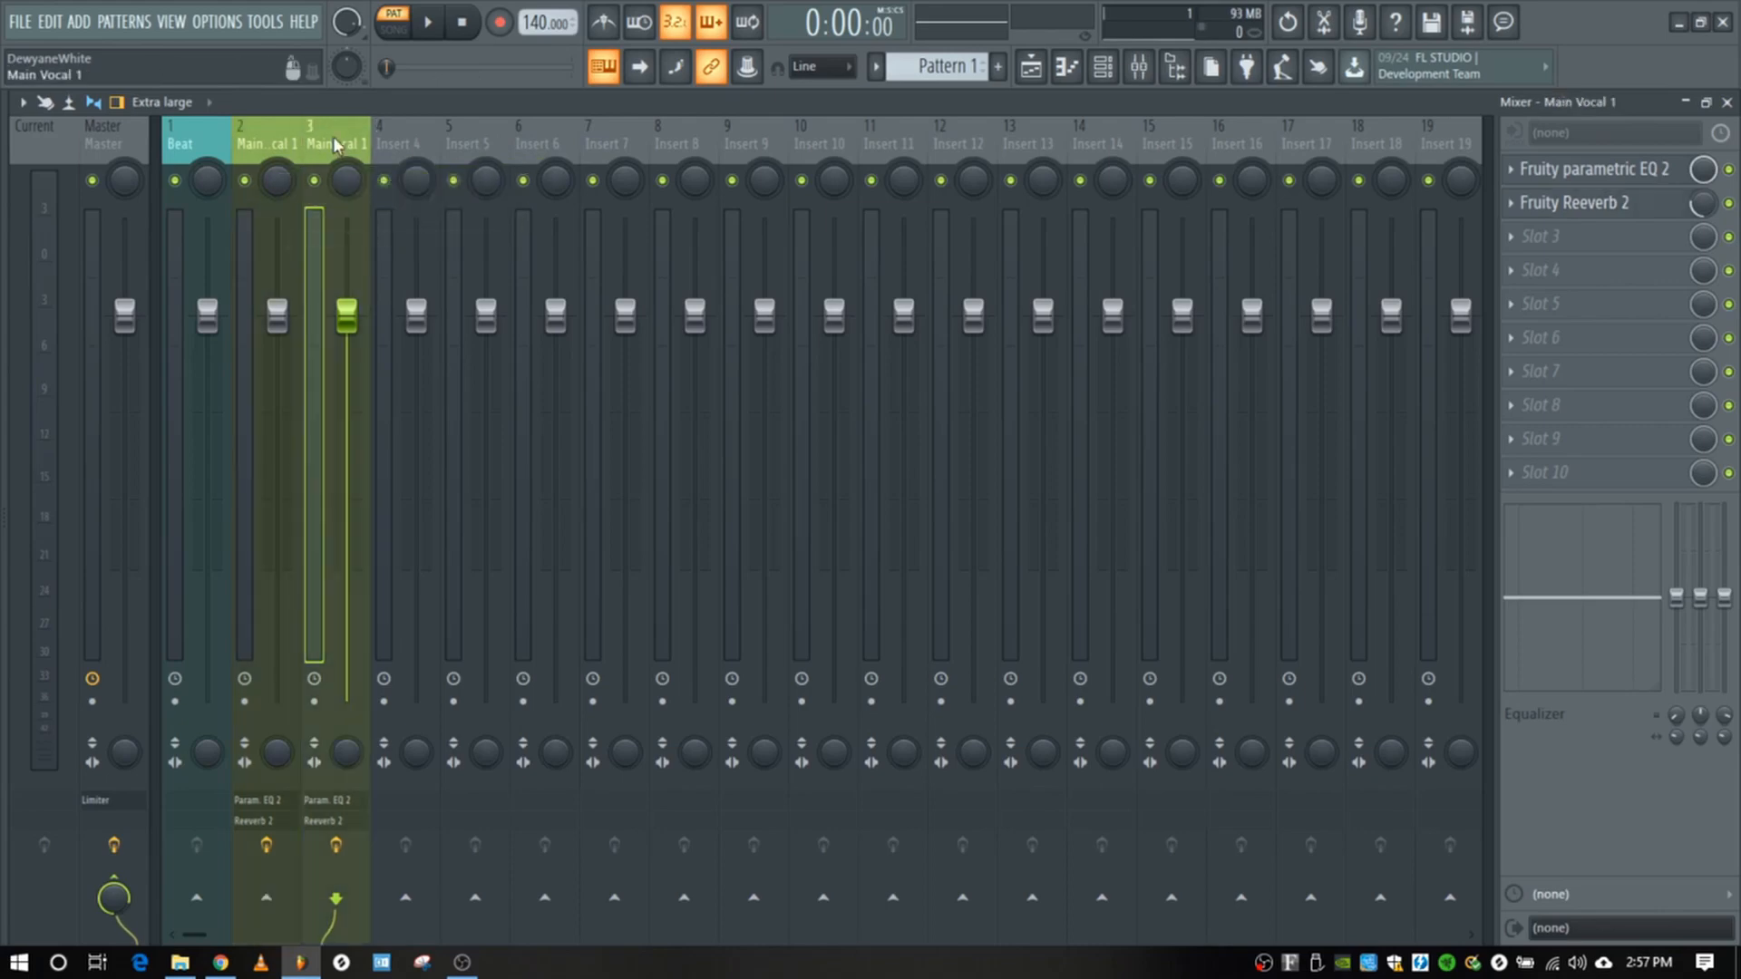
Step: Rename the copied vocal track on insert 3 as "Main Vocal 2"
{"action": "right_click", "coordinate": [336, 145]}
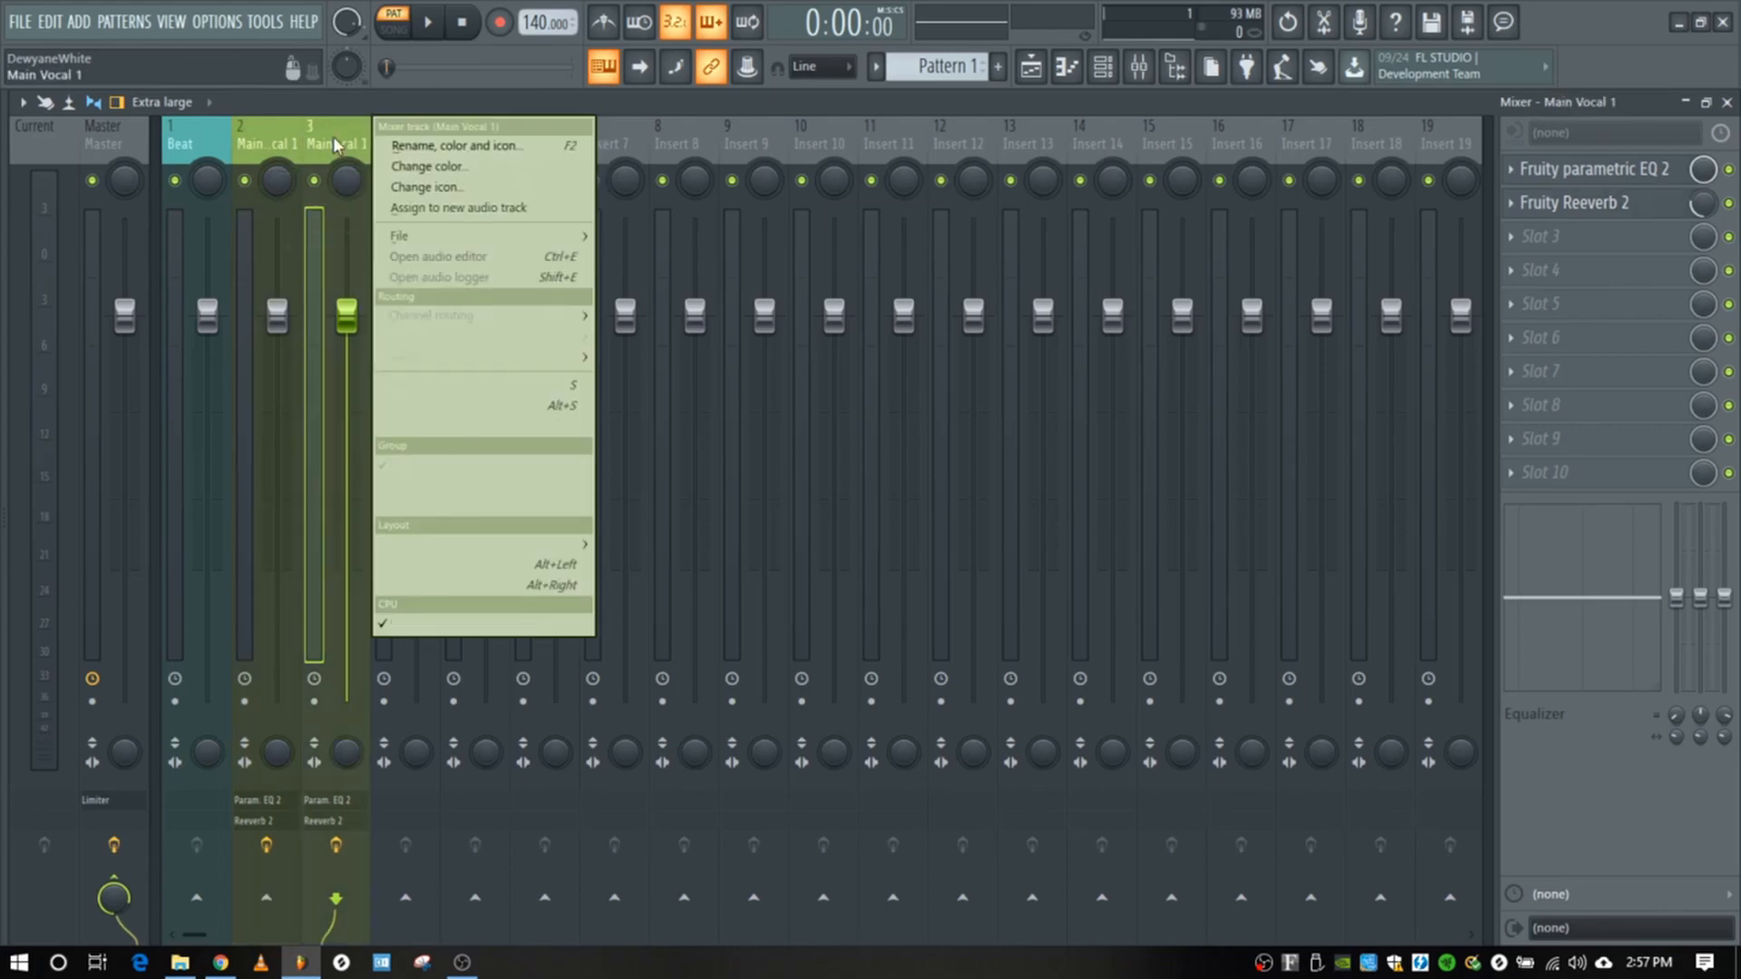
{"action": "left_click", "coordinate": [430, 147]}
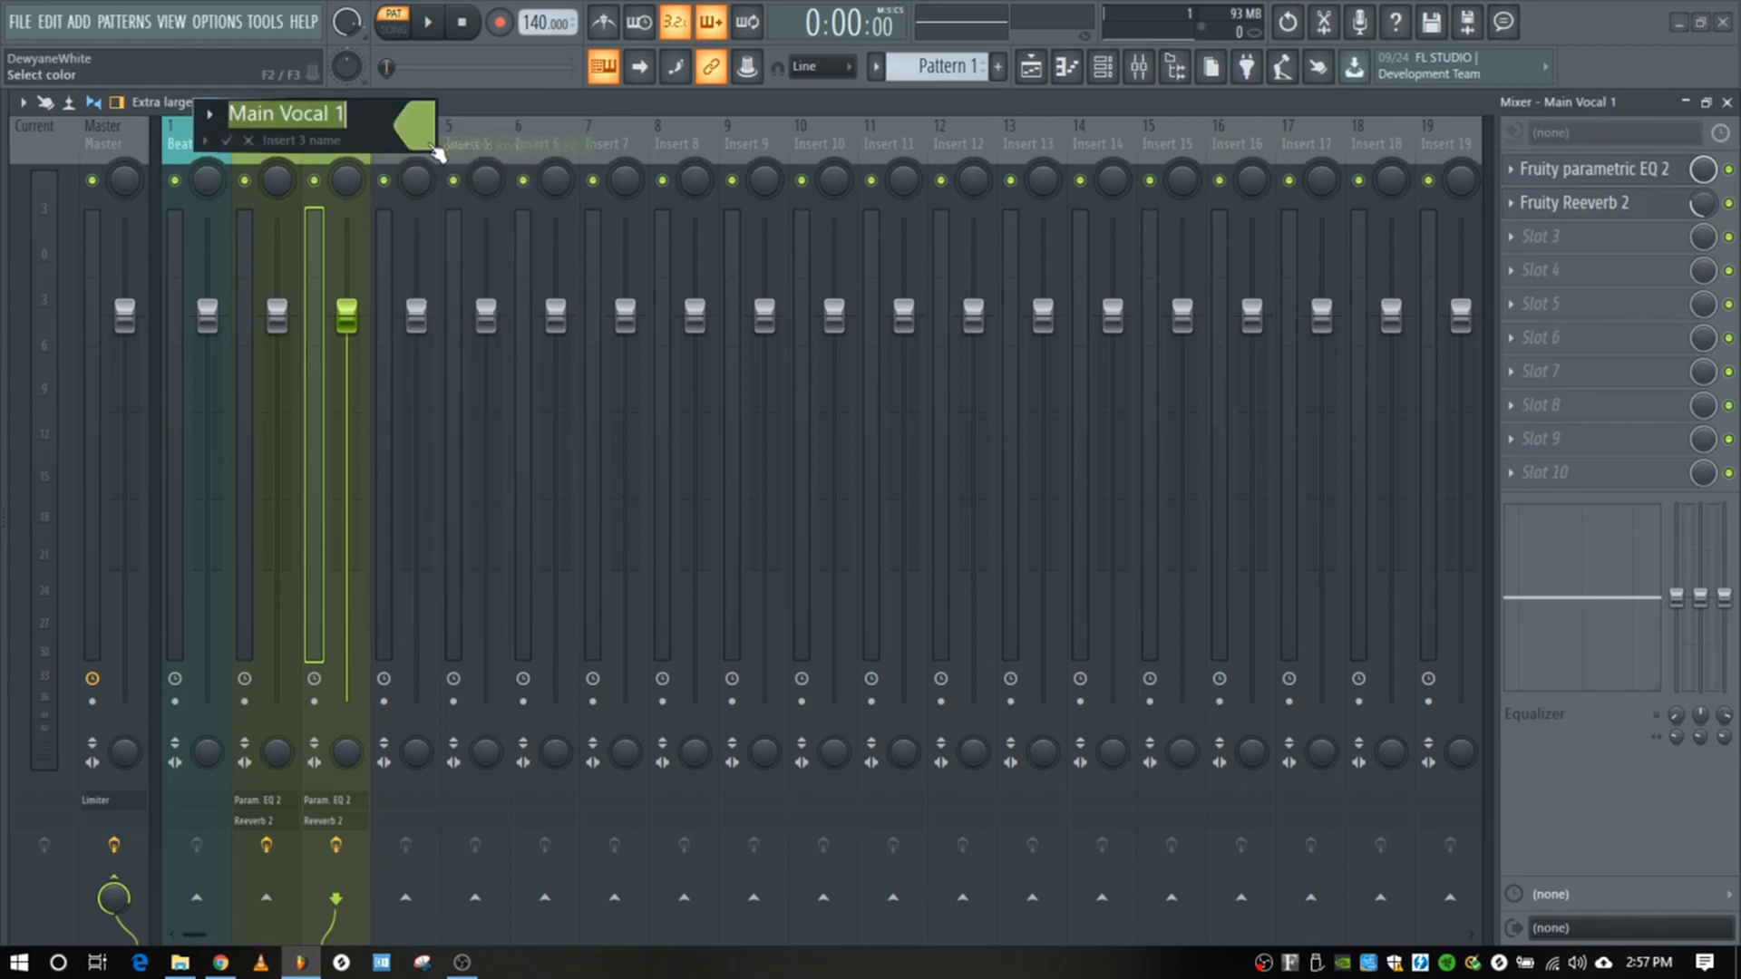
{"action": "left_click", "coordinate": [358, 110]}
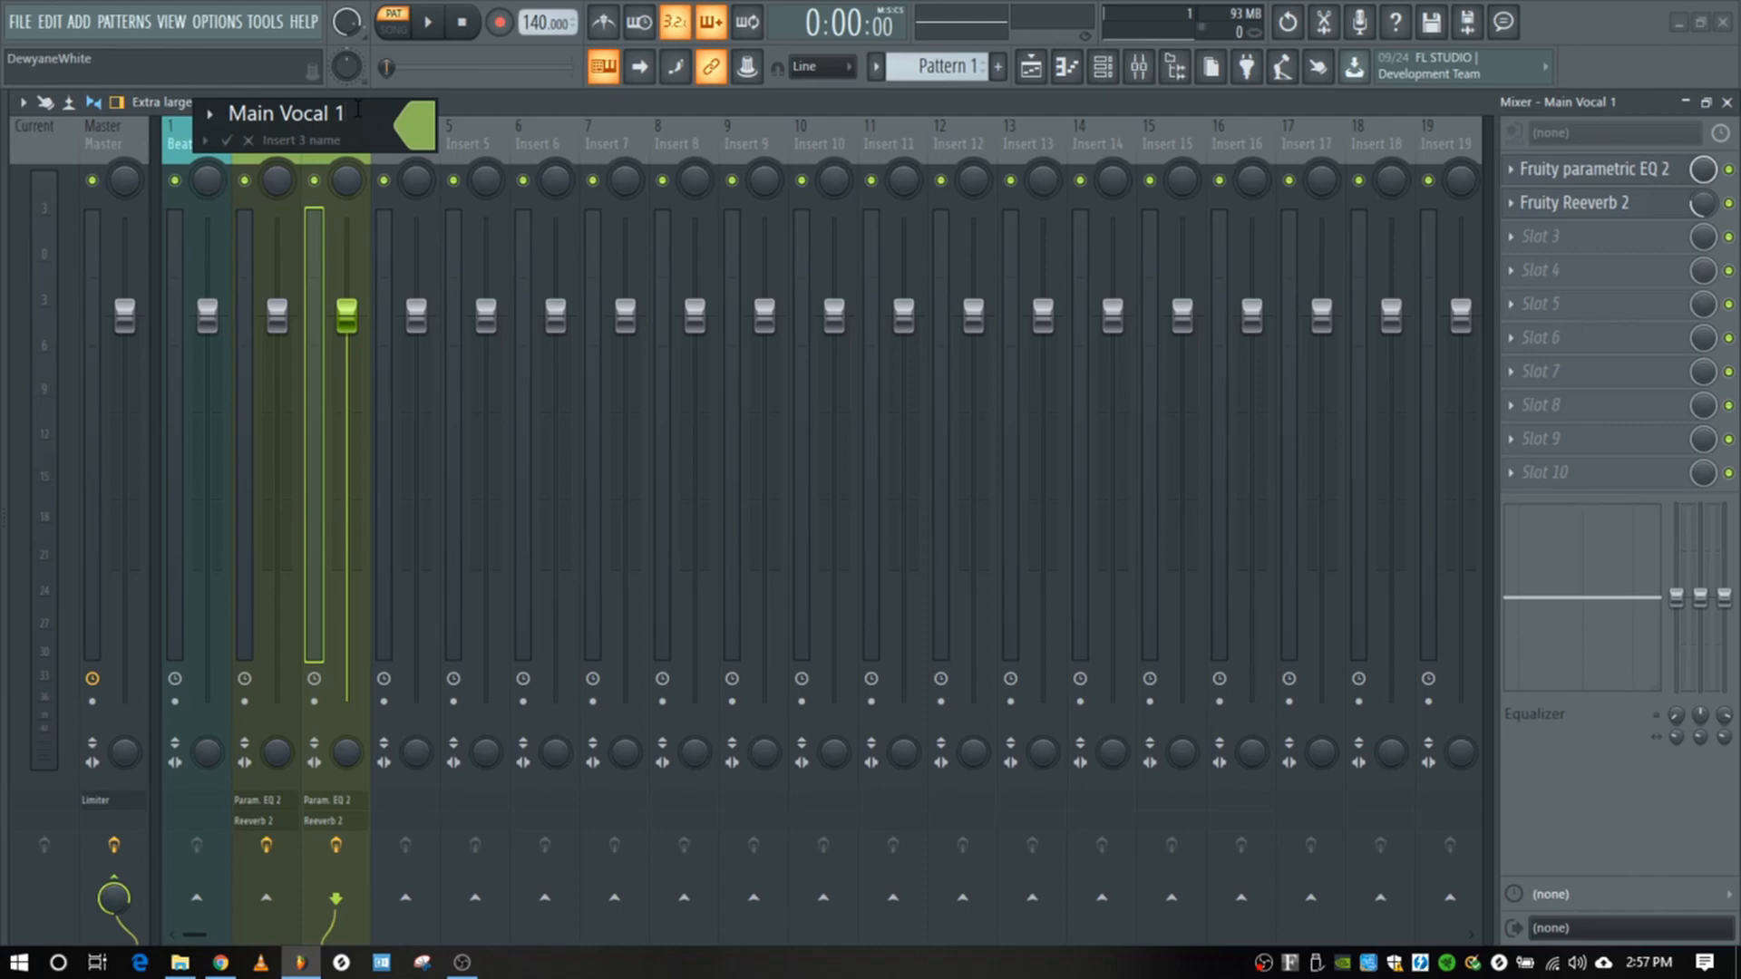
{"action": "key", "text": "BackSpace"}
{"action": "type", "text": "2"}
{"action": "key", "text": "Return"}
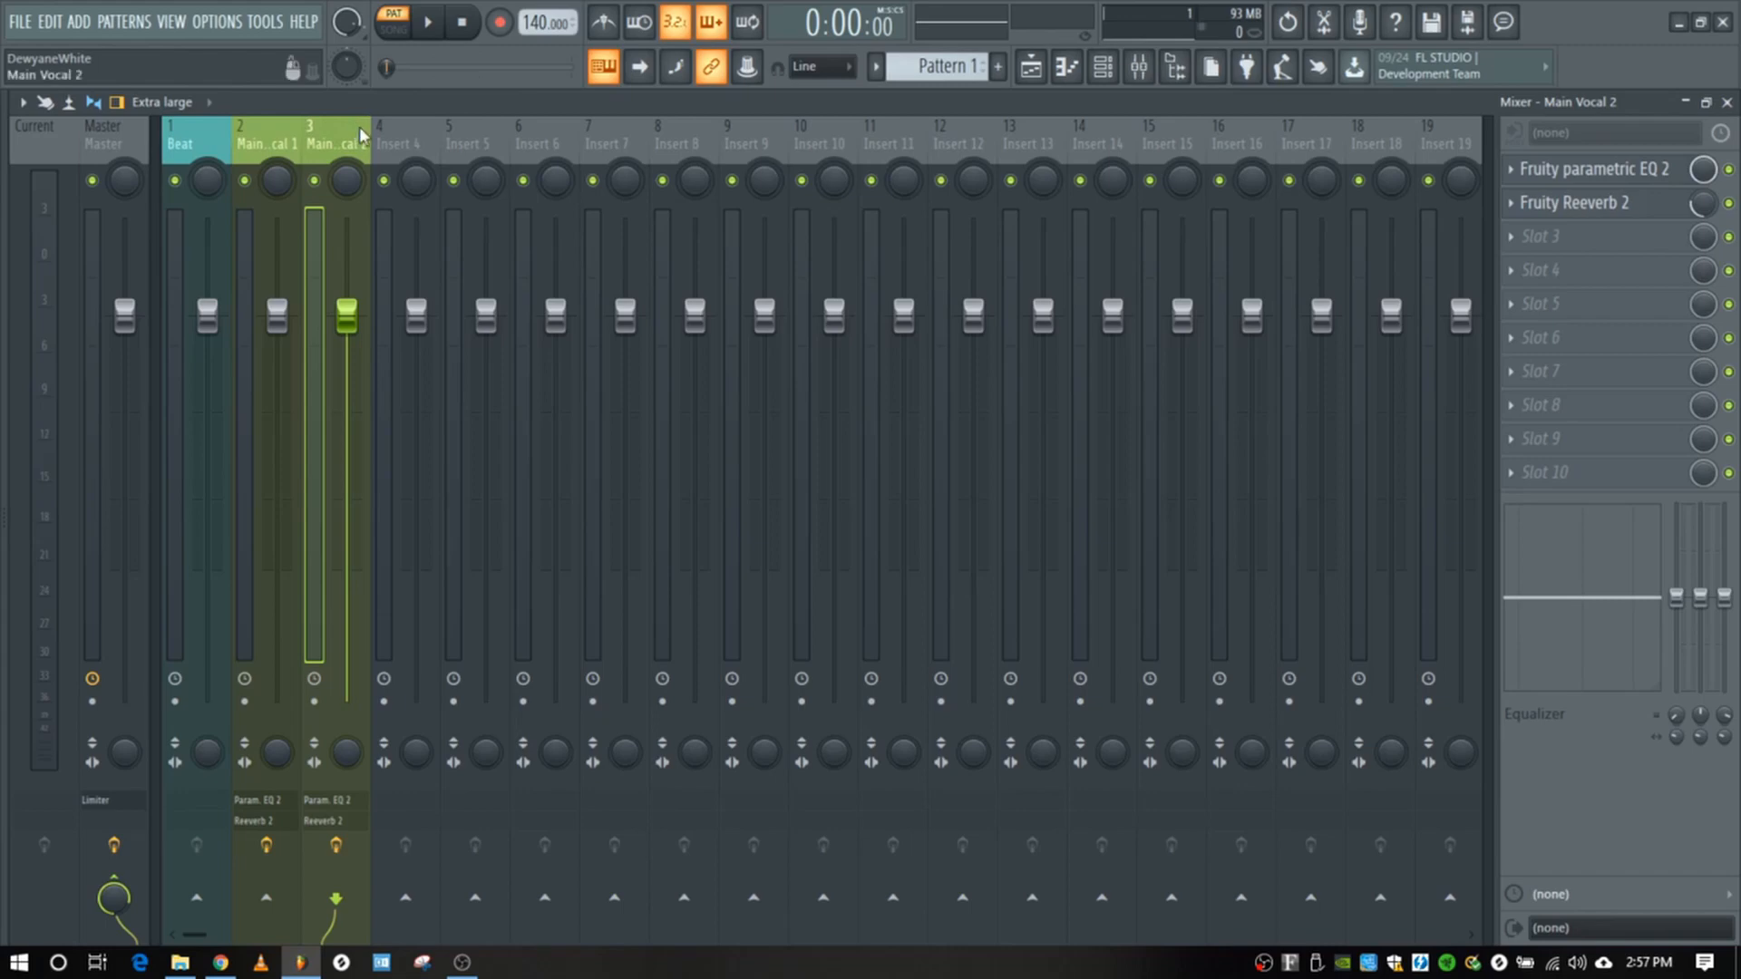
Step: Name mixer insert 4 "Addlibs 1" and give it an orange colour
{"action": "left_click", "coordinate": [424, 145]}
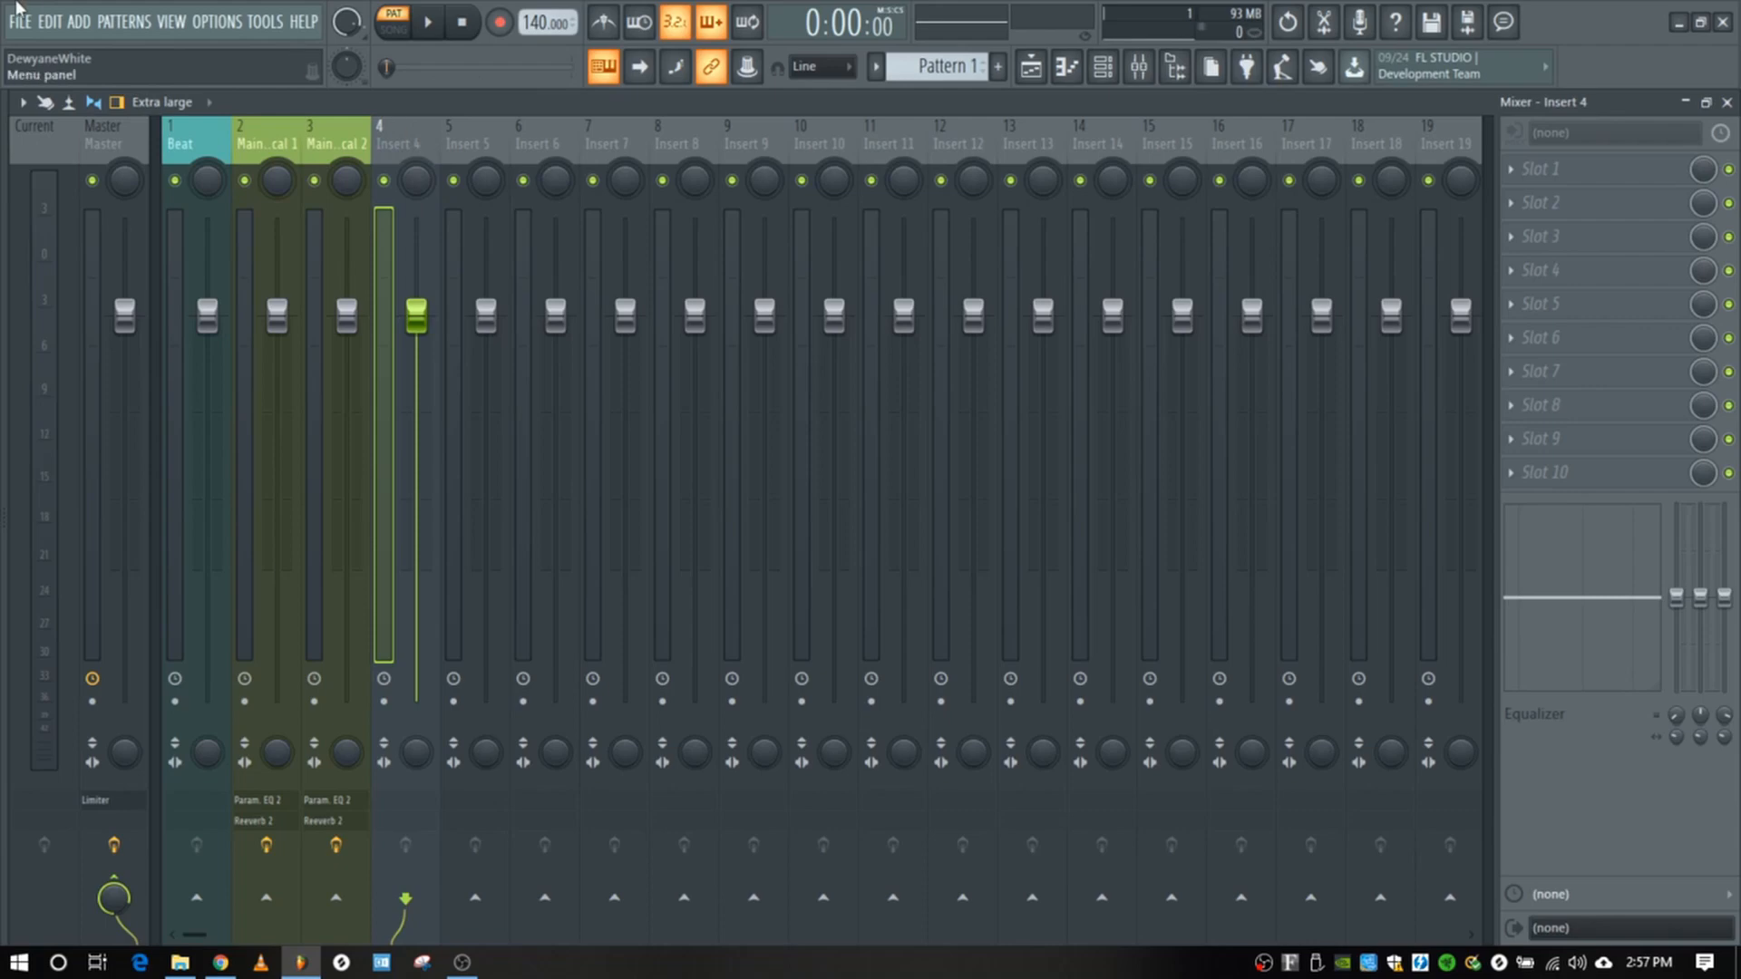
{"action": "right_click", "coordinate": [424, 145]}
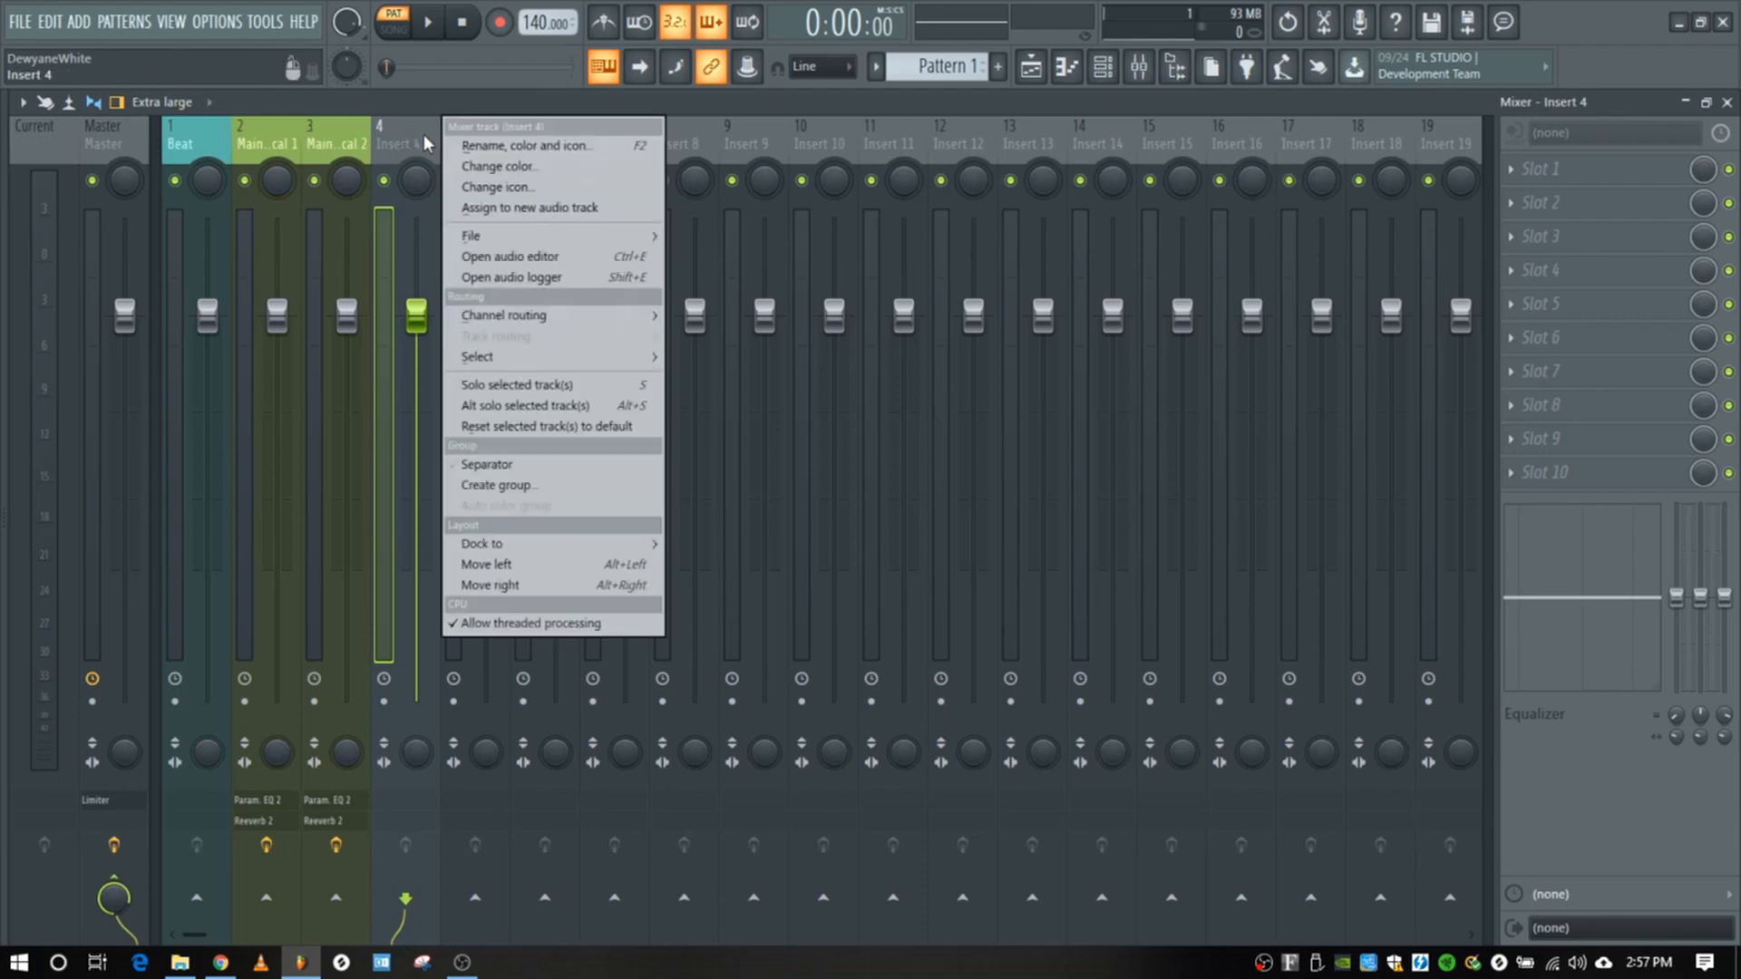
{"action": "left_click", "coordinate": [500, 147]}
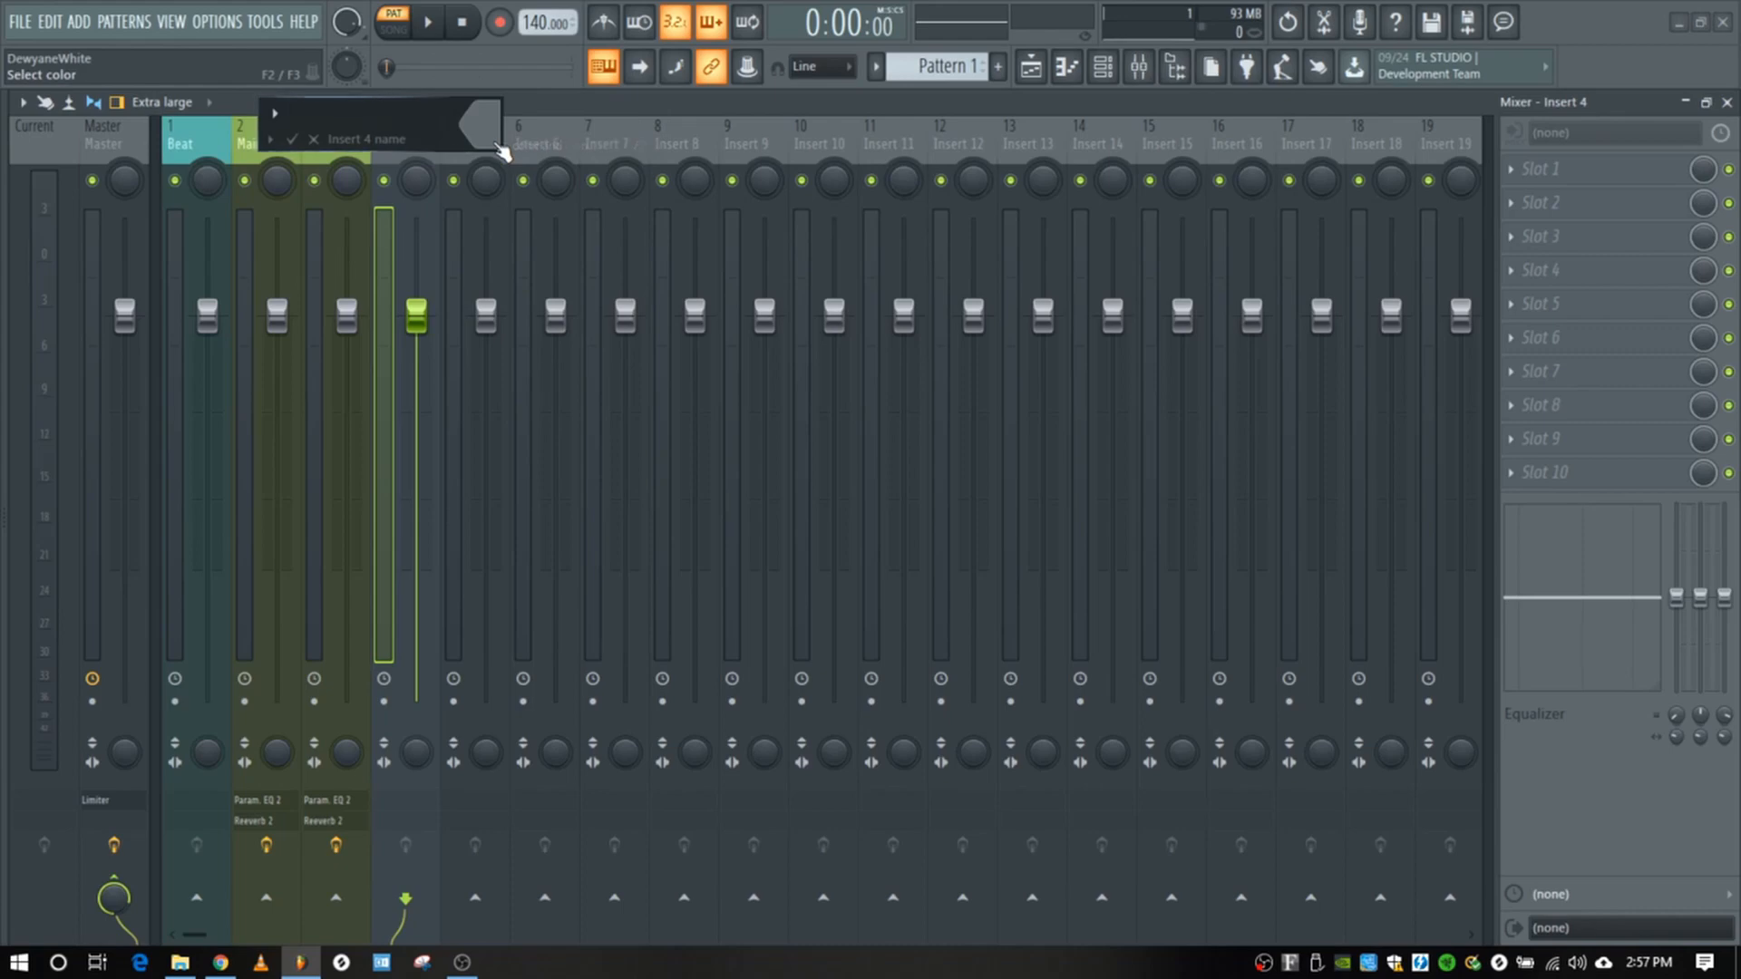
{"action": "type", "text": "Addli"}
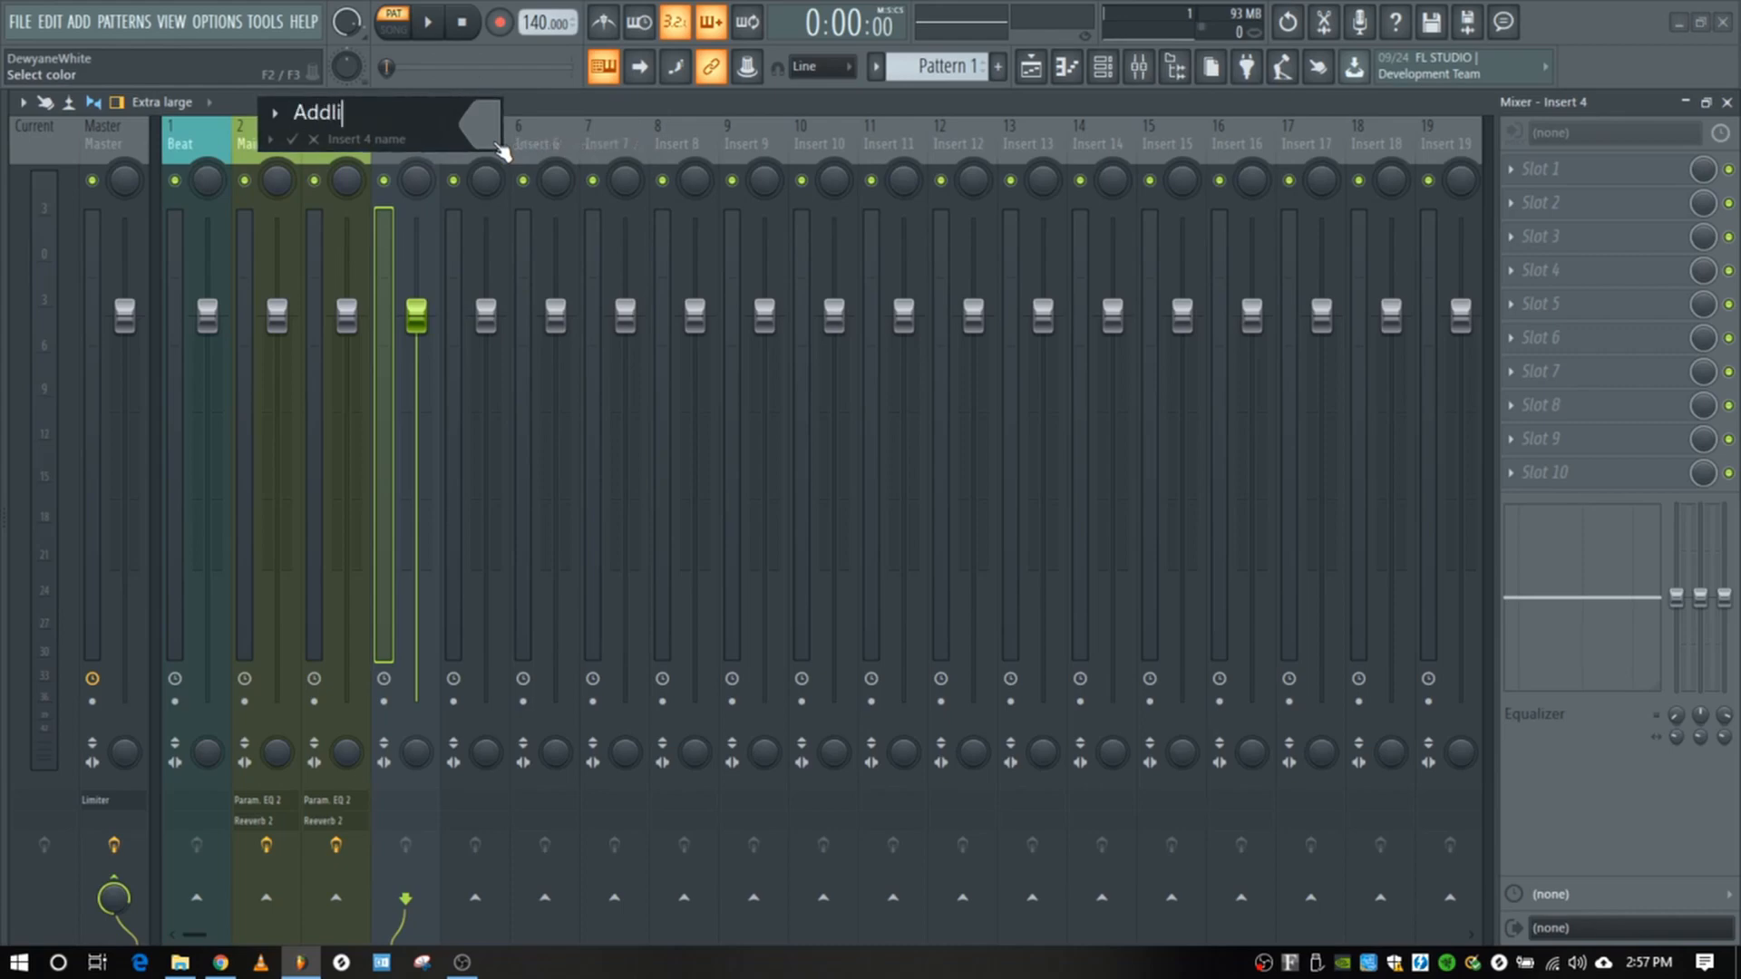
{"action": "type", "text": "bs 1"}
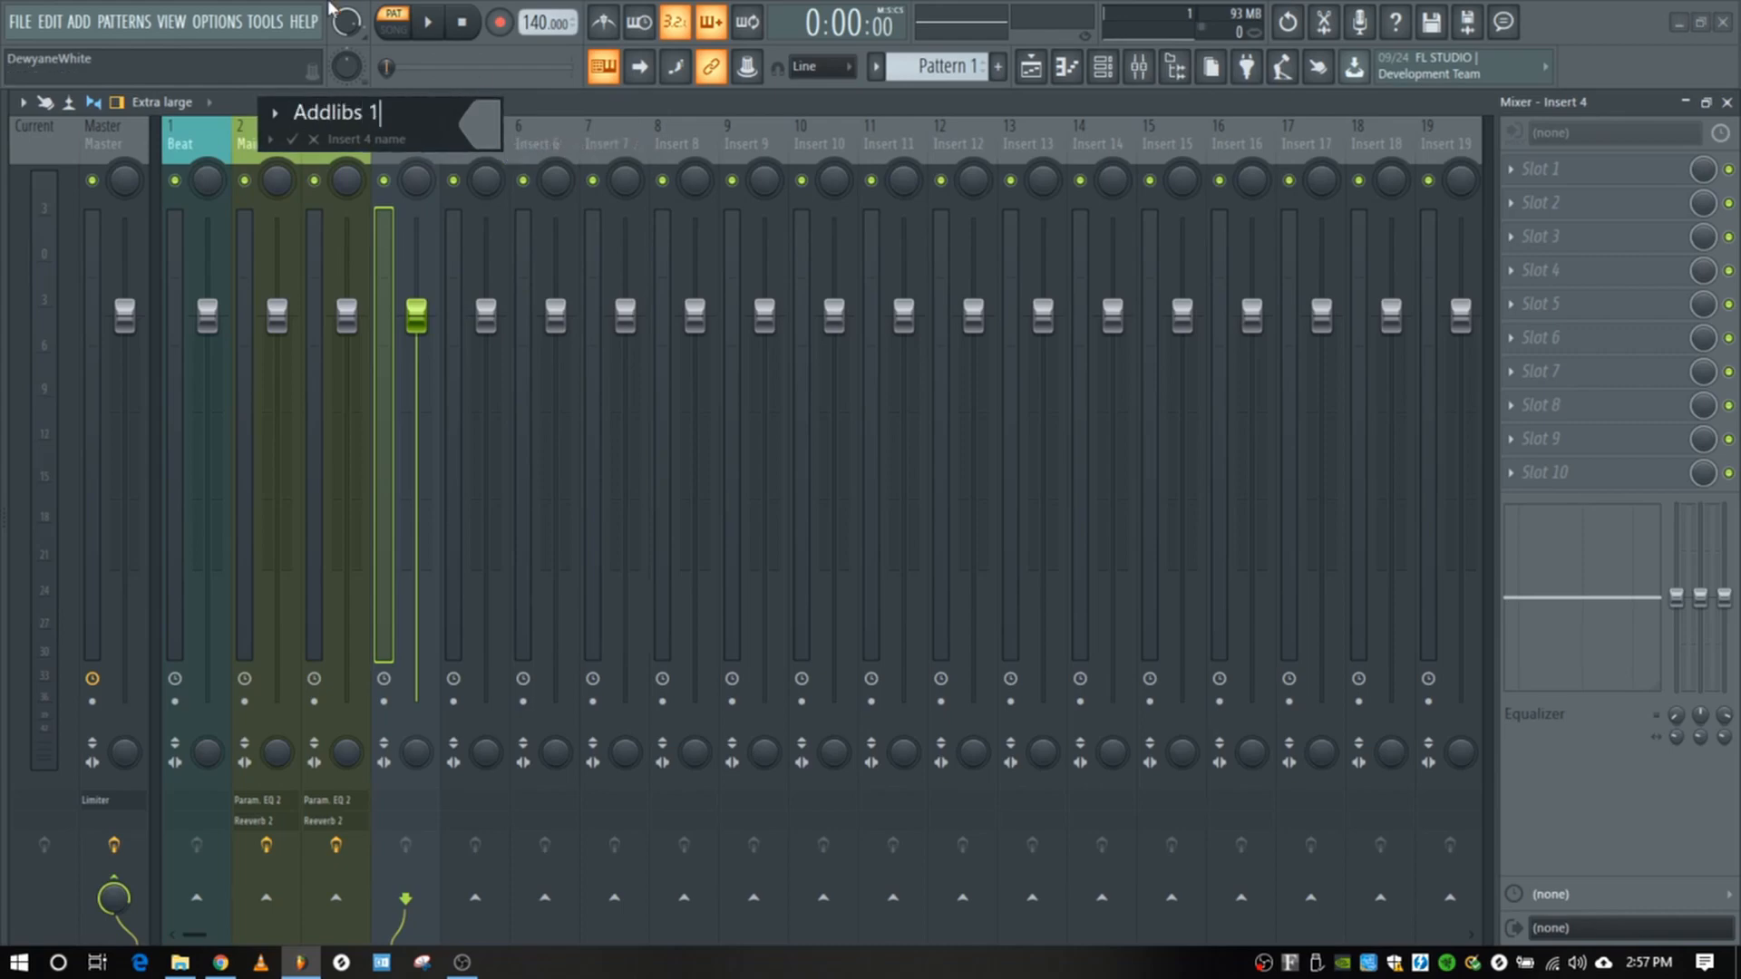
{"action": "left_click", "coordinate": [497, 131]}
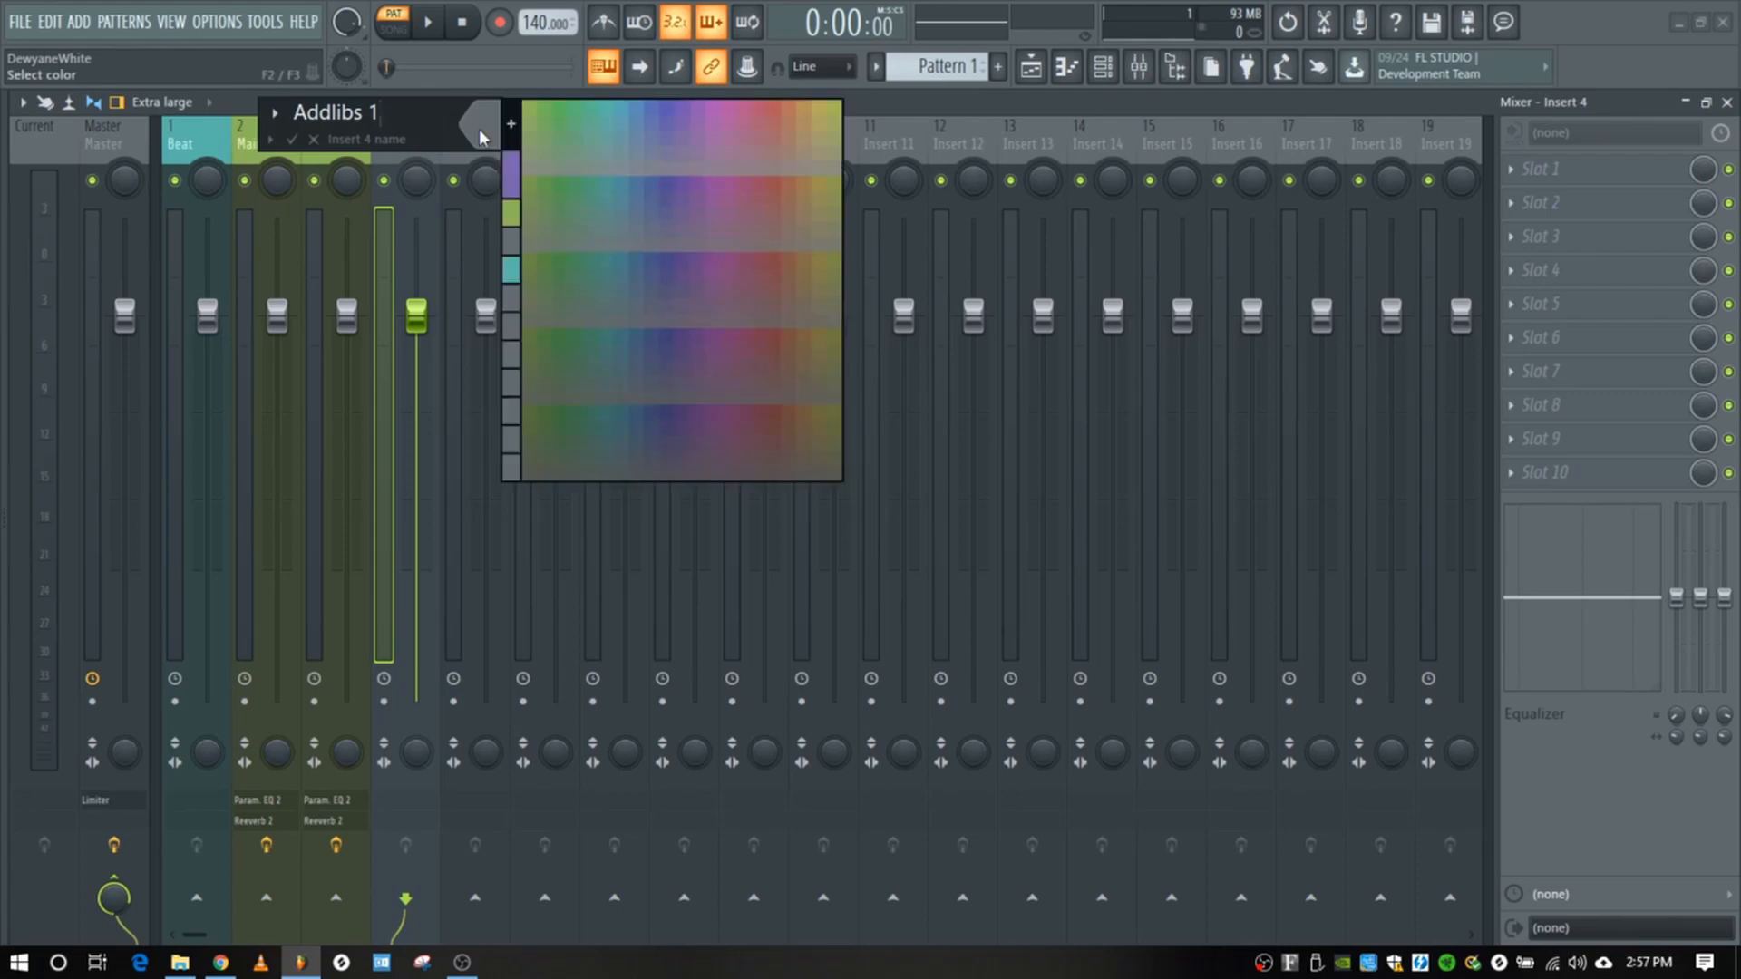
{"action": "left_click", "coordinate": [806, 110]}
{"action": "key", "text": "Return"}
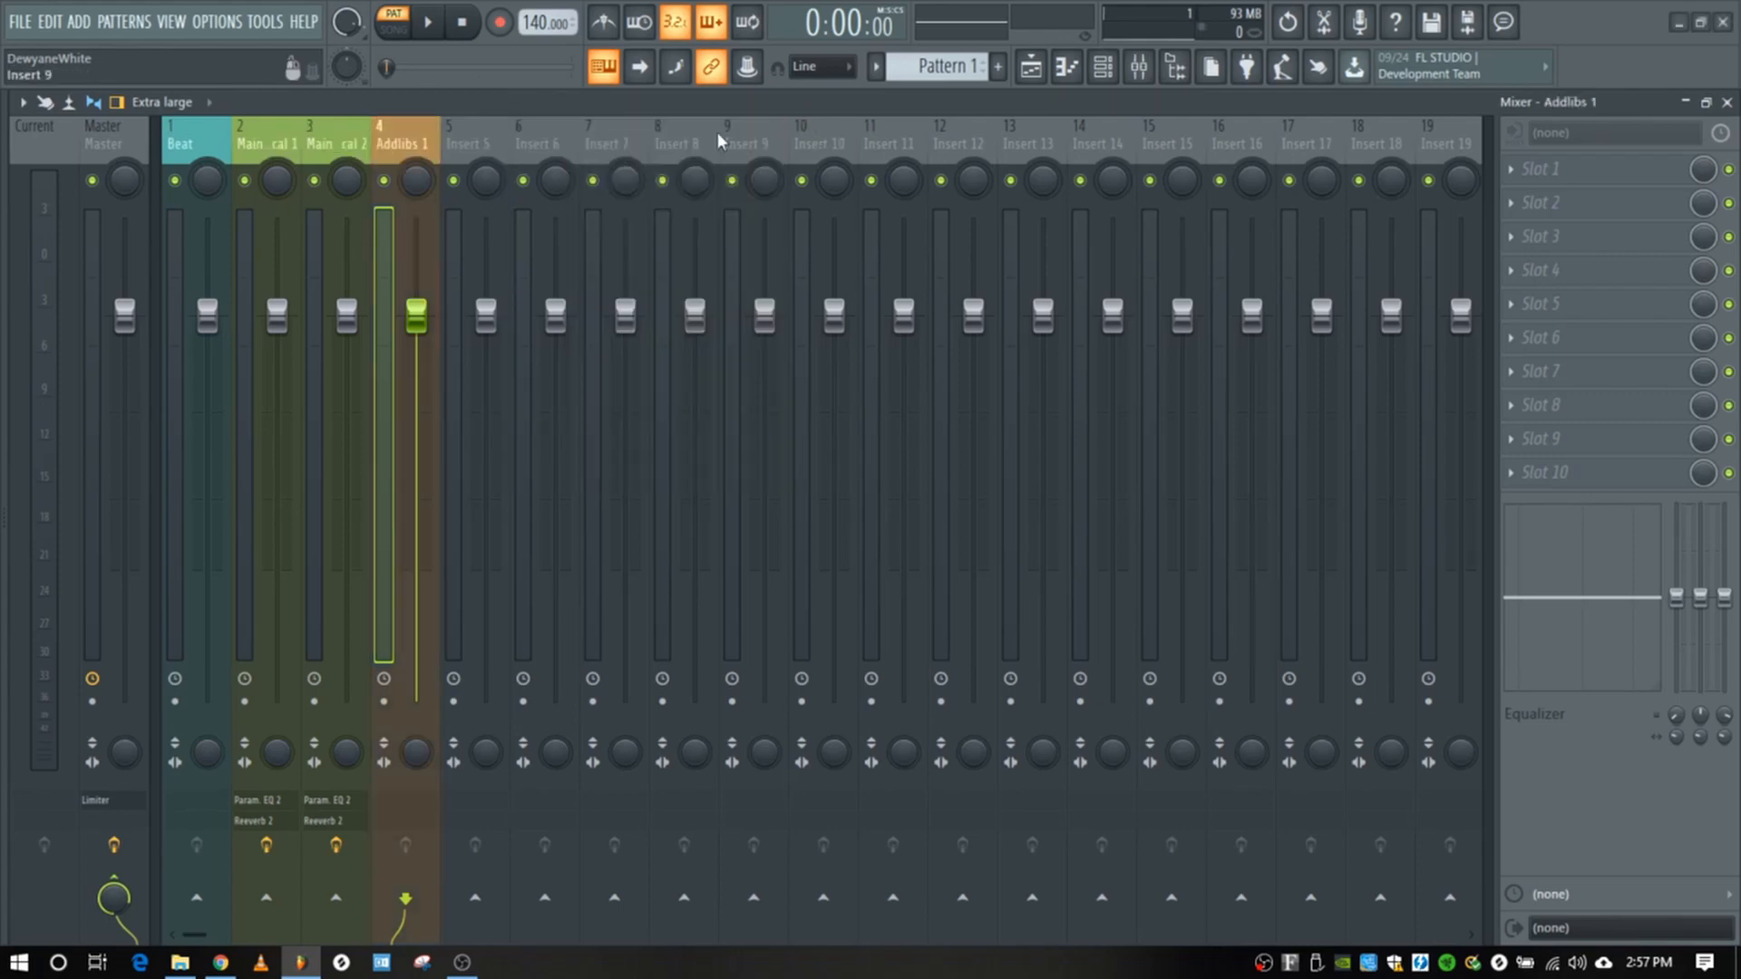
{"action": "left_click", "coordinate": [281, 136]}
{"action": "left_click", "coordinate": [336, 143]}
{"action": "left_click", "coordinate": [285, 137]}
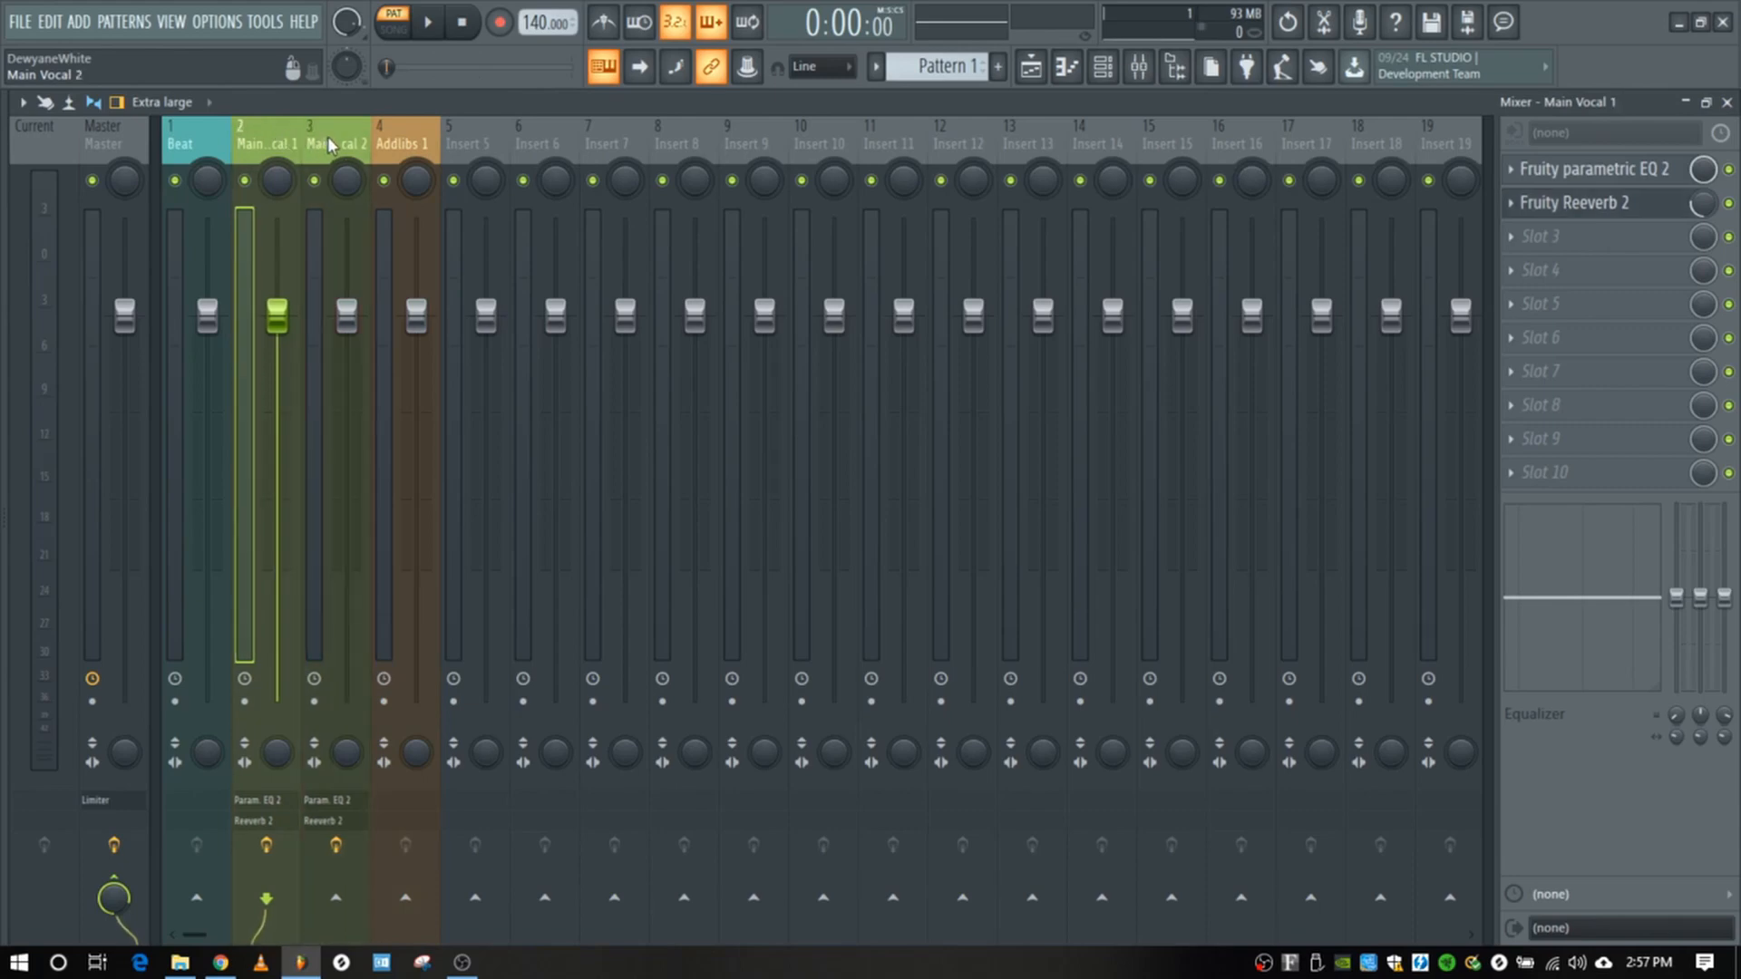
{"action": "left_click", "coordinate": [328, 143]}
{"action": "left_click", "coordinate": [278, 145]}
{"action": "left_click", "coordinate": [310, 145]}
{"action": "left_click", "coordinate": [407, 145]}
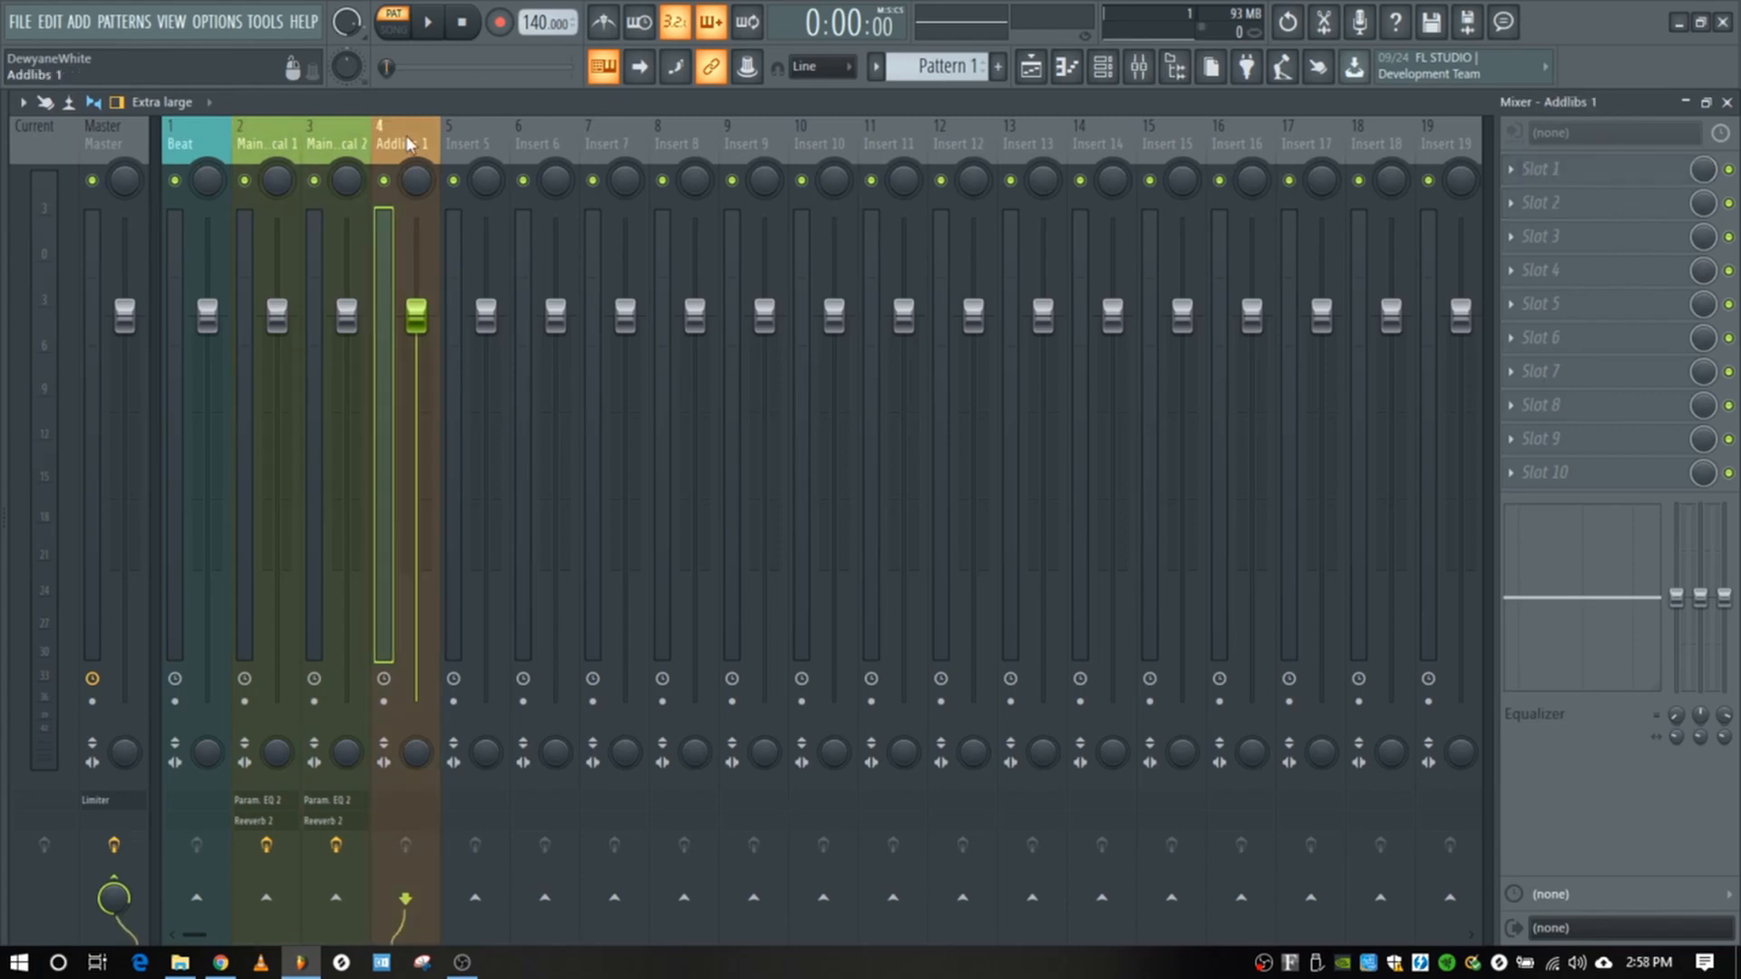
Step: Copy the Addlibs 1 mixer track state onto insert 5 and rename the copy "Addlibs 2"
{"action": "right_click", "coordinate": [410, 146]}
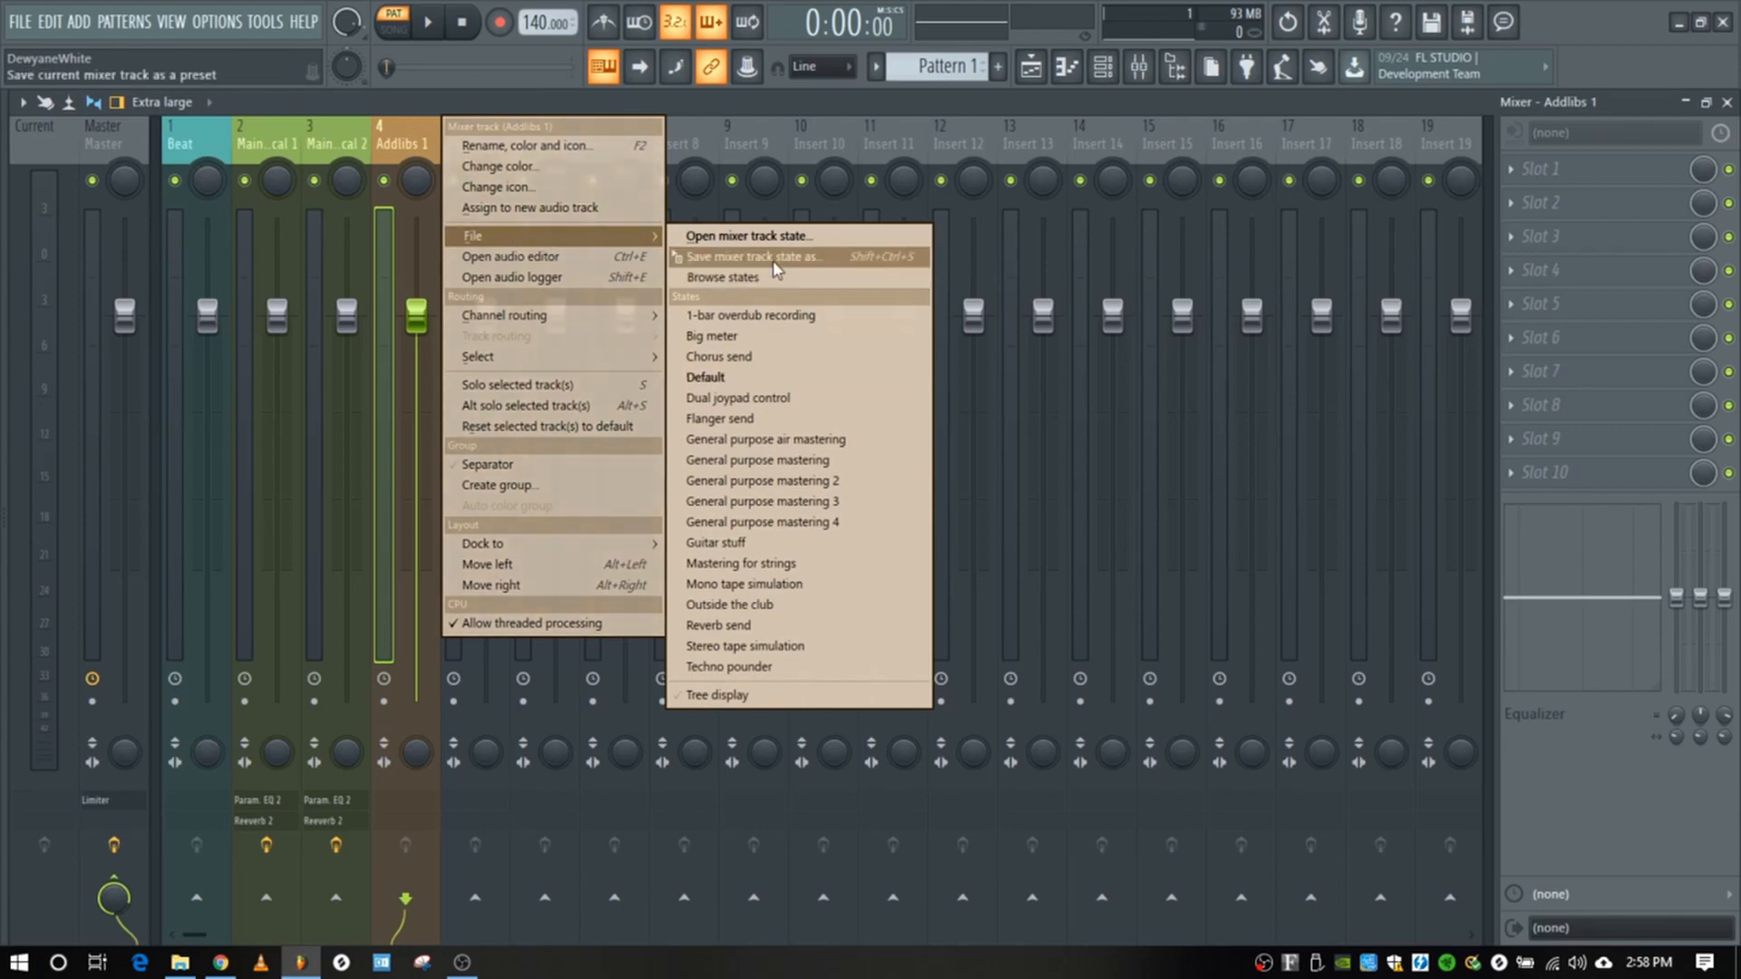
{"action": "left_click_drag", "start_coordinate": [775, 263], "coordinate": [466, 145]}
{"action": "right_click", "coordinate": [468, 143]}
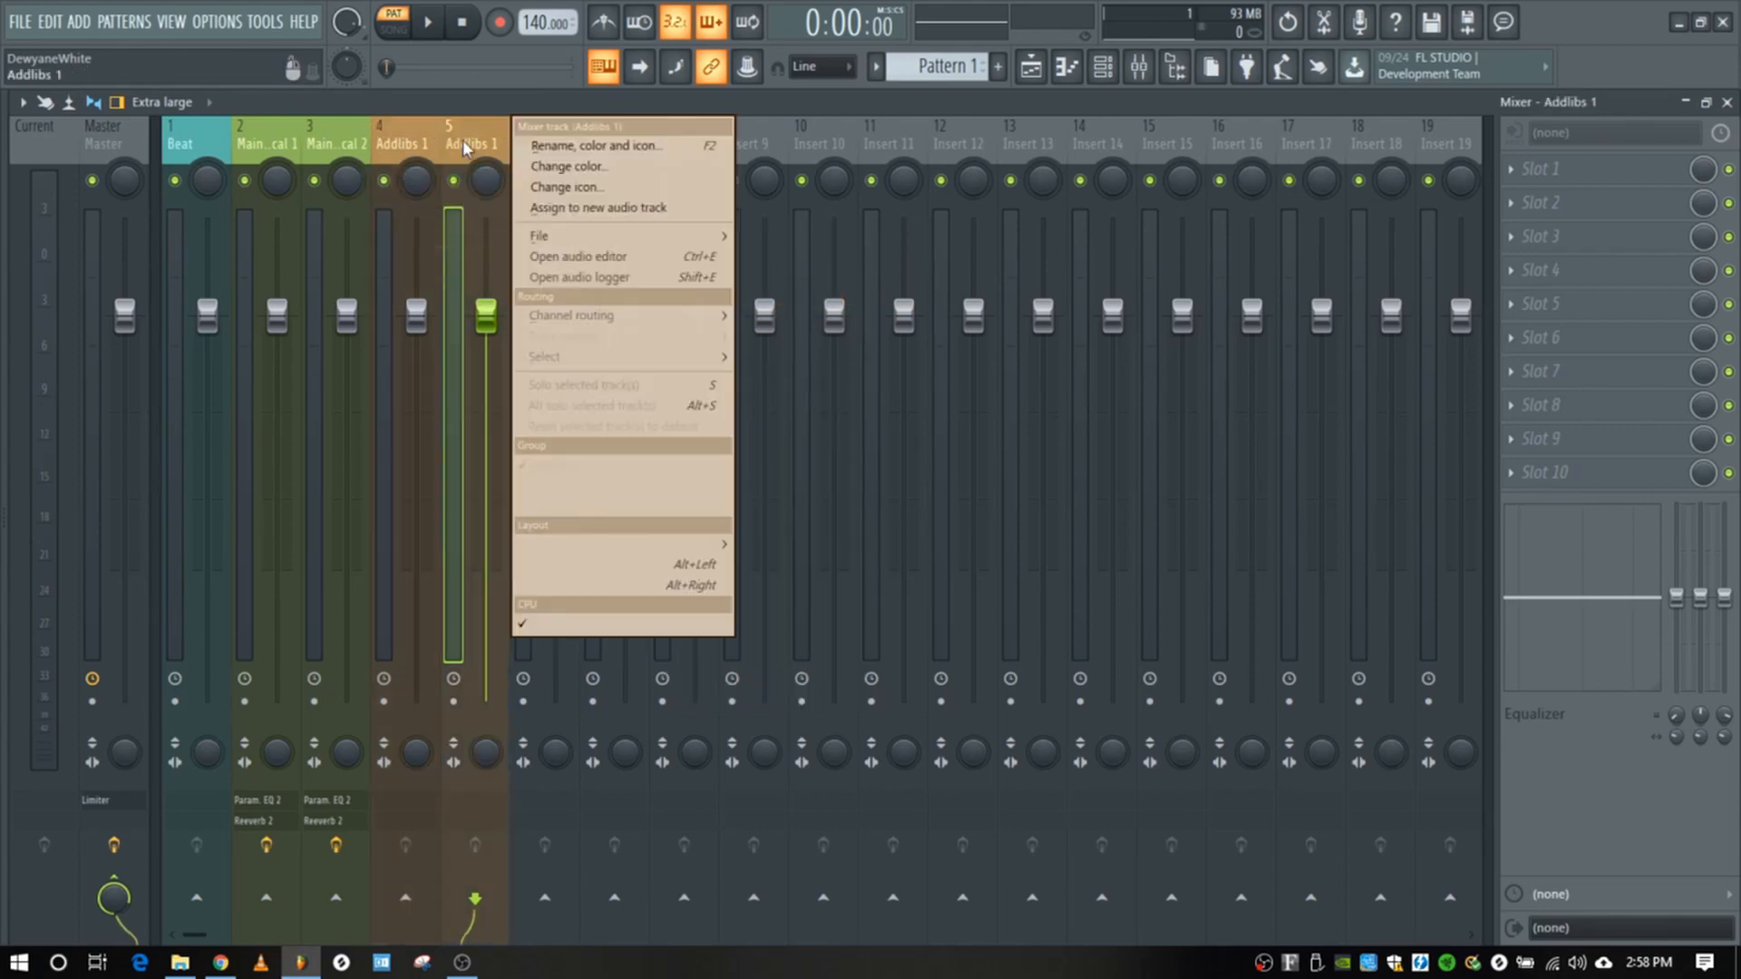
{"action": "left_click", "coordinate": [541, 146]}
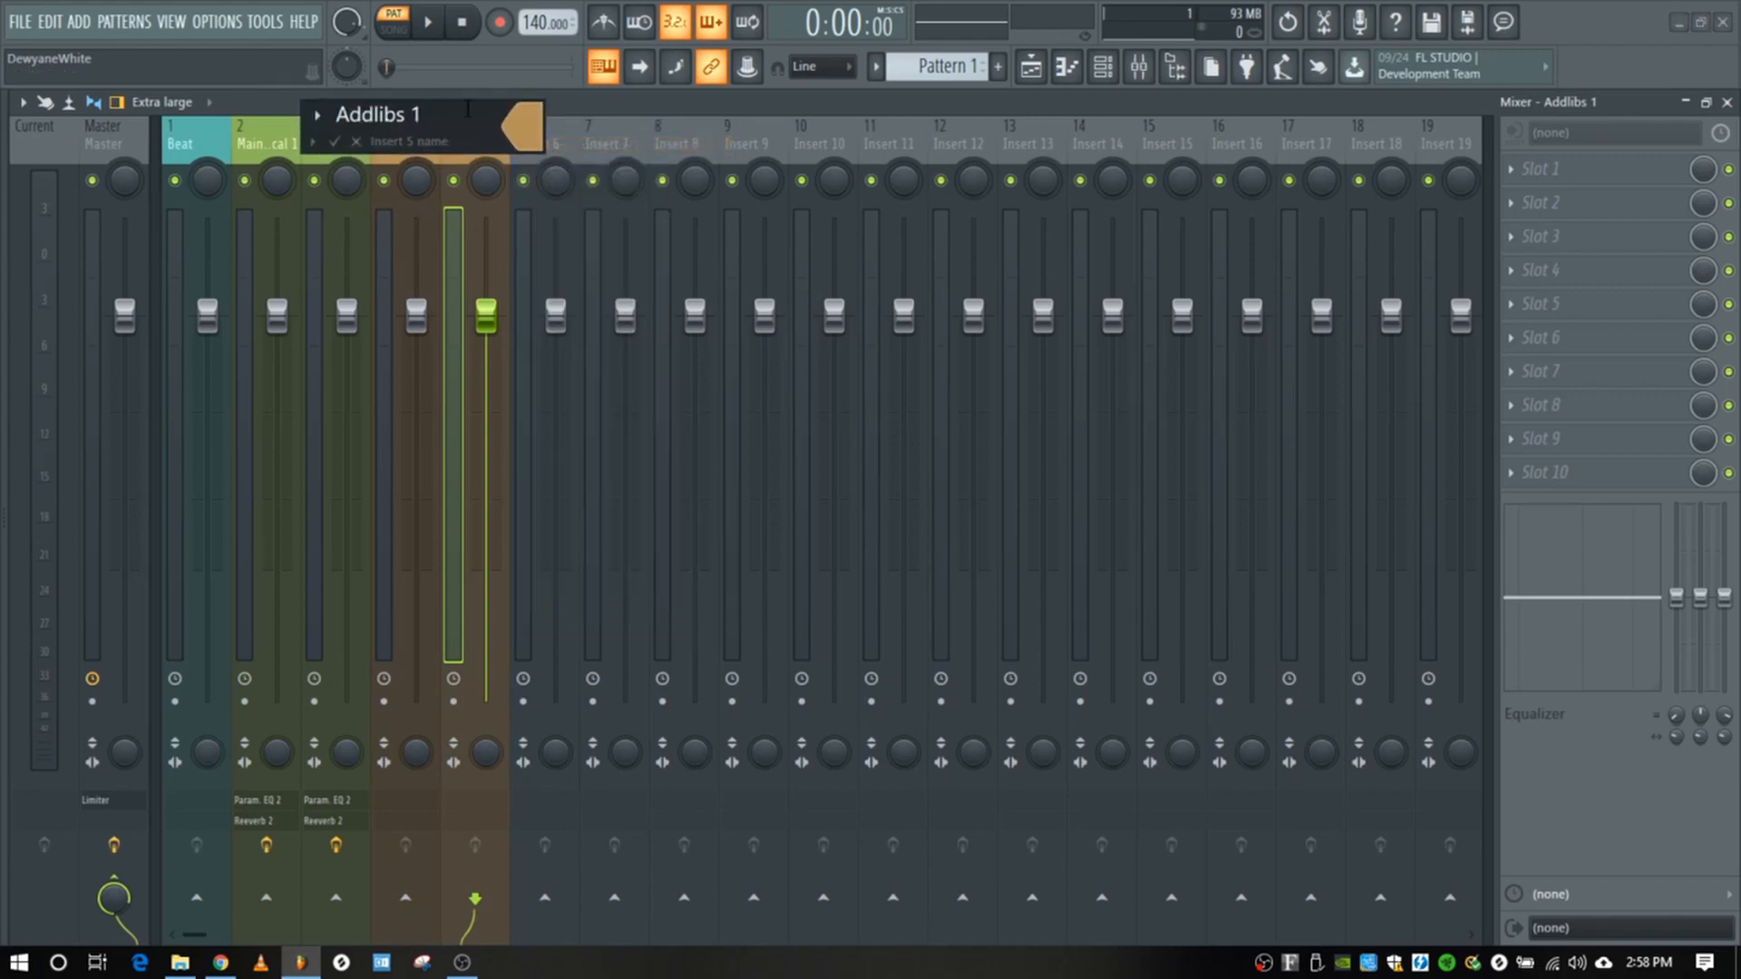
{"action": "key", "text": "BackSpace"}
{"action": "type", "text": "2"}
{"action": "key", "text": "Return"}
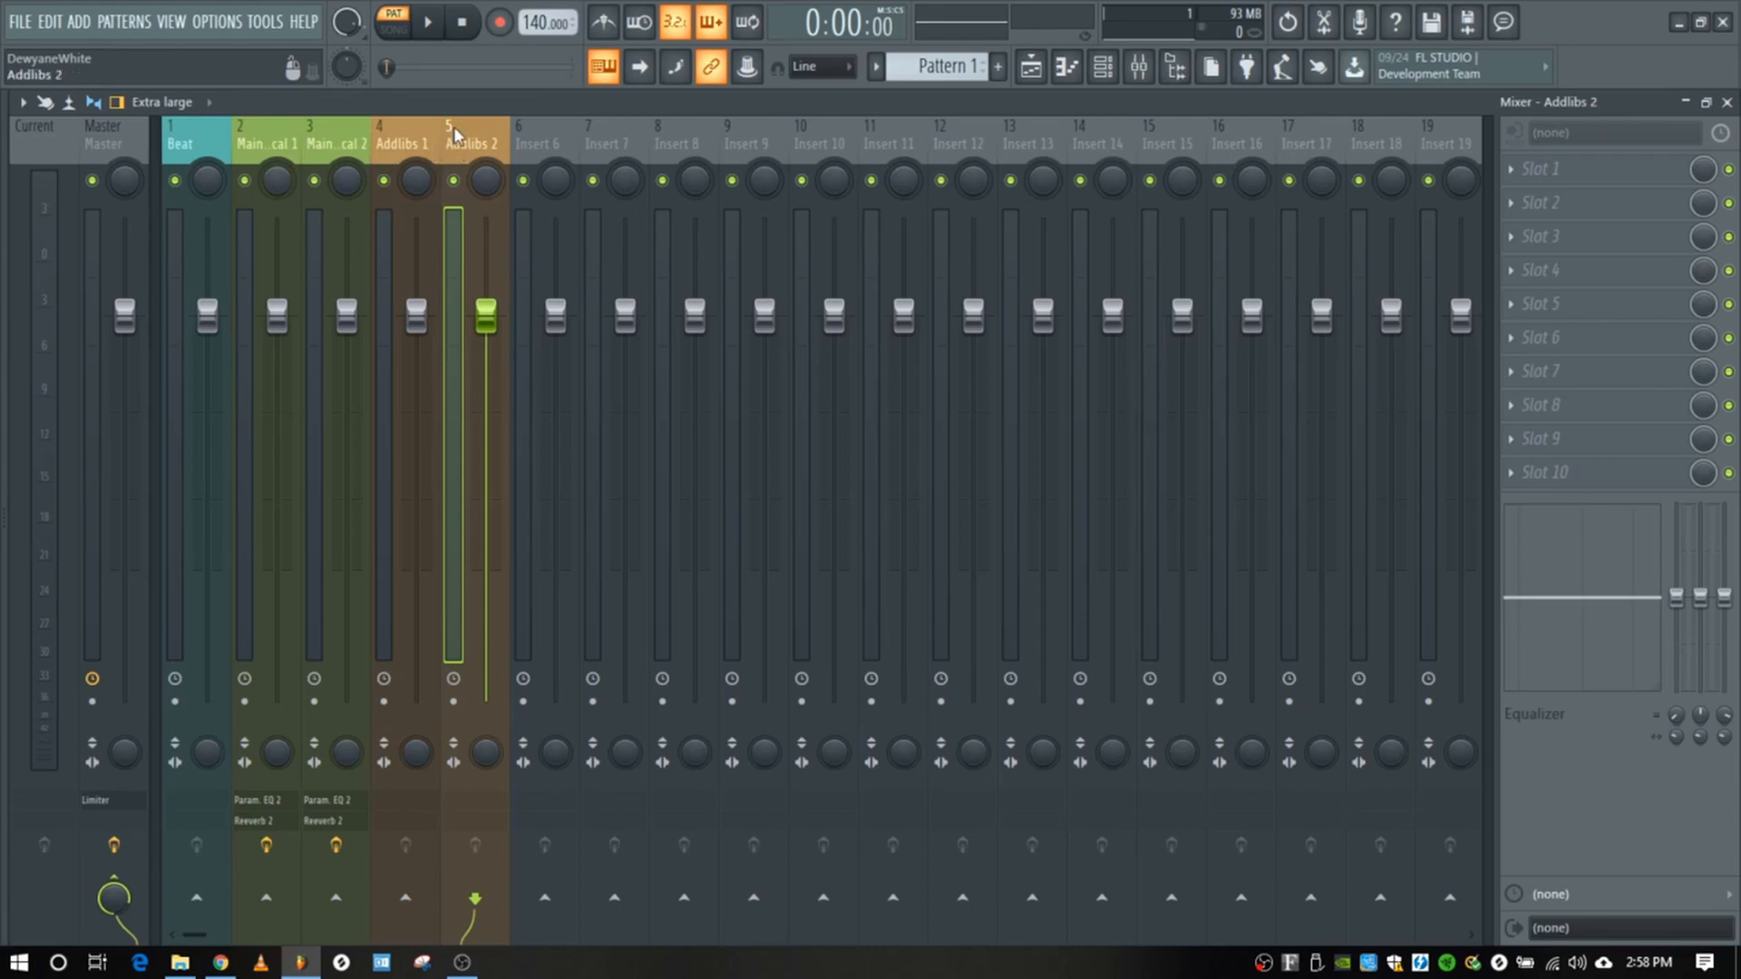
Step: Name mixer insert 6 "Chorus 1" and give it a red colour
{"action": "left_click", "coordinate": [538, 150]}
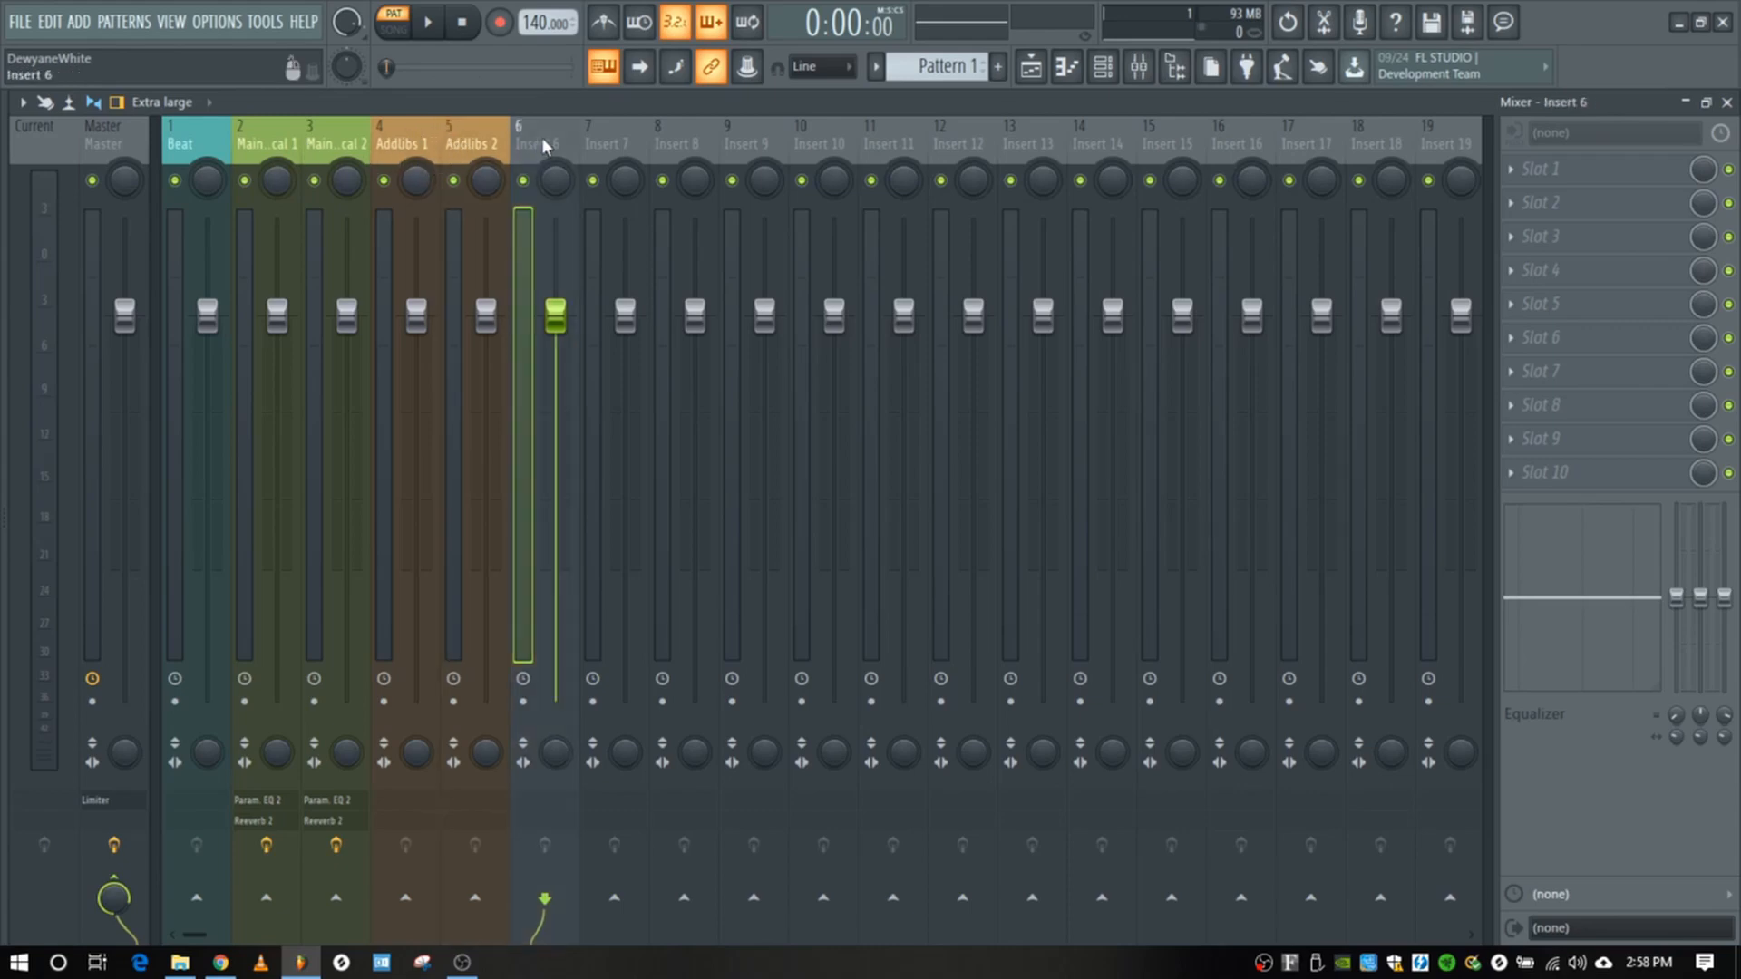
{"action": "right_click", "coordinate": [544, 147]}
{"action": "left_click", "coordinate": [617, 138]}
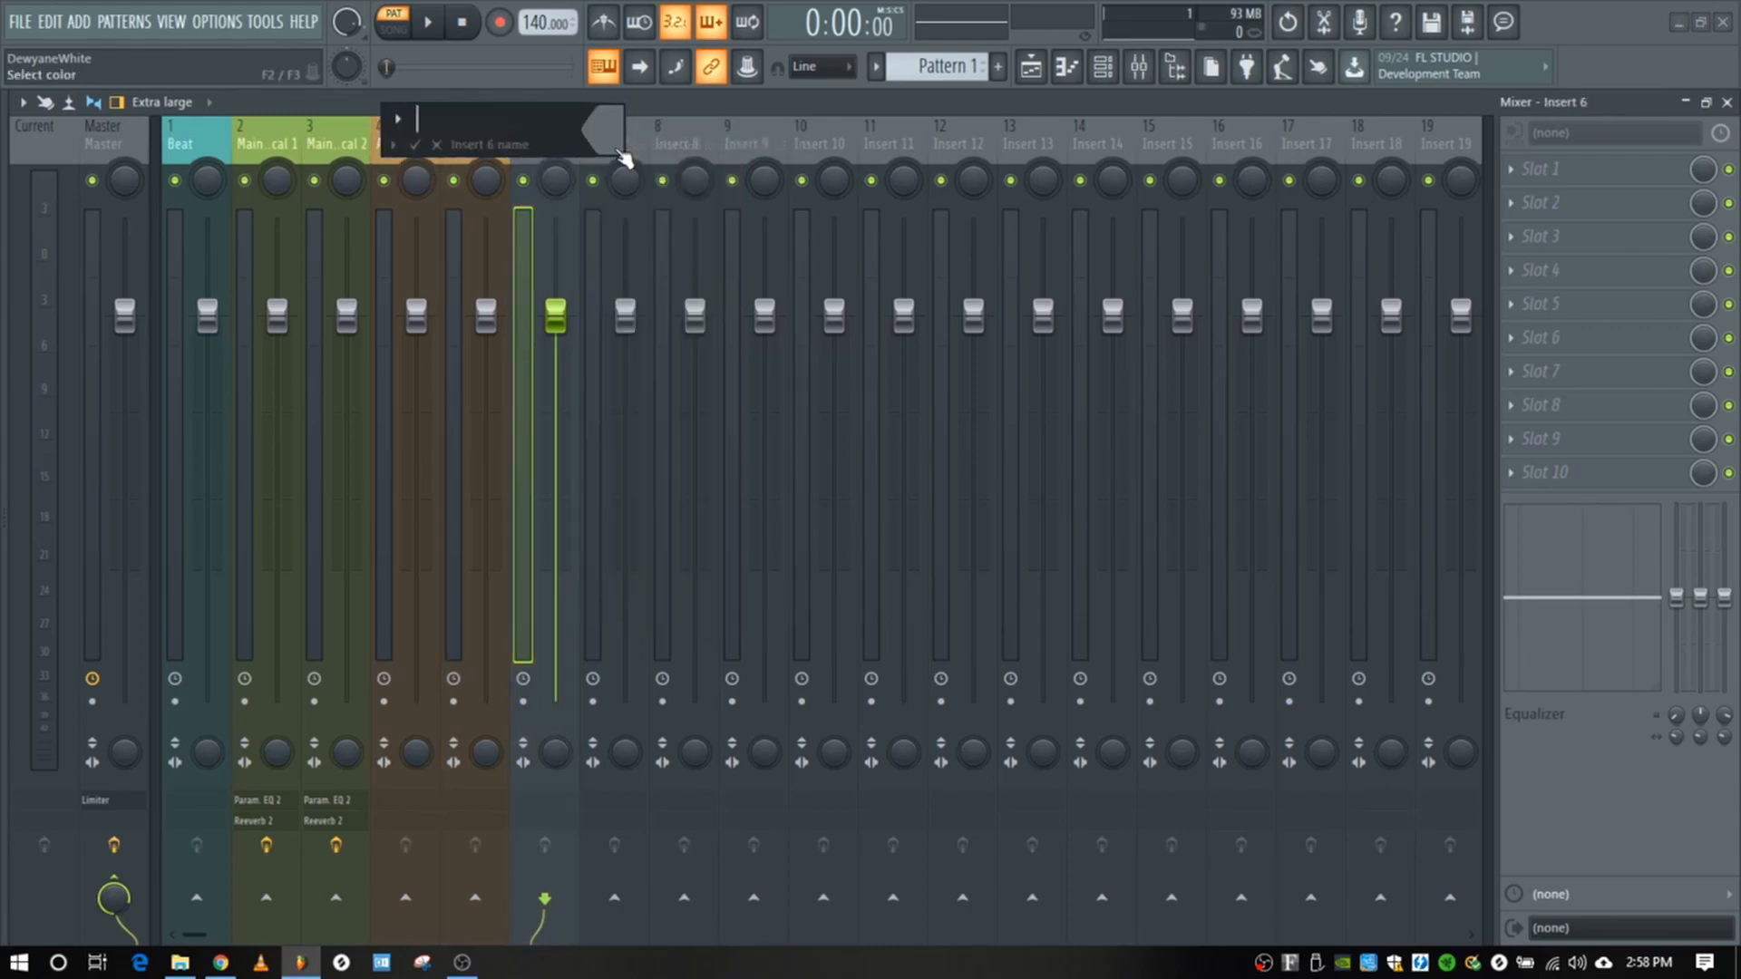
{"action": "type", "text": "Chorus 1"}
{"action": "key", "text": "Return"}
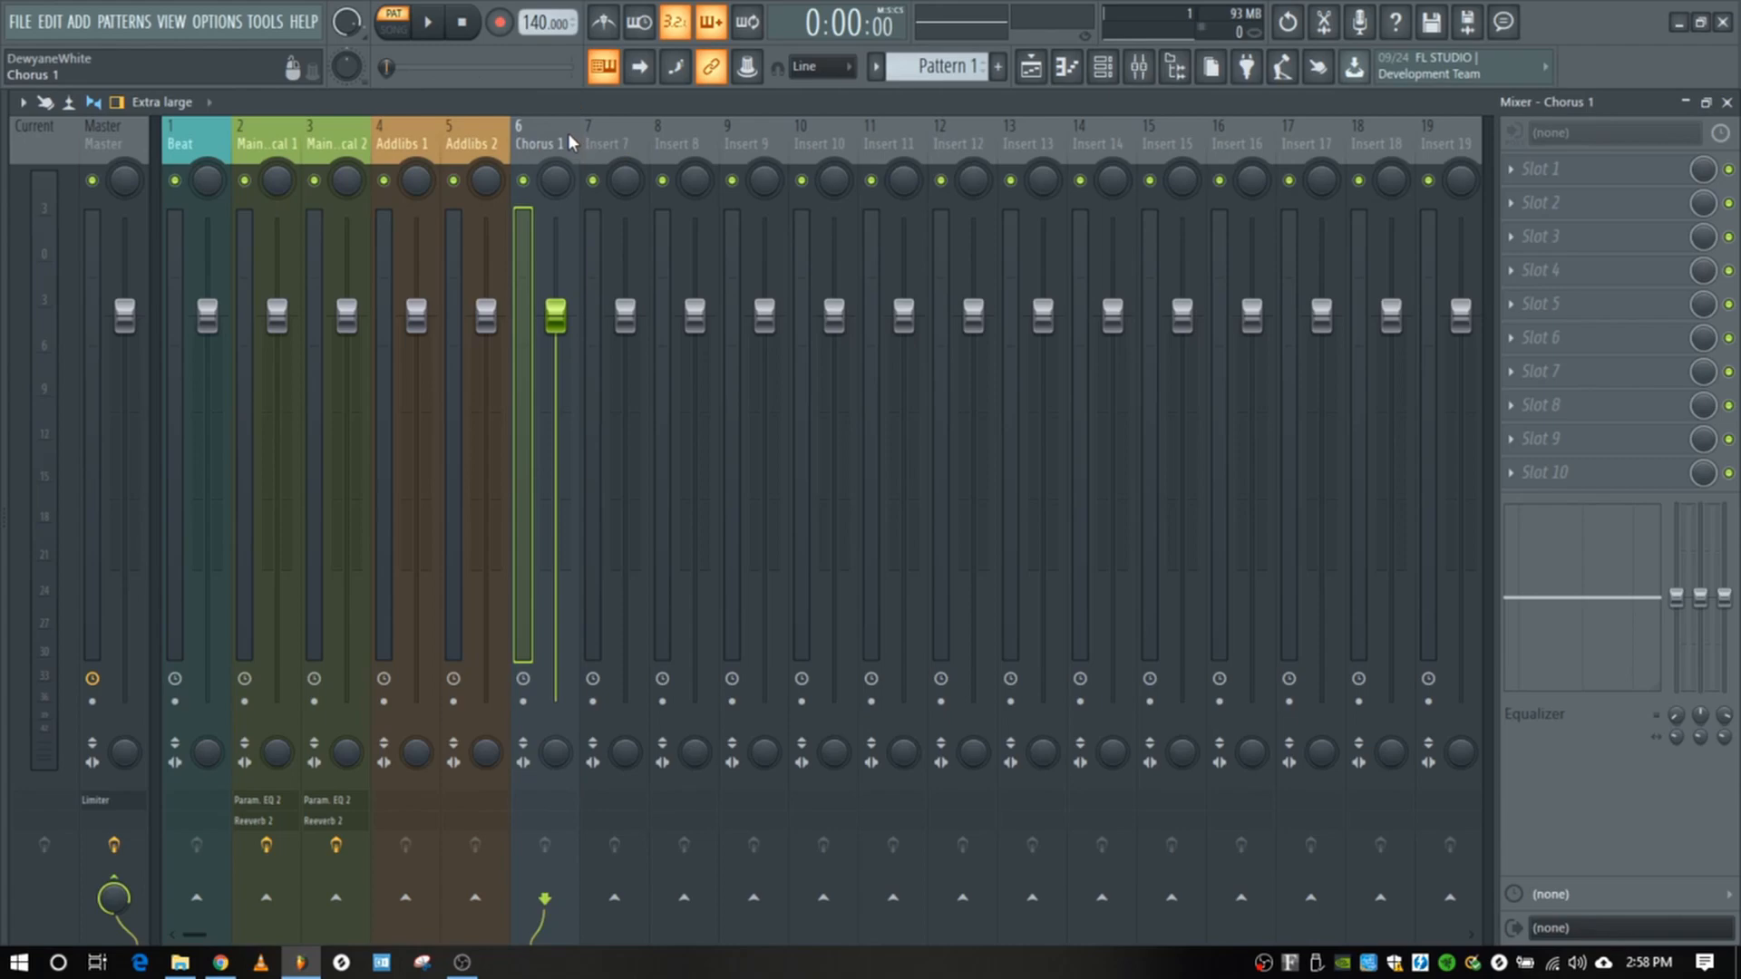
{"action": "right_click", "coordinate": [571, 143]}
{"action": "left_click", "coordinate": [663, 168]}
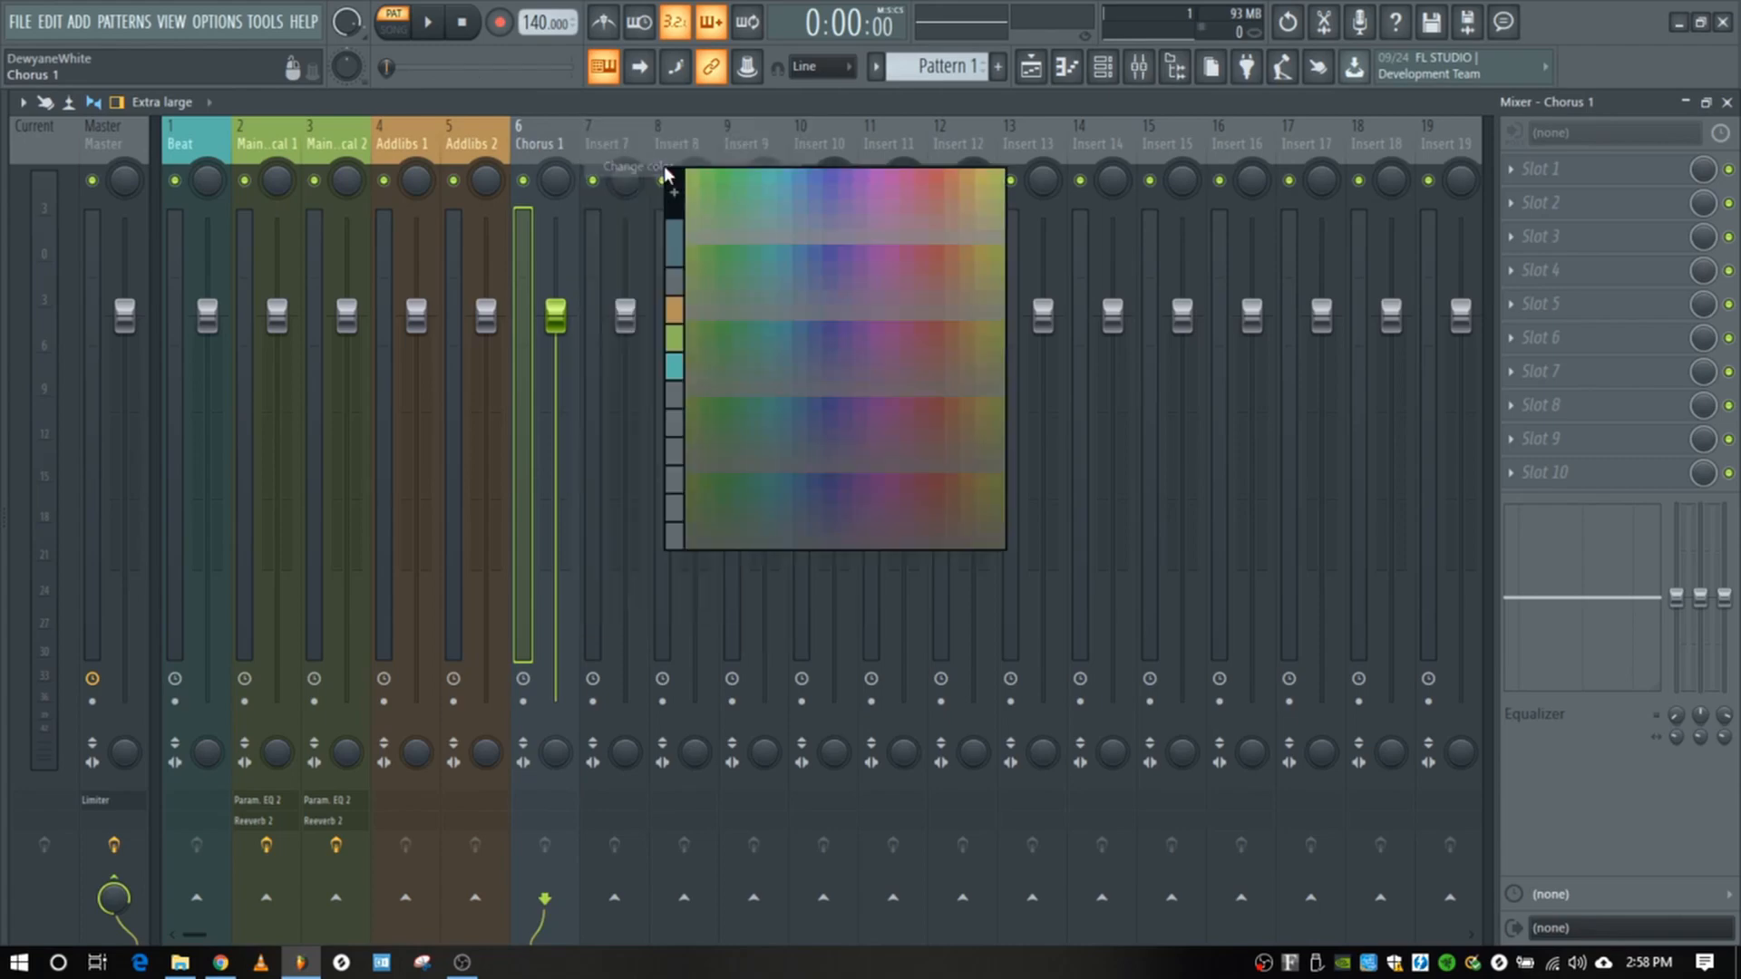
{"action": "left_click", "coordinate": [941, 181]}
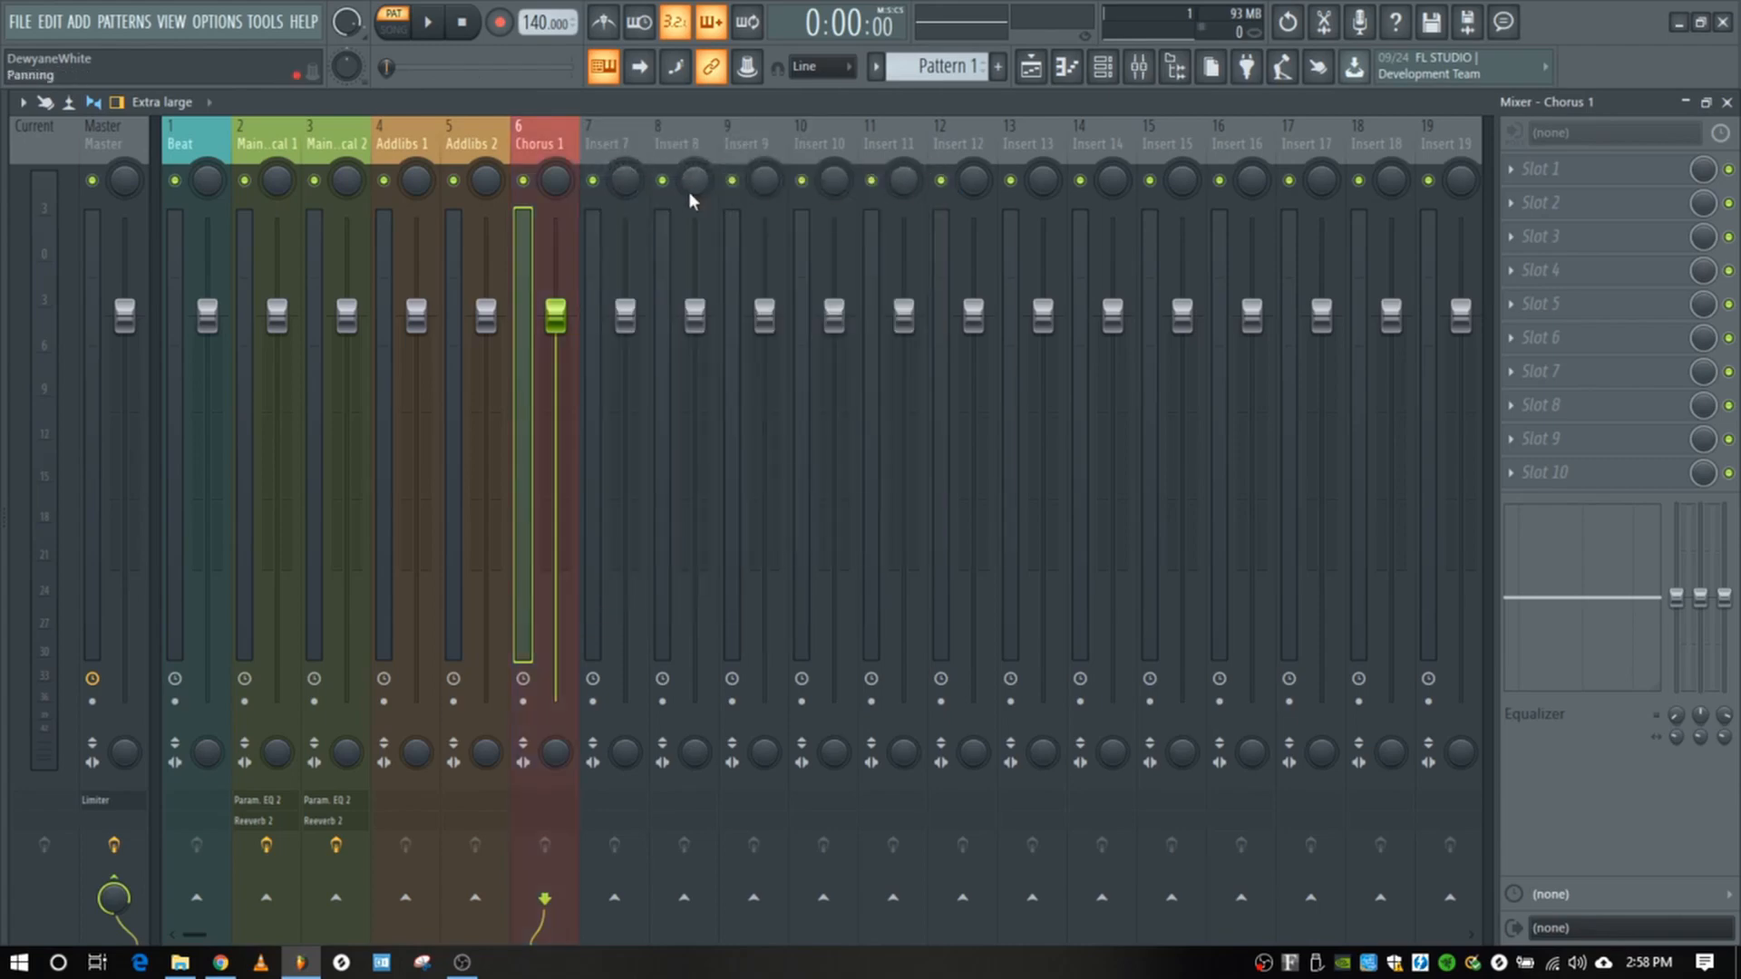
Step: Copy the Chorus 1 mixer track state onto insert 7 and rename the copy "Chorus 2"
{"action": "right_click", "coordinate": [568, 145]}
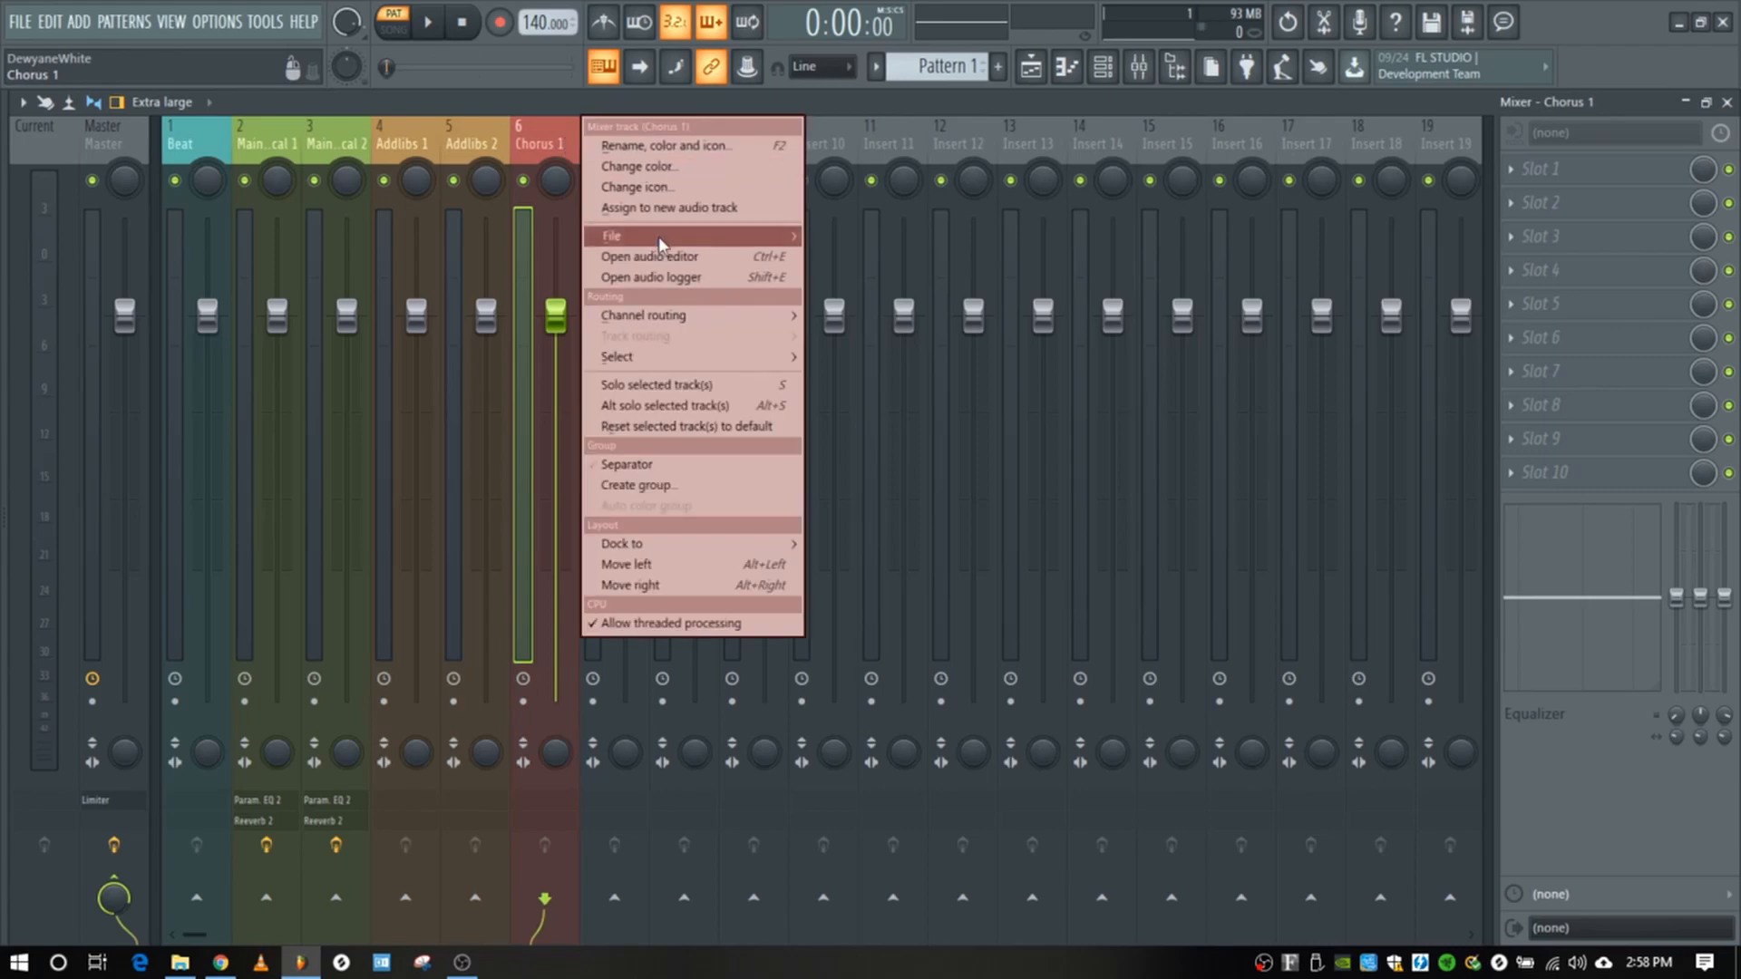
{"action": "mouse_move", "coordinate": [660, 241]}
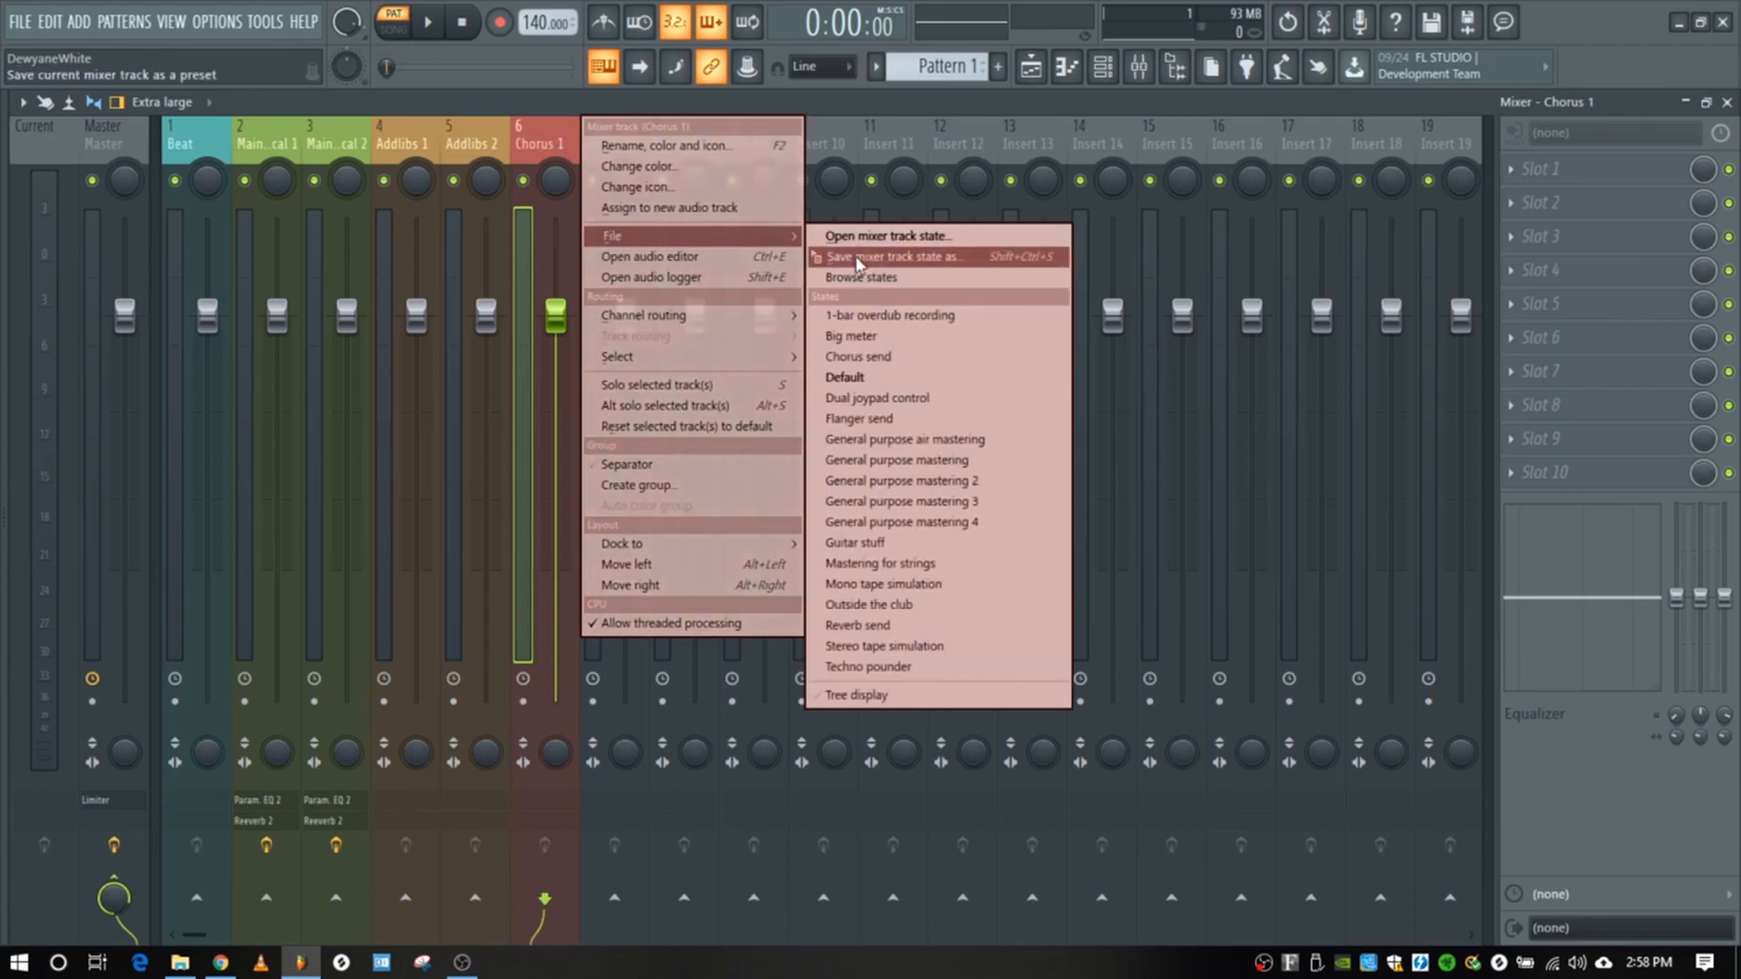
{"action": "left_click_drag", "start_coordinate": [857, 258], "coordinate": [613, 134]}
{"action": "right_click", "coordinate": [613, 134]}
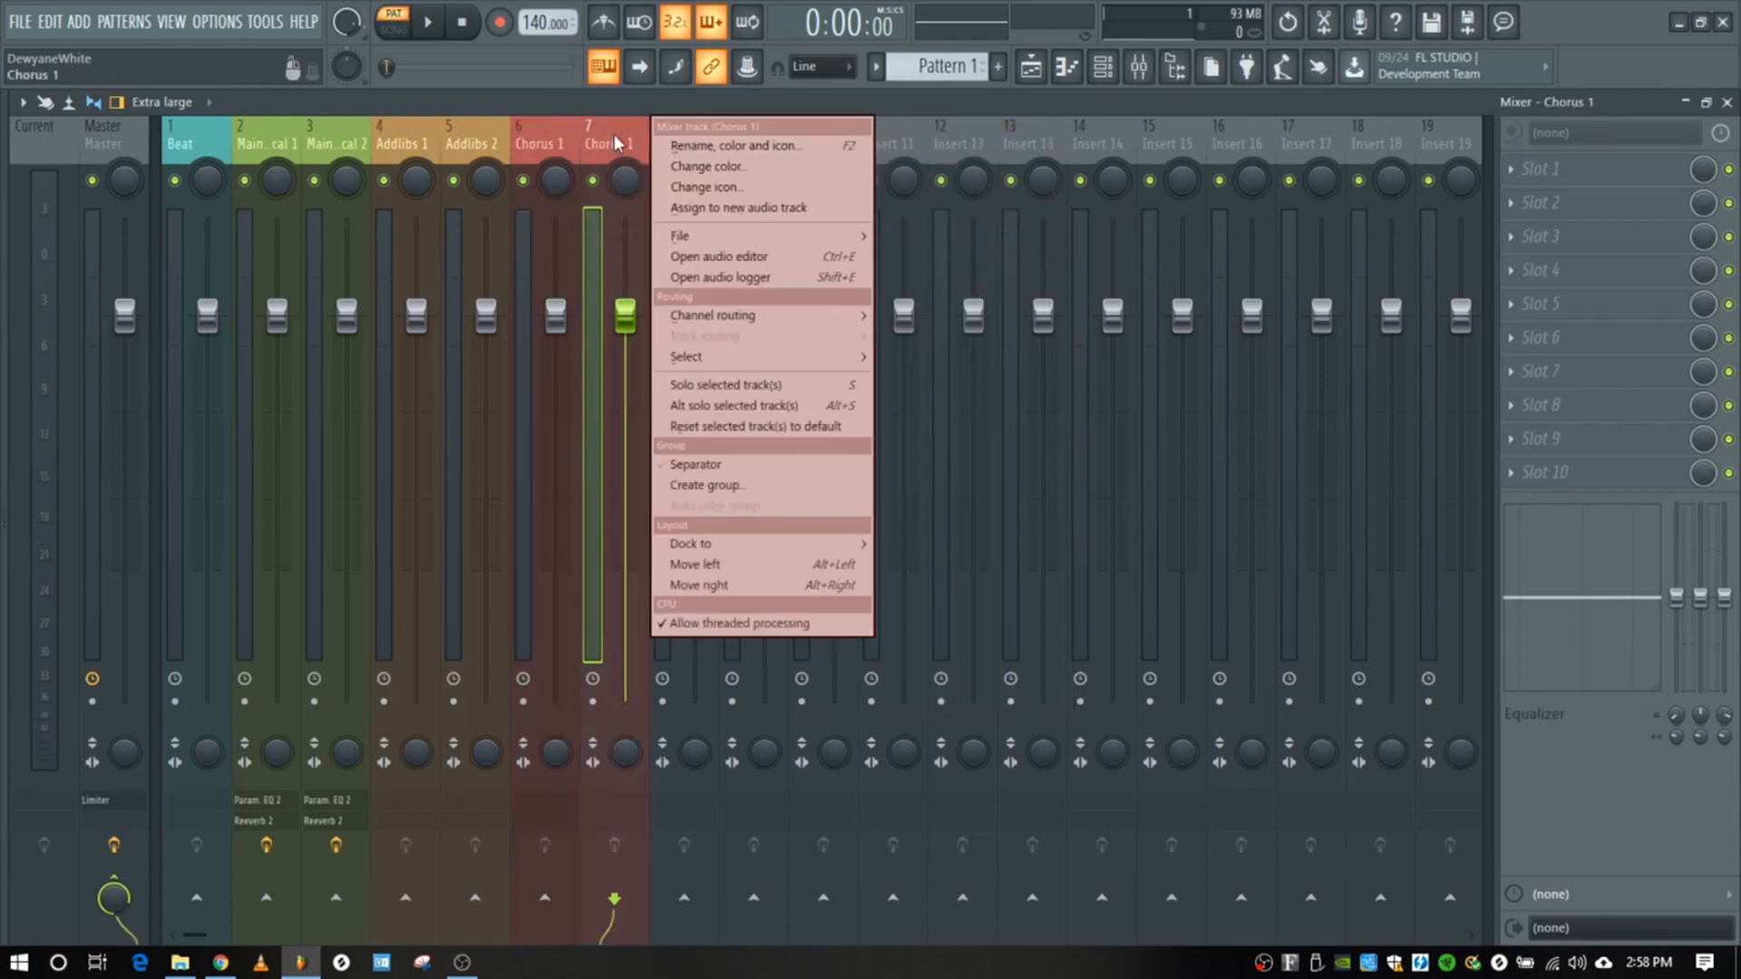
{"action": "left_click", "coordinate": [699, 147]}
{"action": "left_click", "coordinate": [615, 126]}
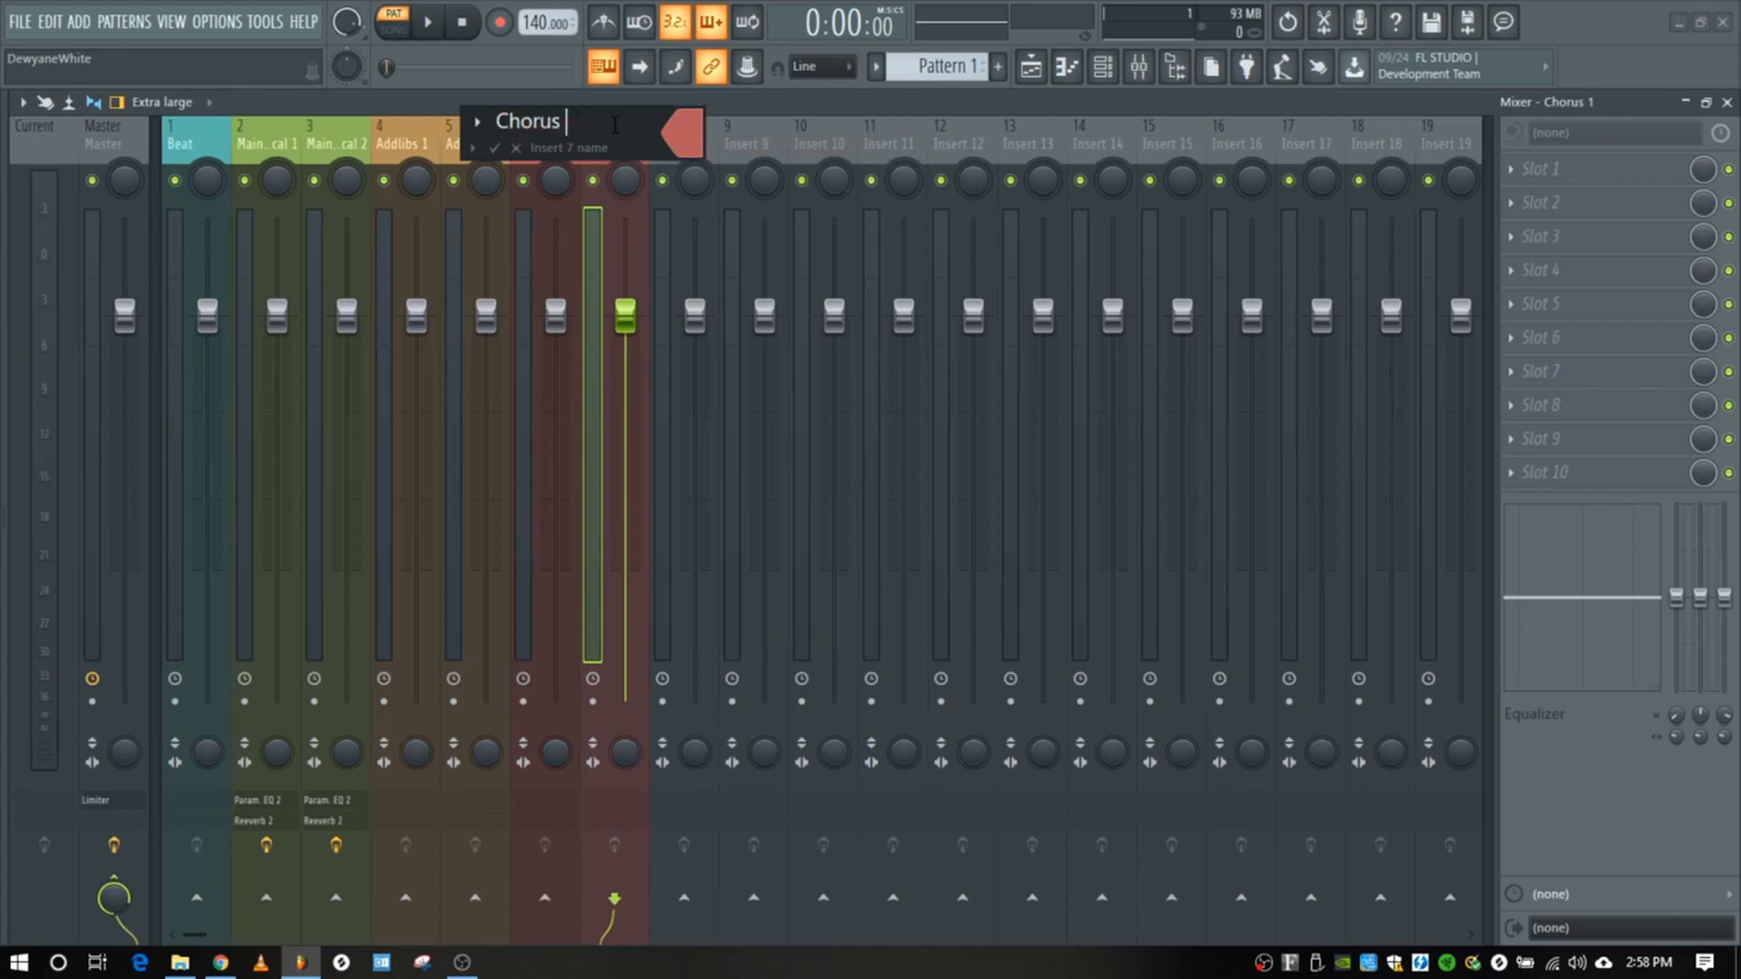
{"action": "type", "text": "2"}
{"action": "key", "text": "Return"}
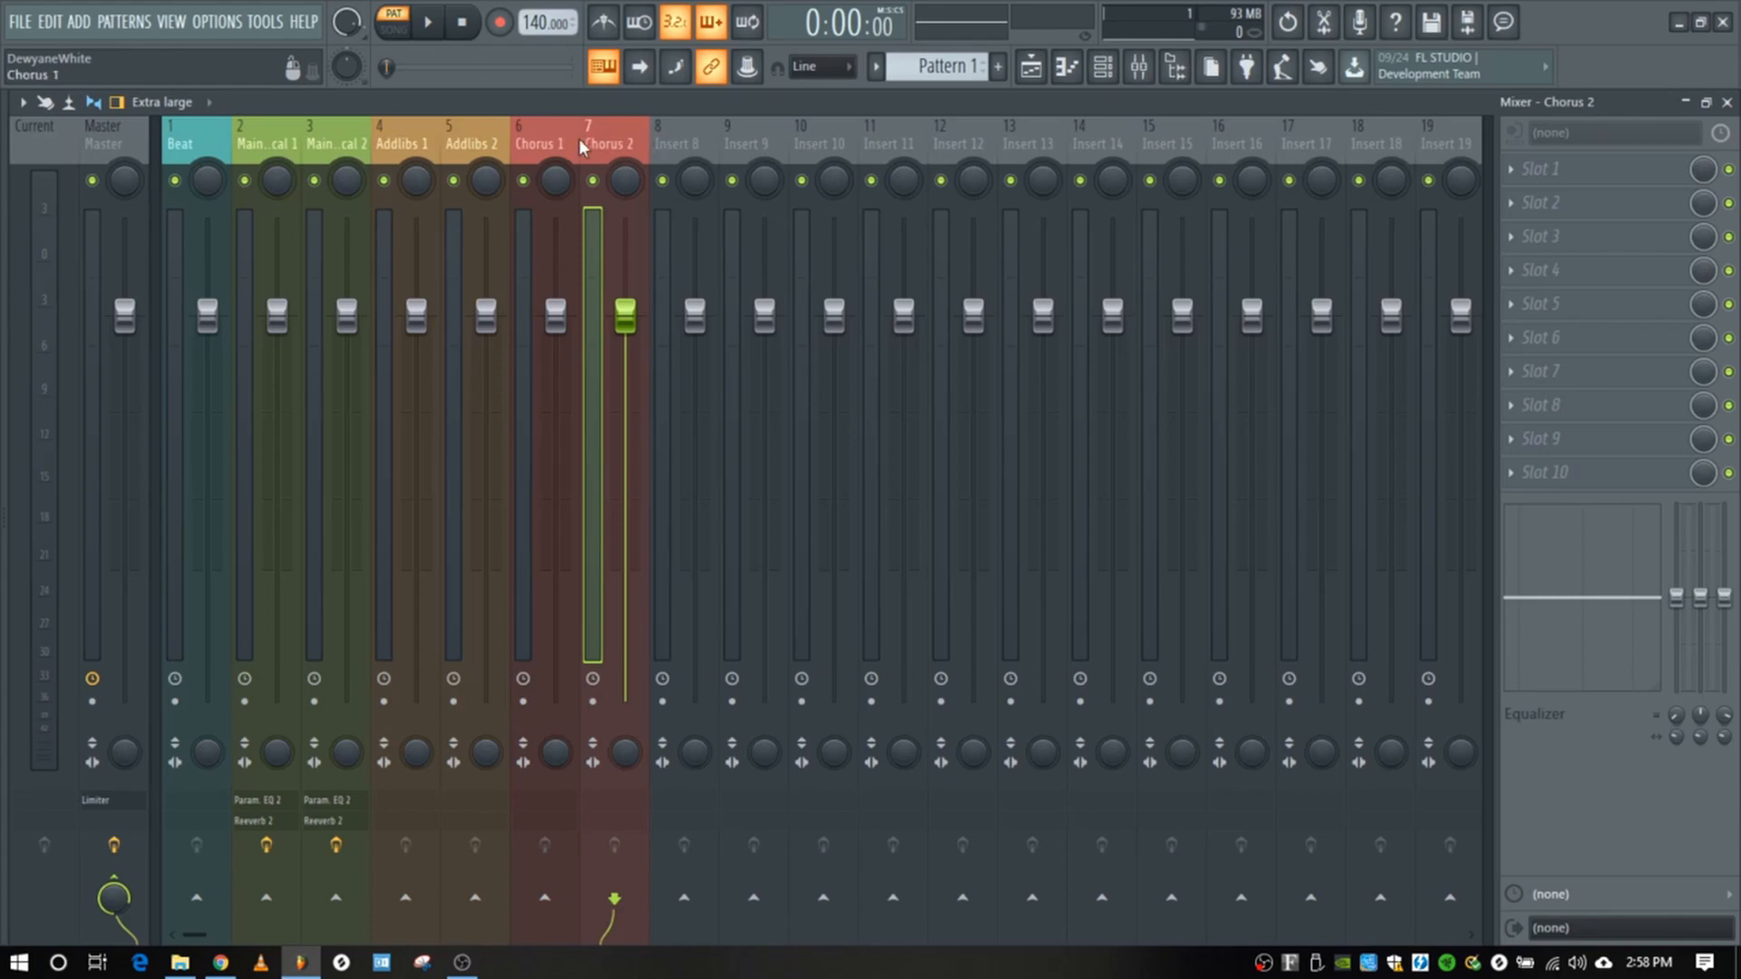
{"action": "left_click", "coordinate": [202, 149]}
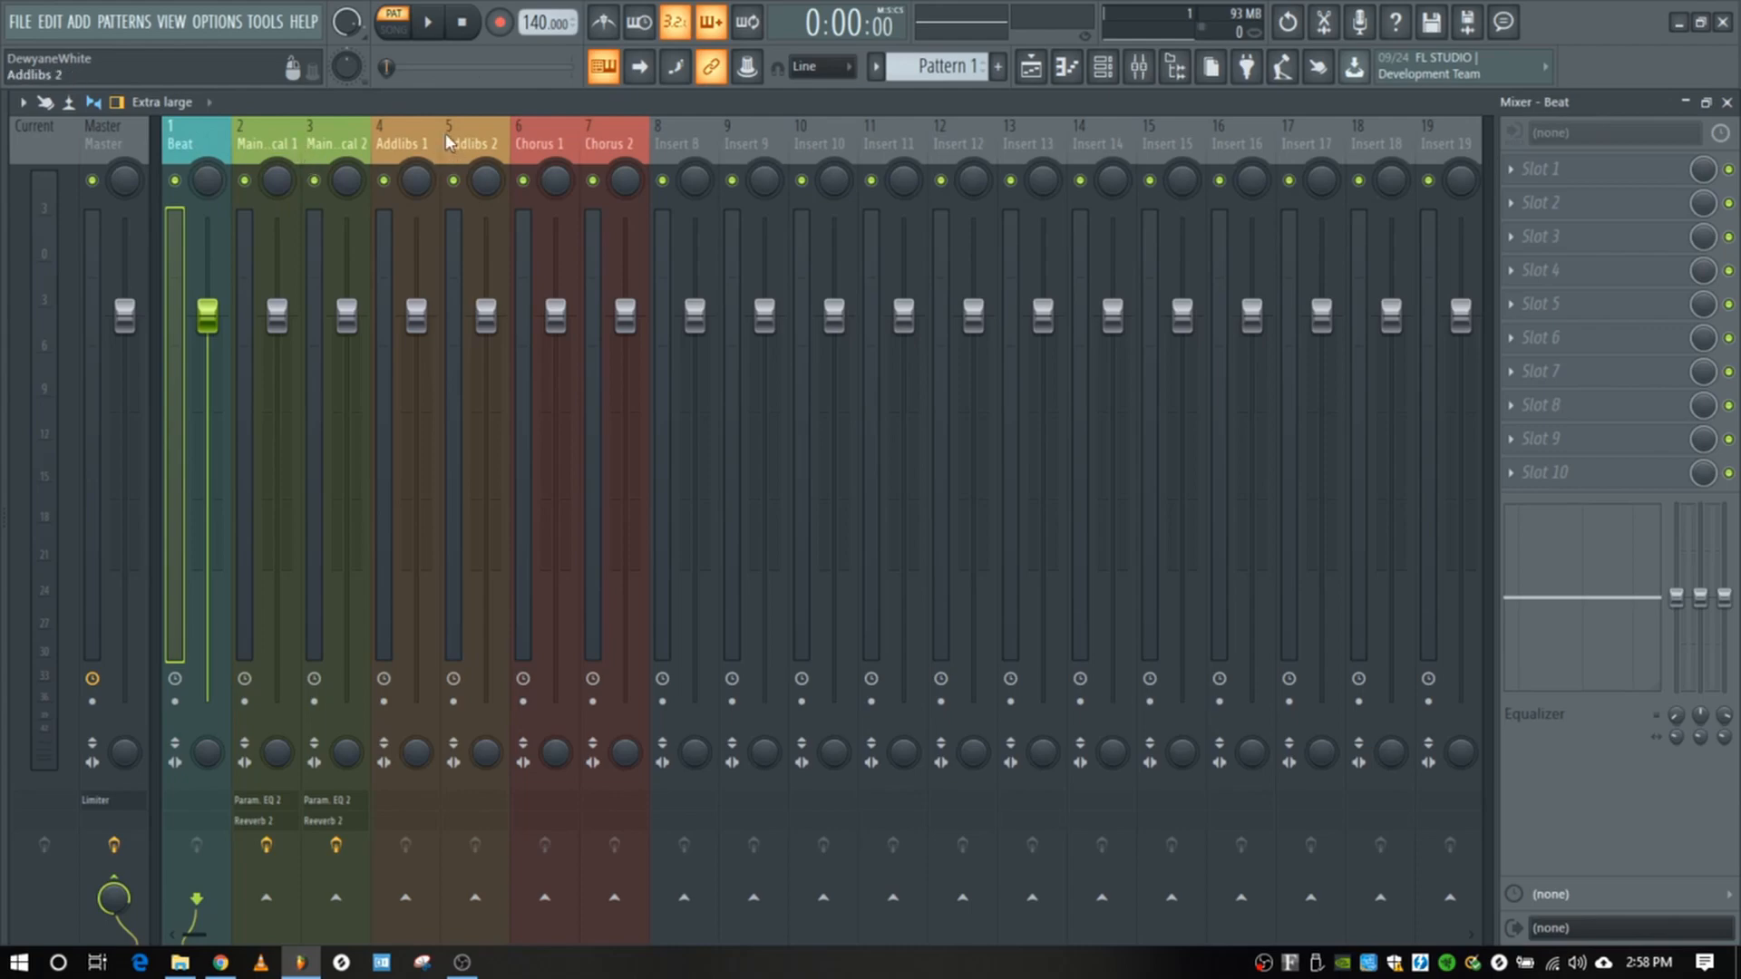
{"action": "left_click", "coordinate": [667, 136]}
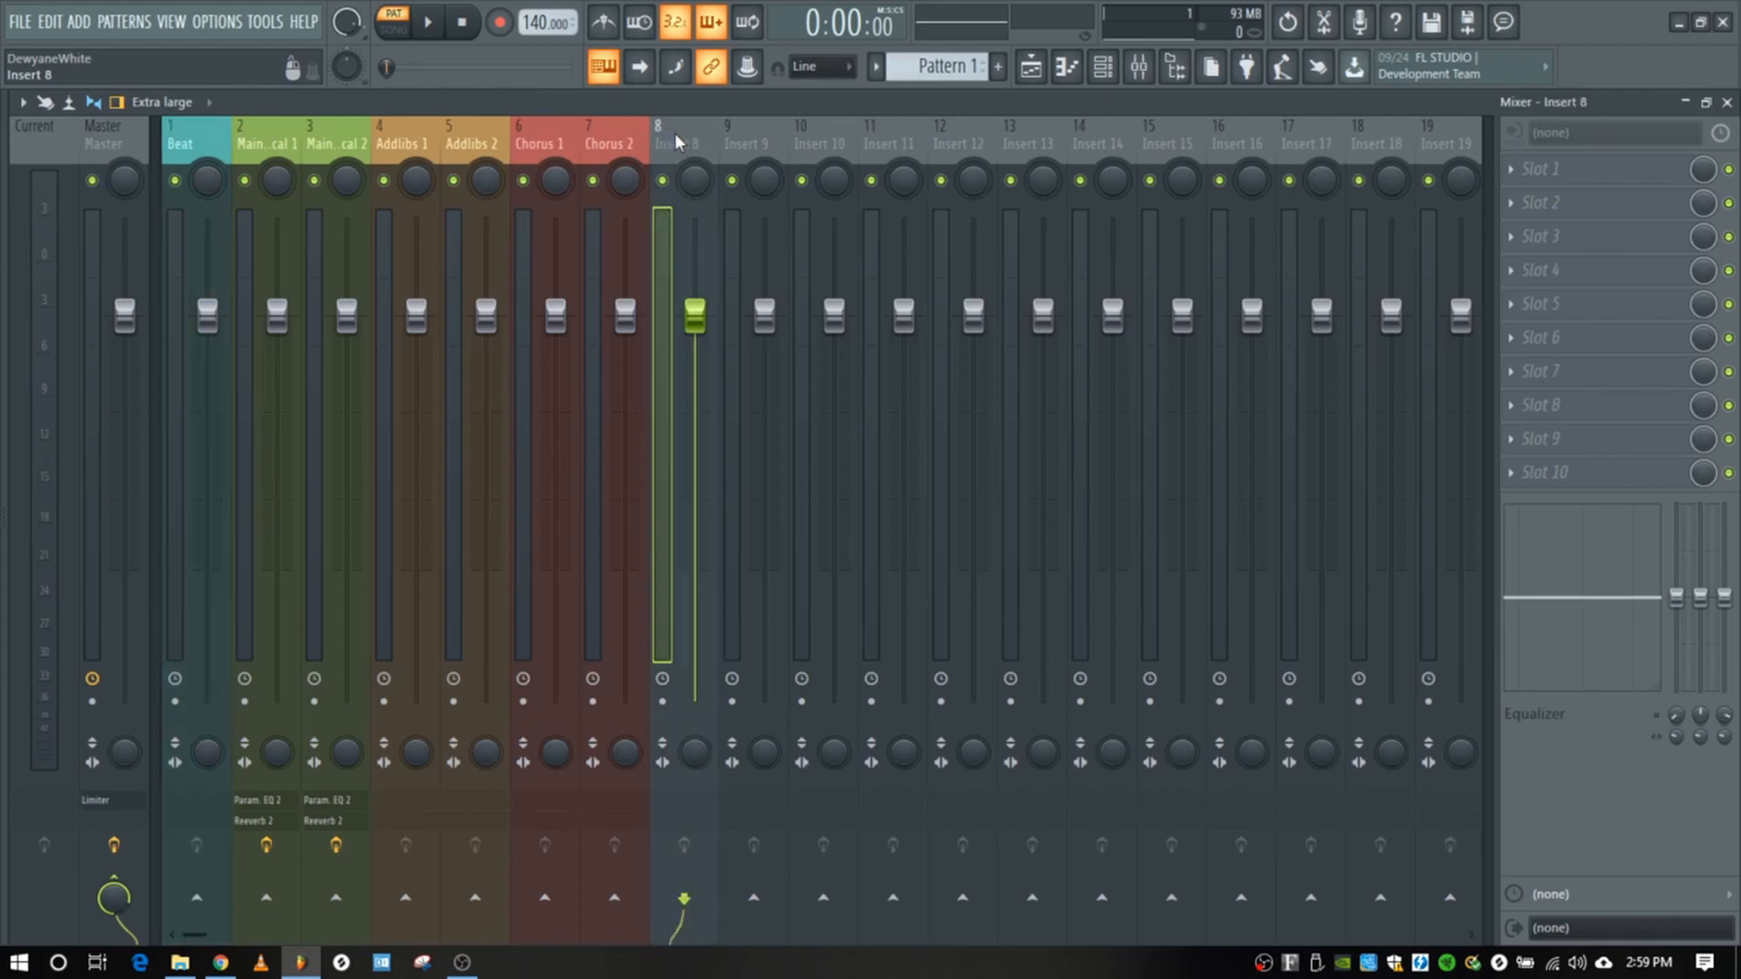
{"action": "right_click", "coordinate": [676, 138]}
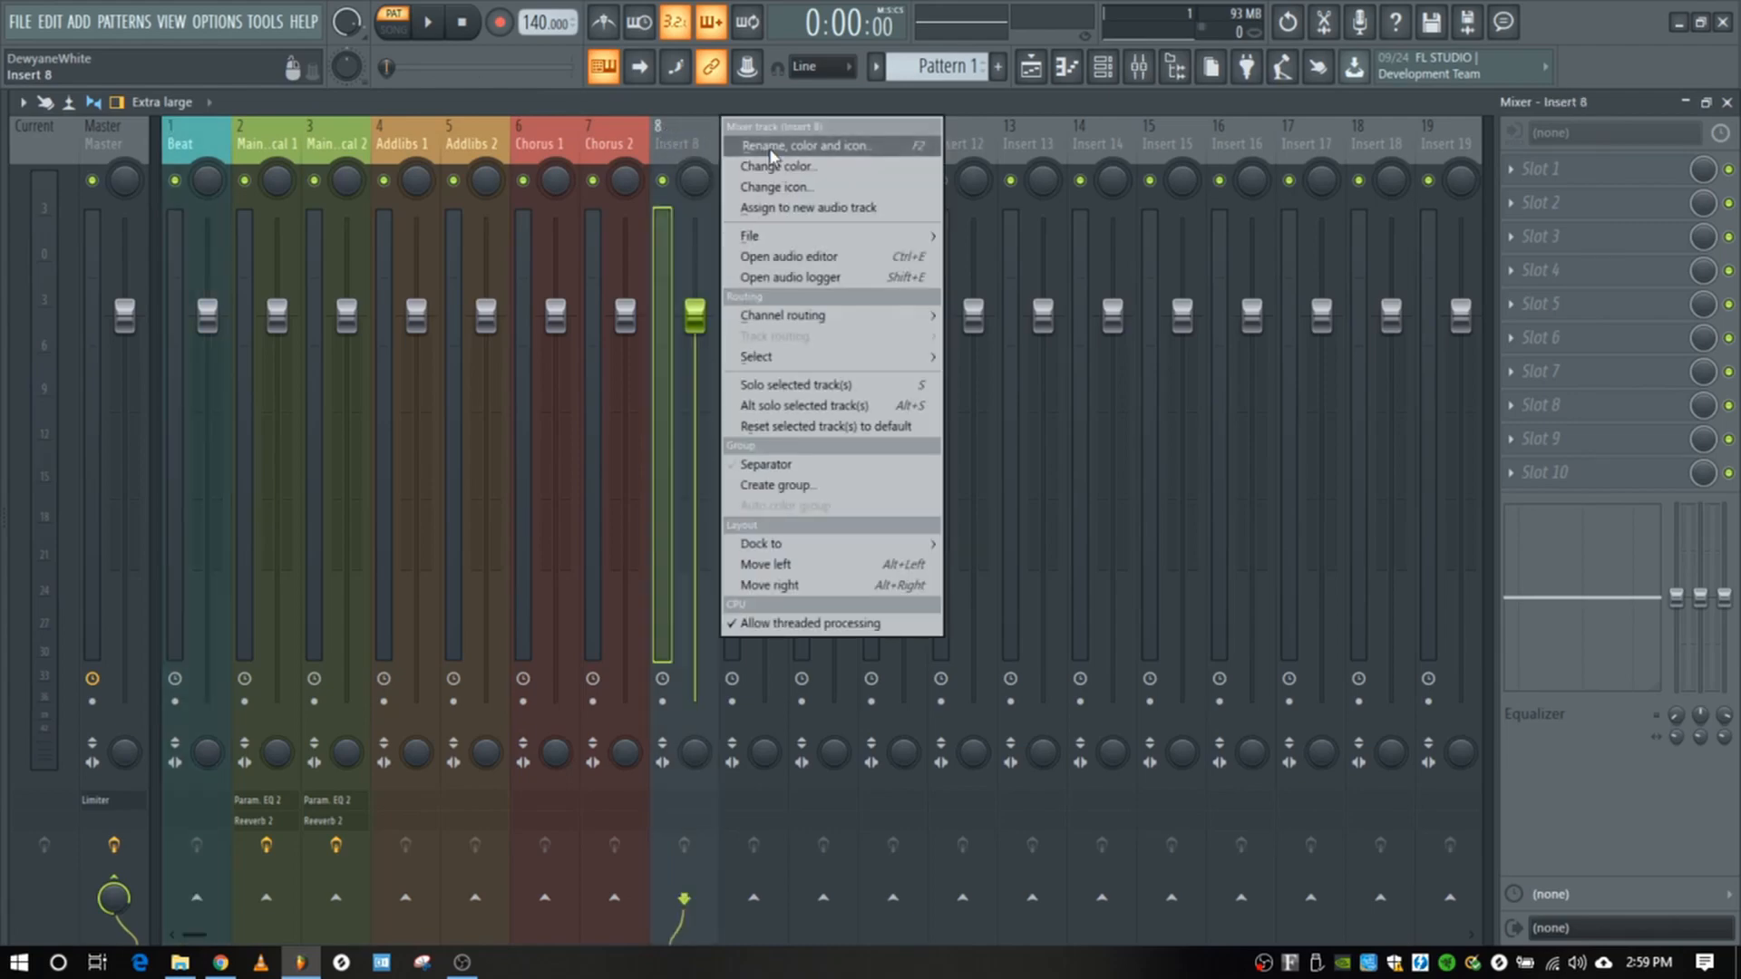
{"action": "left_click", "coordinate": [724, 106]}
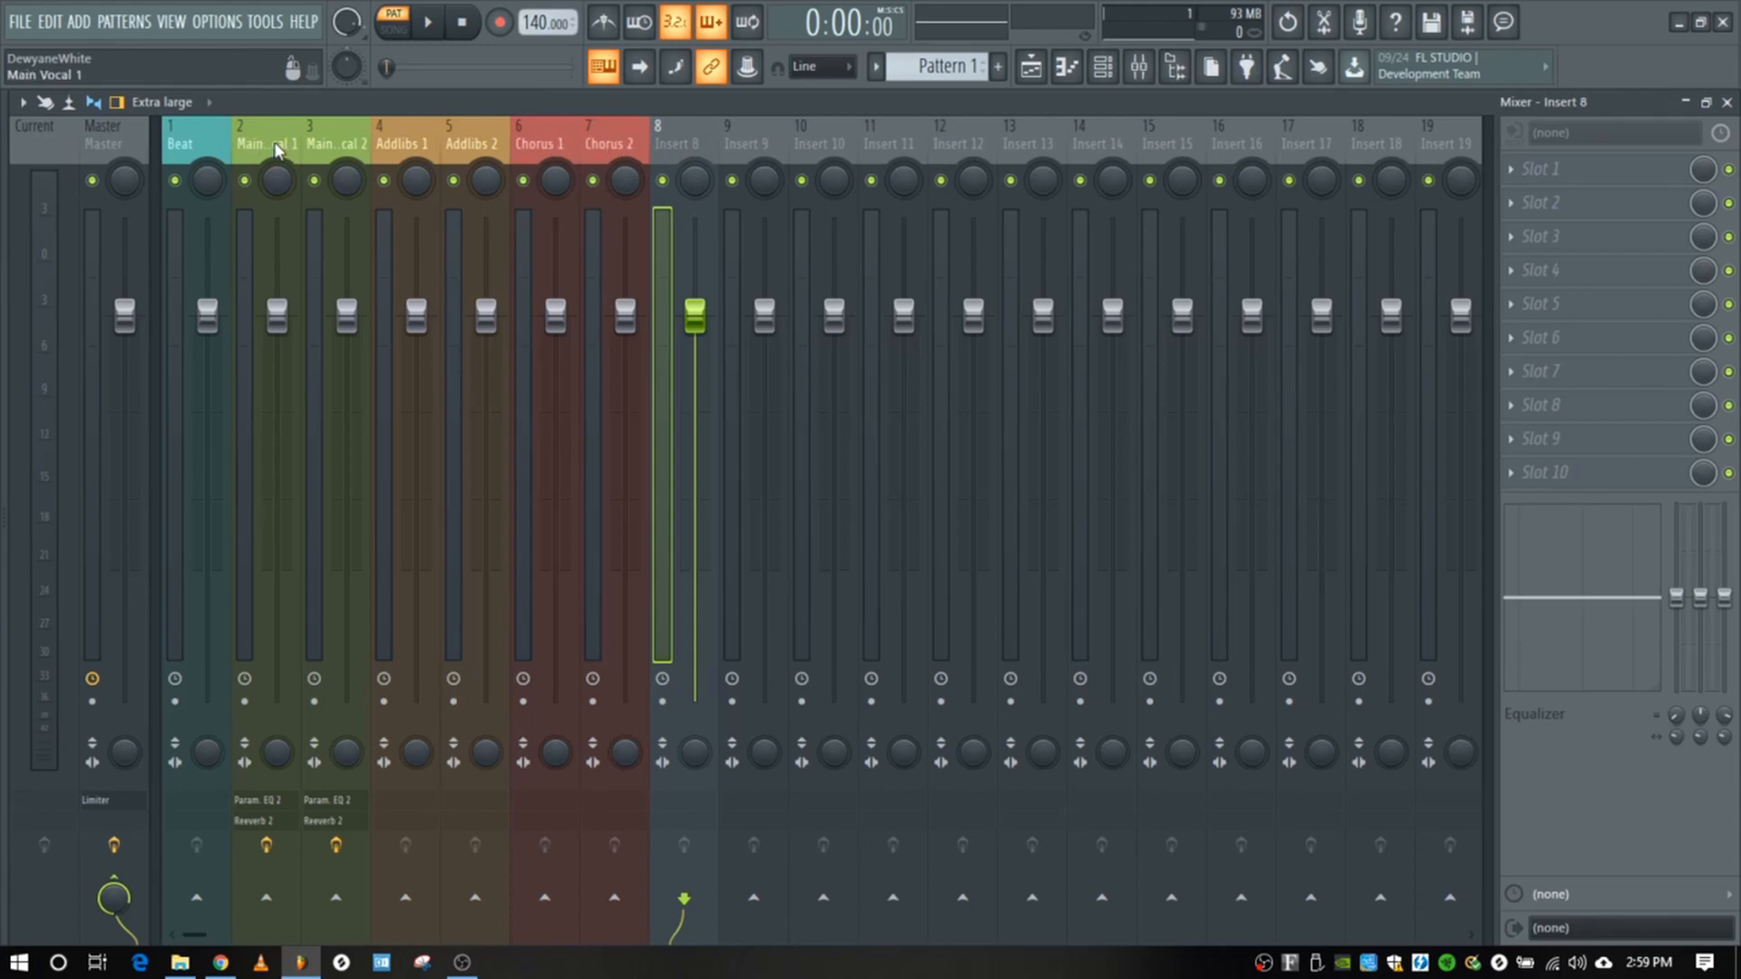
Step: Name mixer insert 8 "Mic Input" and give it a purple colour
{"action": "right_click", "coordinate": [668, 145]}
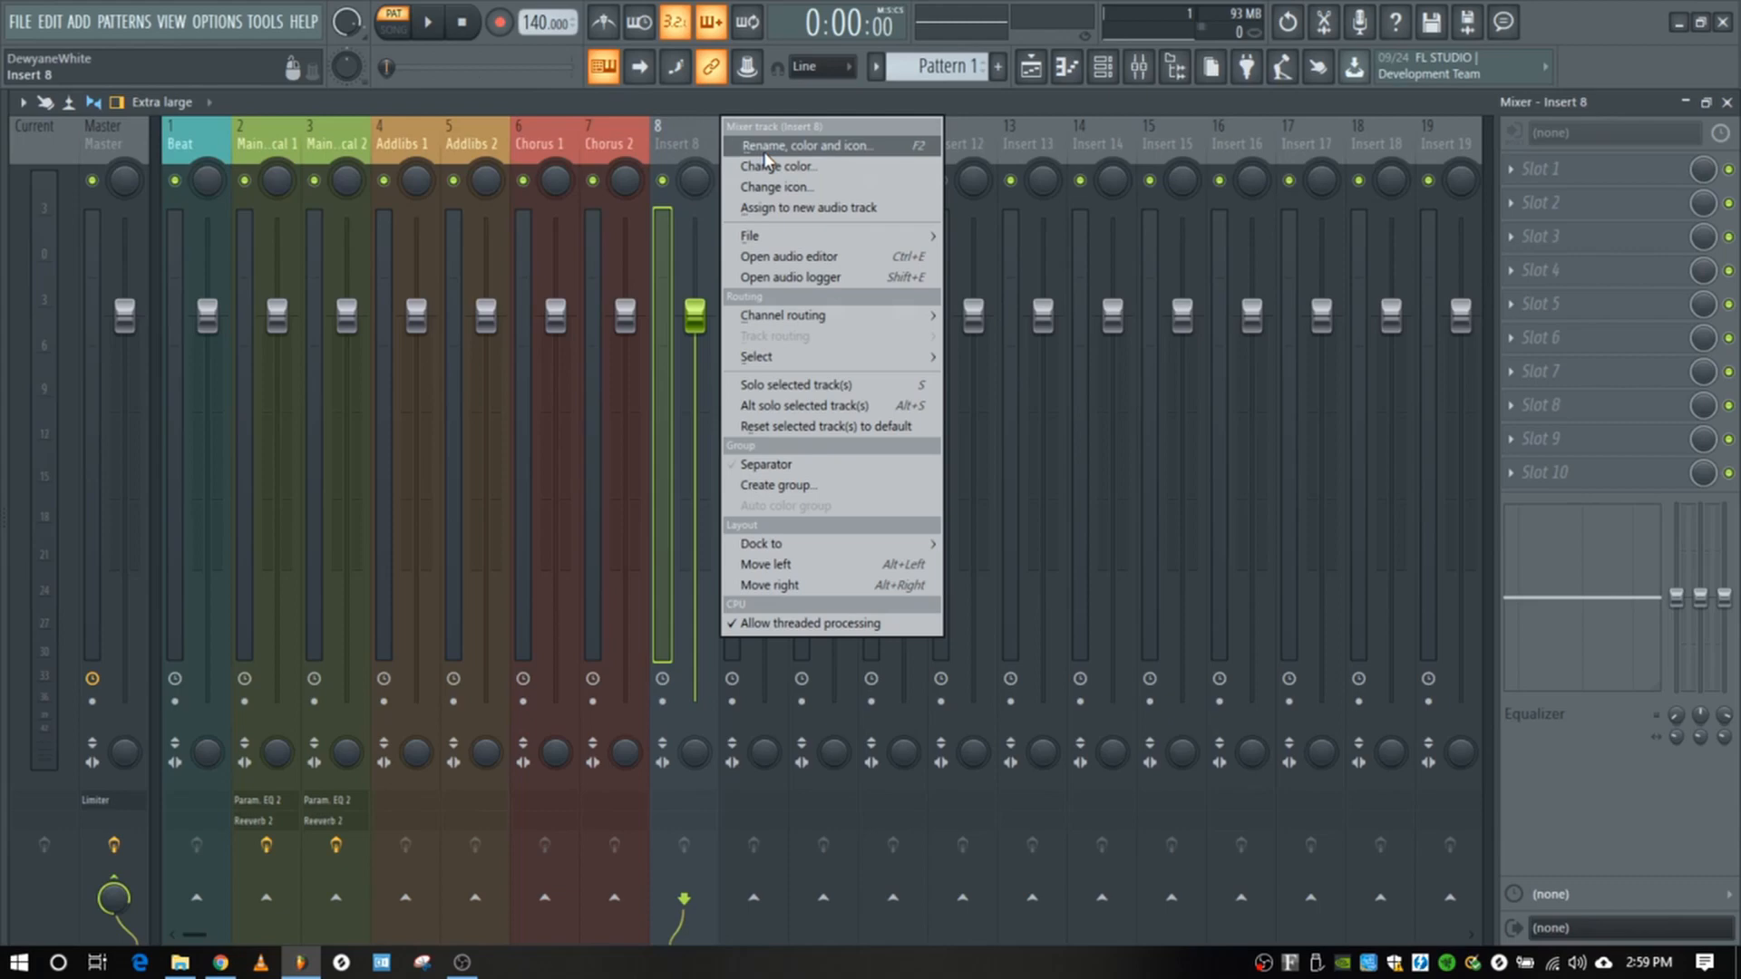
{"action": "left_click", "coordinate": [763, 151]}
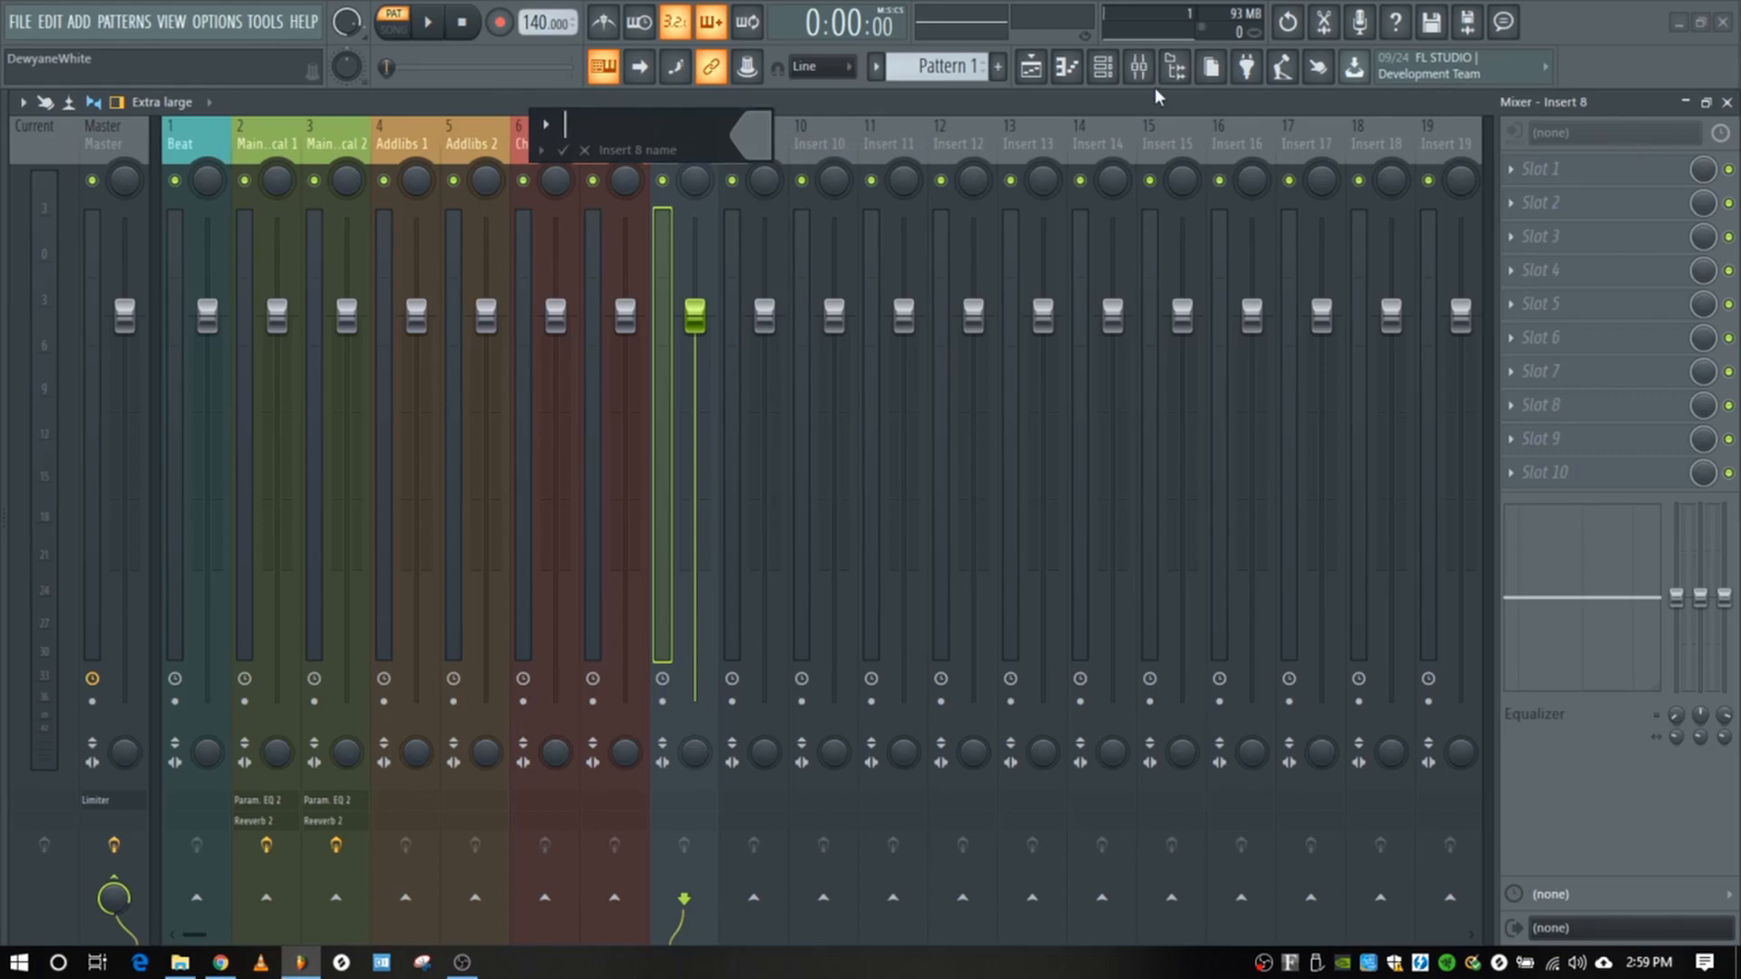
{"action": "type", "text": "Mic Input"}
{"action": "left_click", "coordinate": [744, 150]}
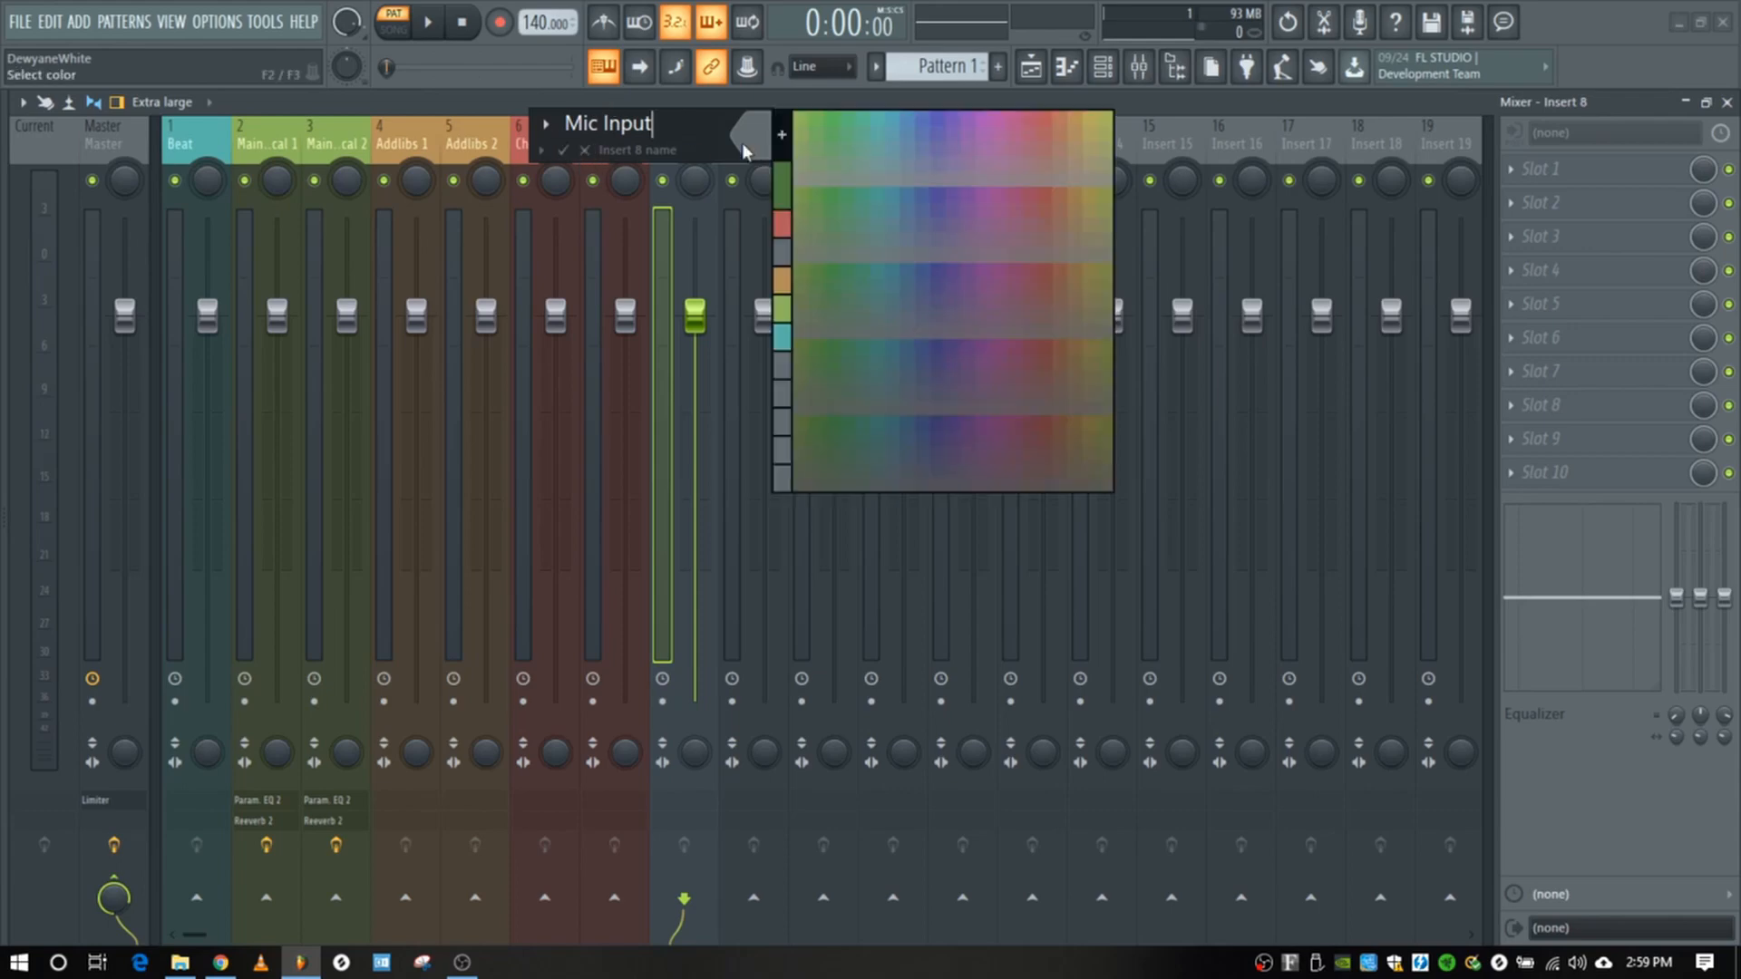
{"action": "left_click", "coordinate": [955, 117]}
{"action": "key", "text": "Return"}
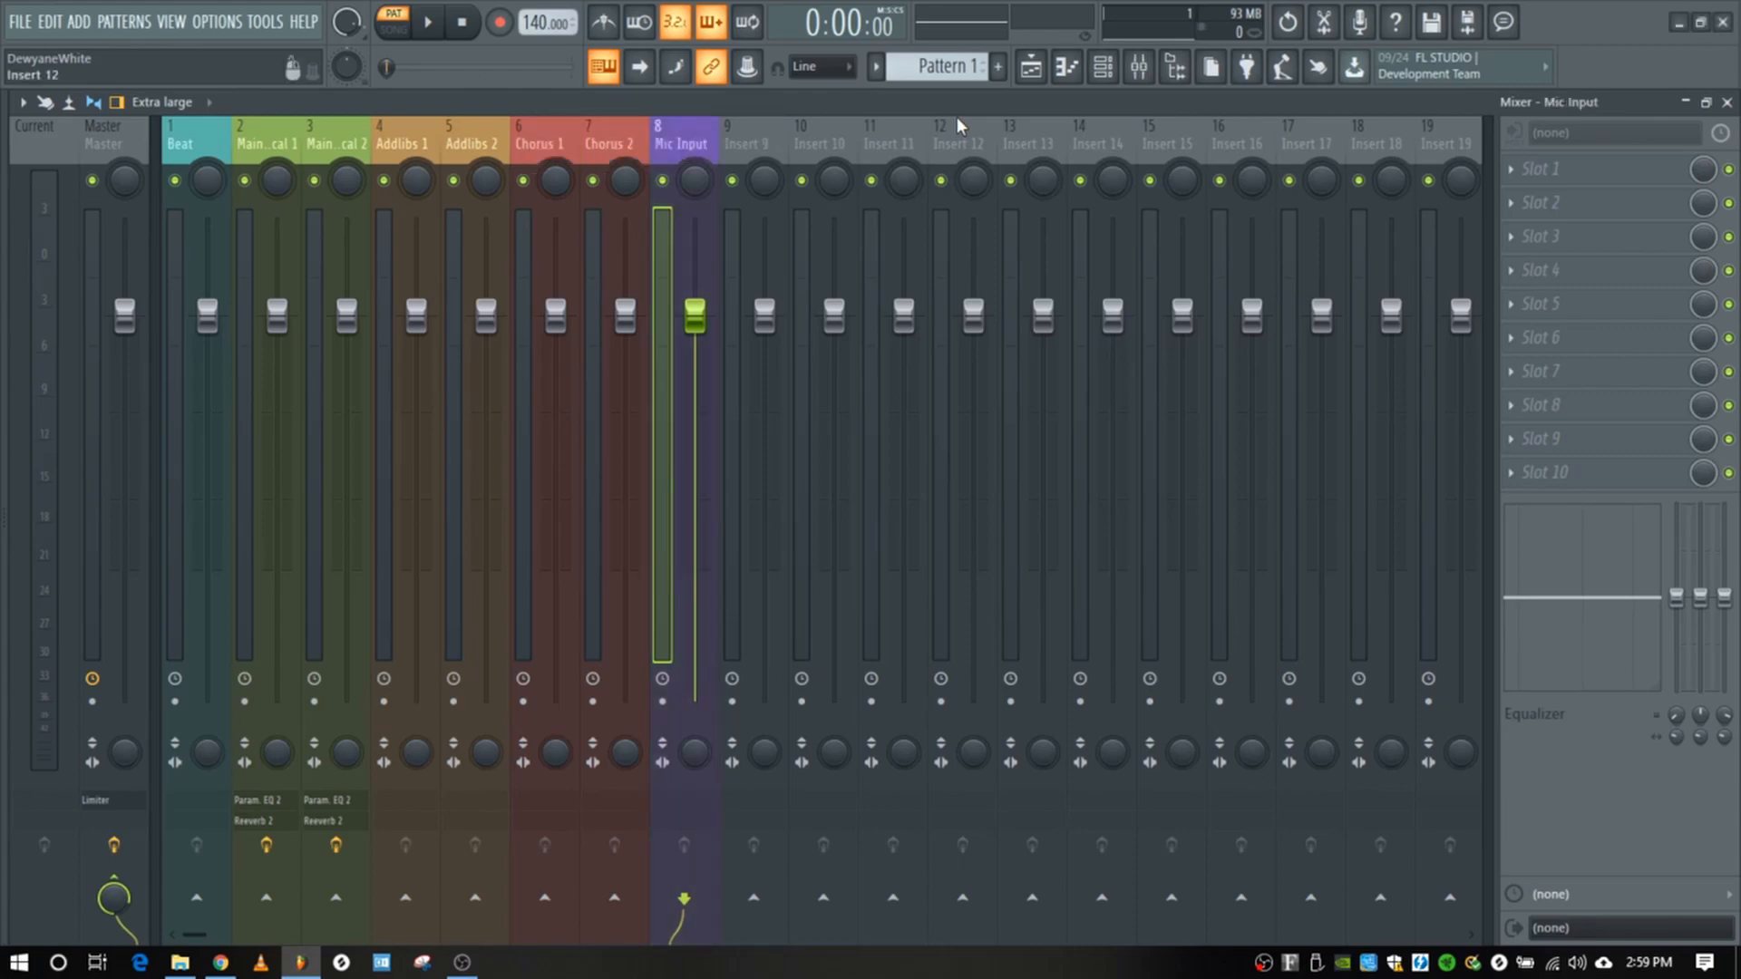
Step: Remove the Mic Input track's routing to the Master and route it to Main Vocal 1 instead
{"action": "double_click", "coordinate": [708, 101]}
{"action": "double_click", "coordinate": [731, 178]}
{"action": "left_click", "coordinate": [121, 880]}
{"action": "left_click", "coordinate": [267, 900]}
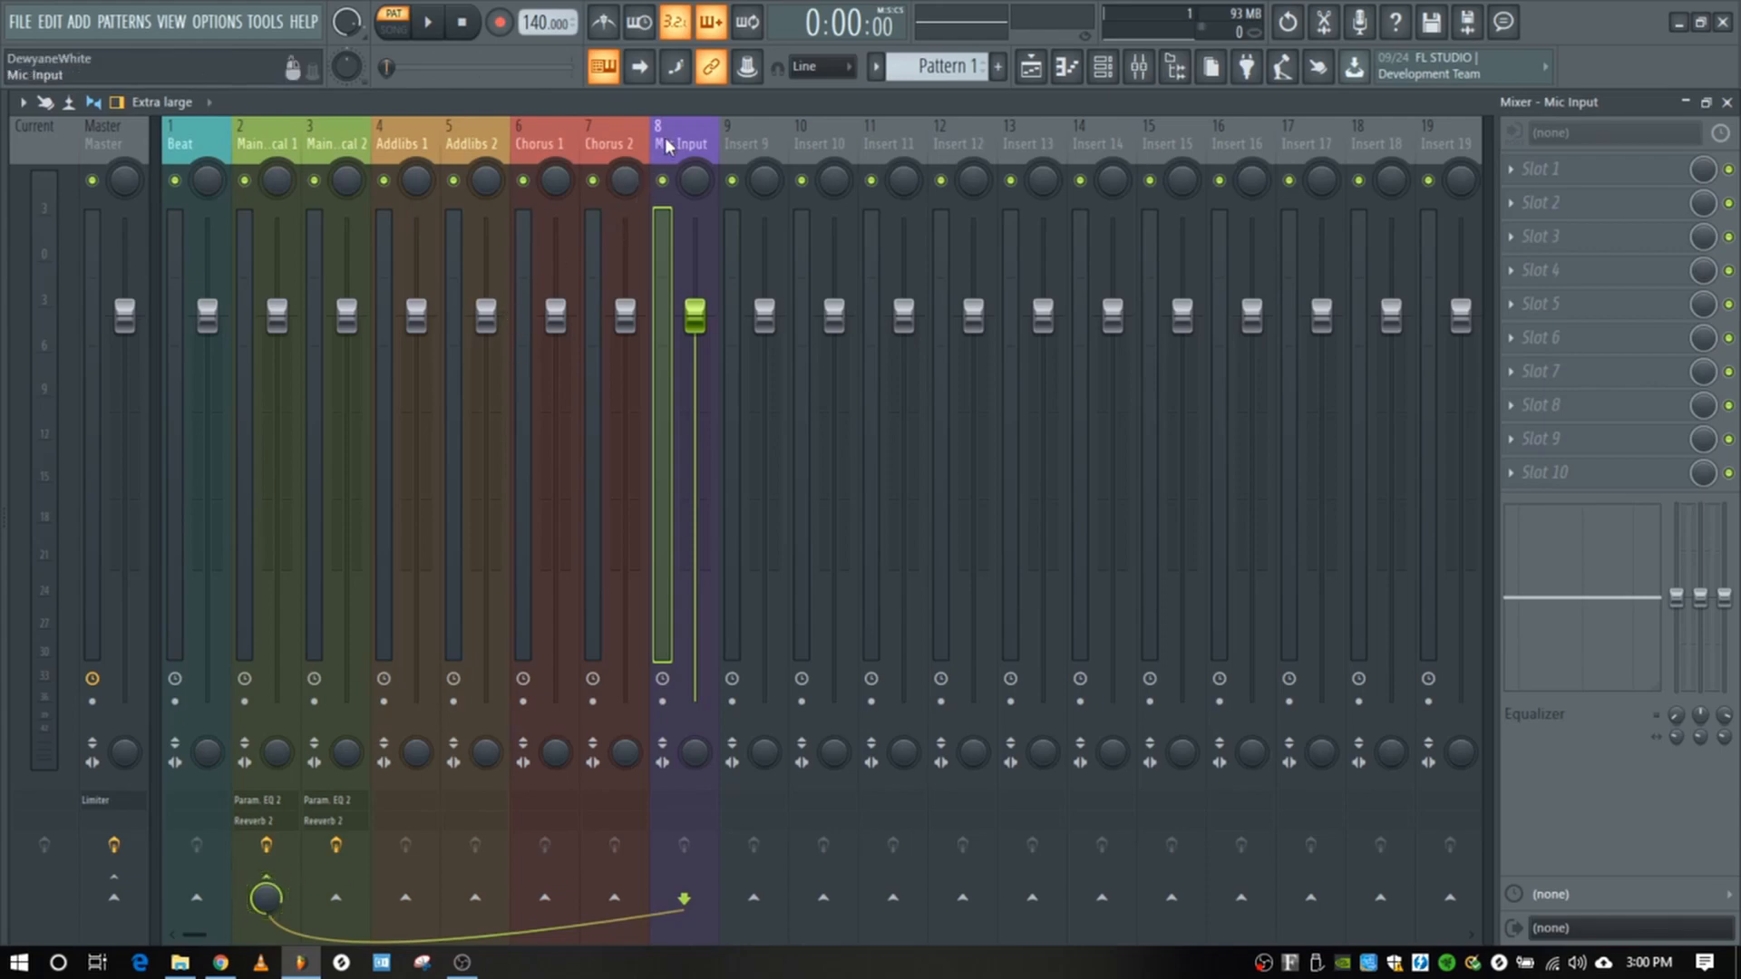
{"action": "left_click", "coordinate": [249, 145]}
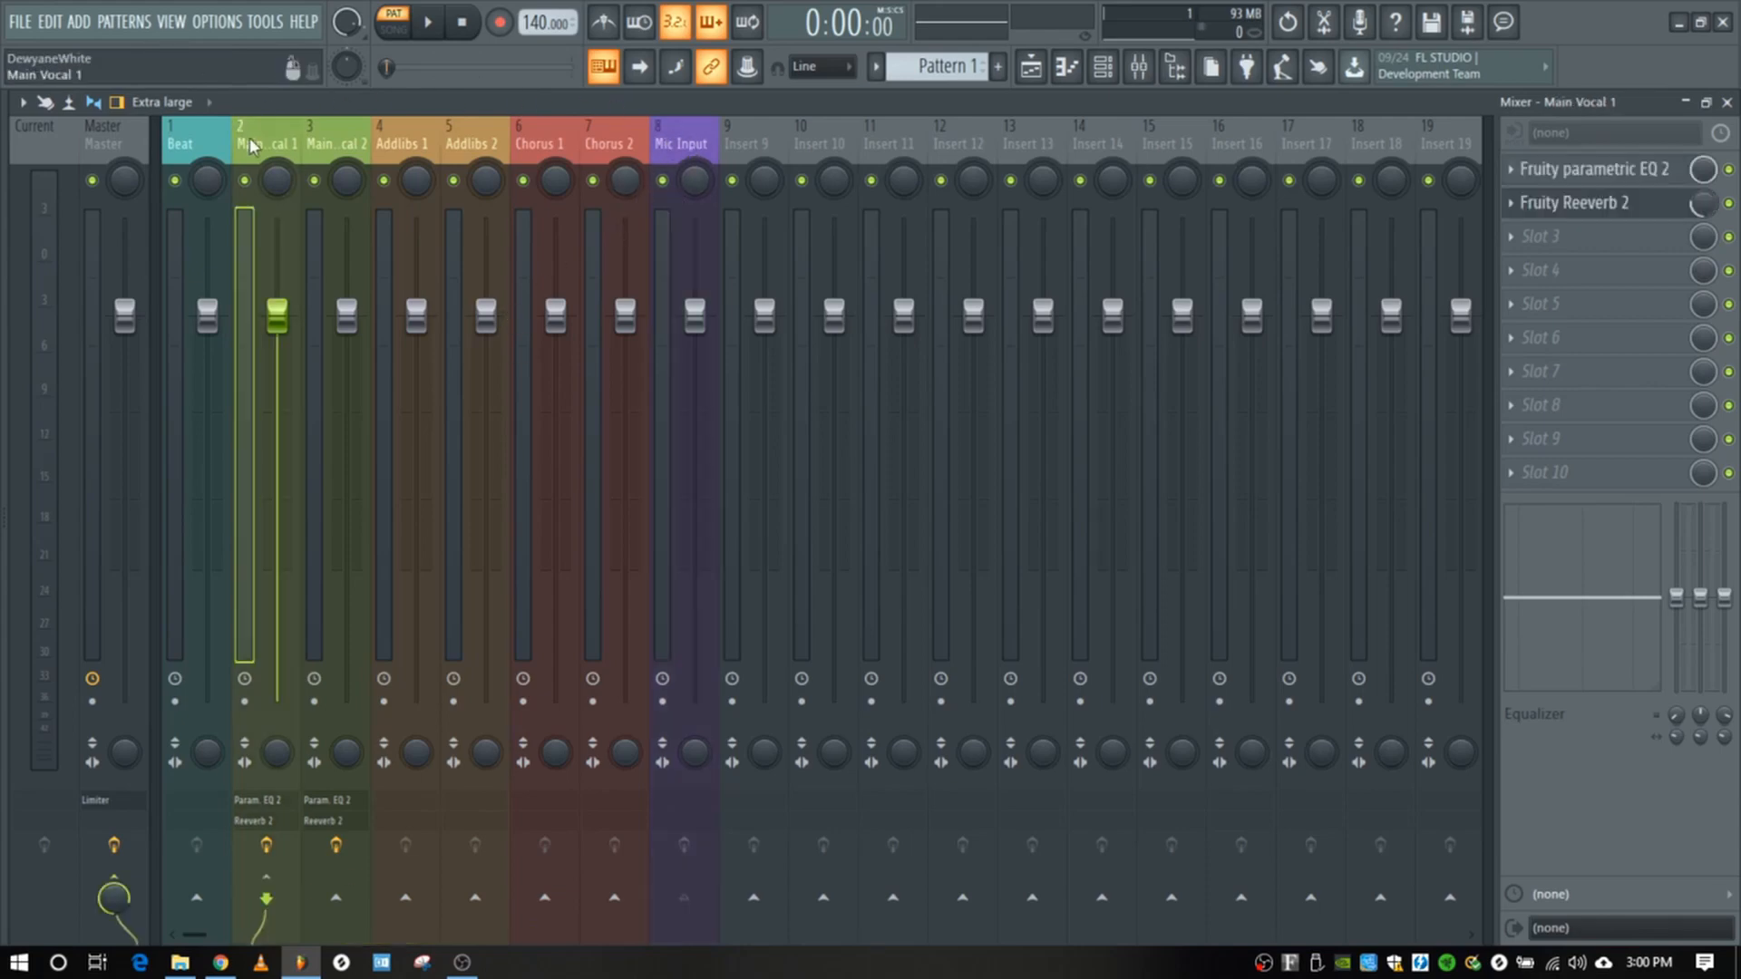
{"action": "left_click", "coordinate": [679, 147]}
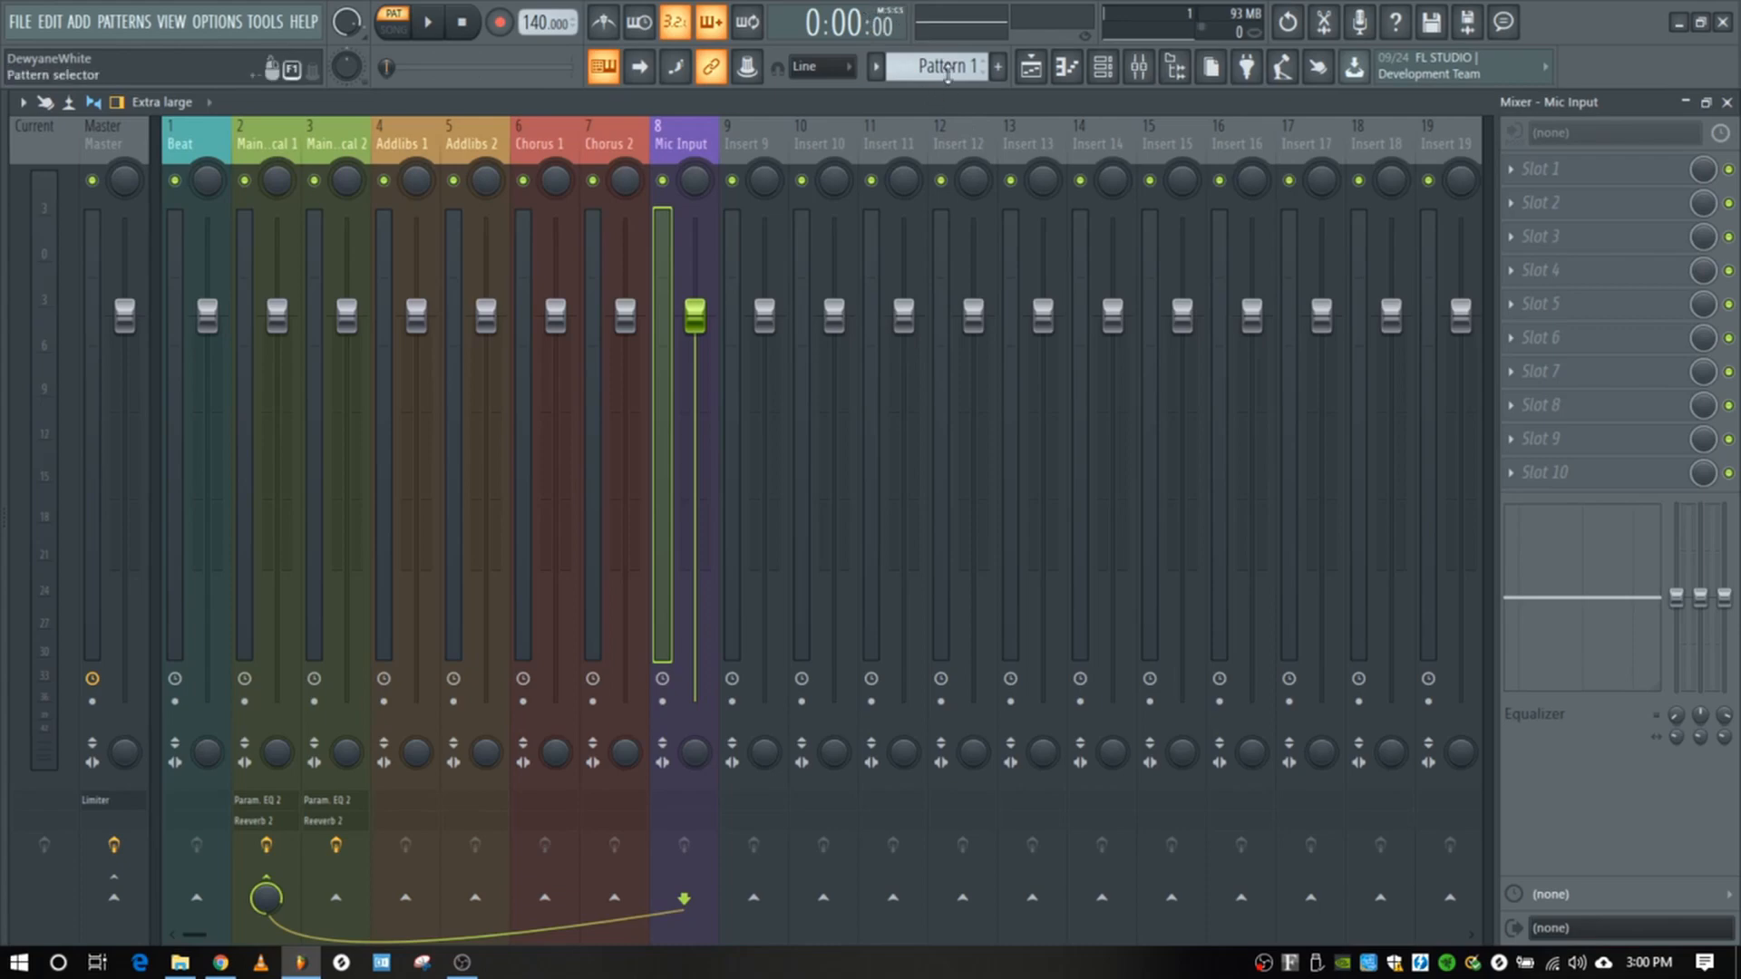
Step: Arm only the Mic Input mixer track for recording, leaving Main Vocal 1 disarmed
{"action": "left_click", "coordinate": [663, 701]}
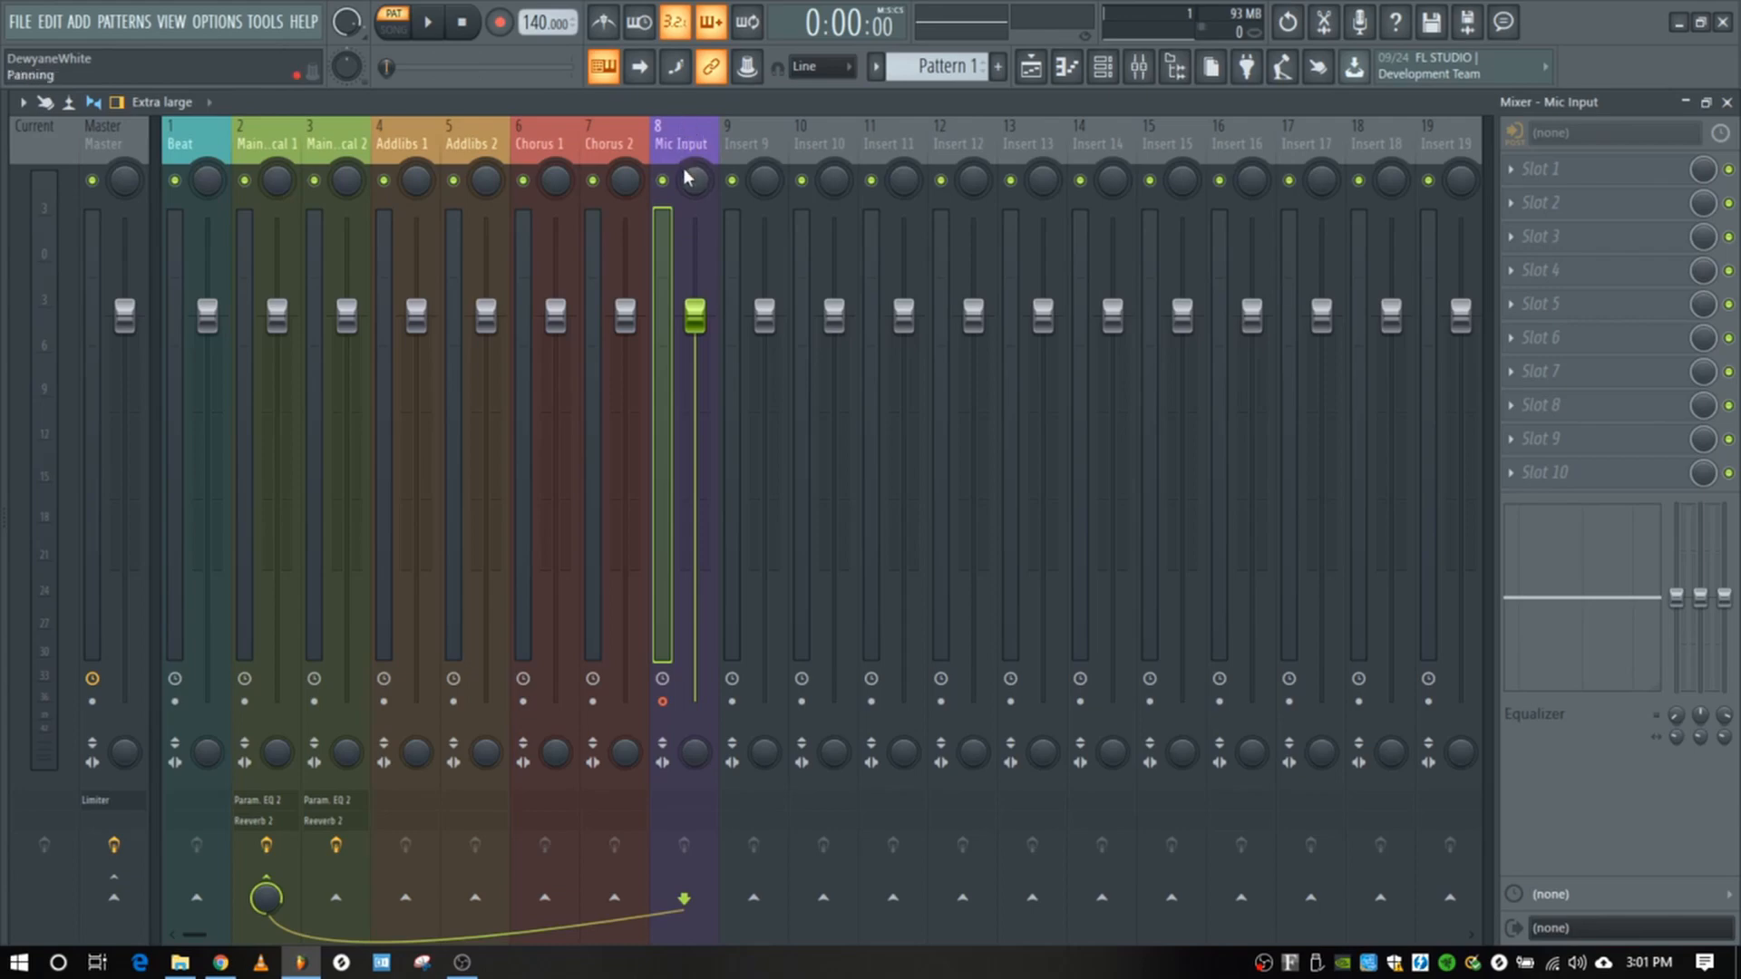
{"action": "left_click", "coordinate": [245, 702]}
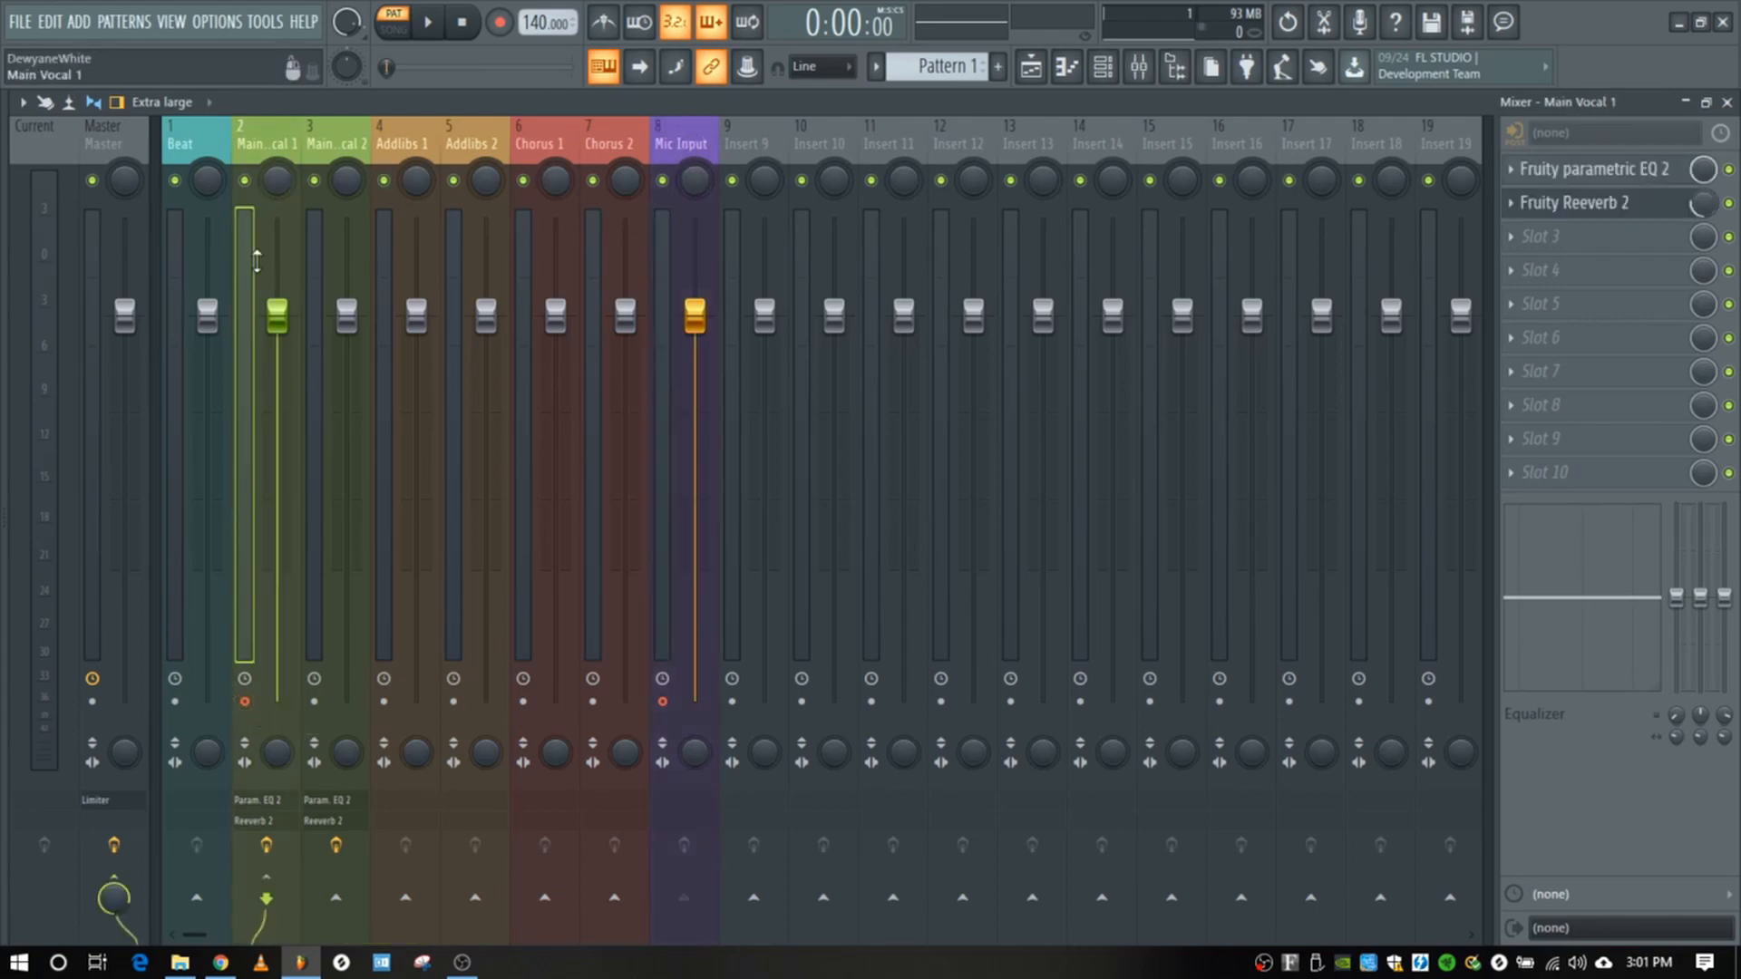
{"action": "left_click", "coordinate": [244, 705]}
{"action": "left_click", "coordinate": [695, 143]}
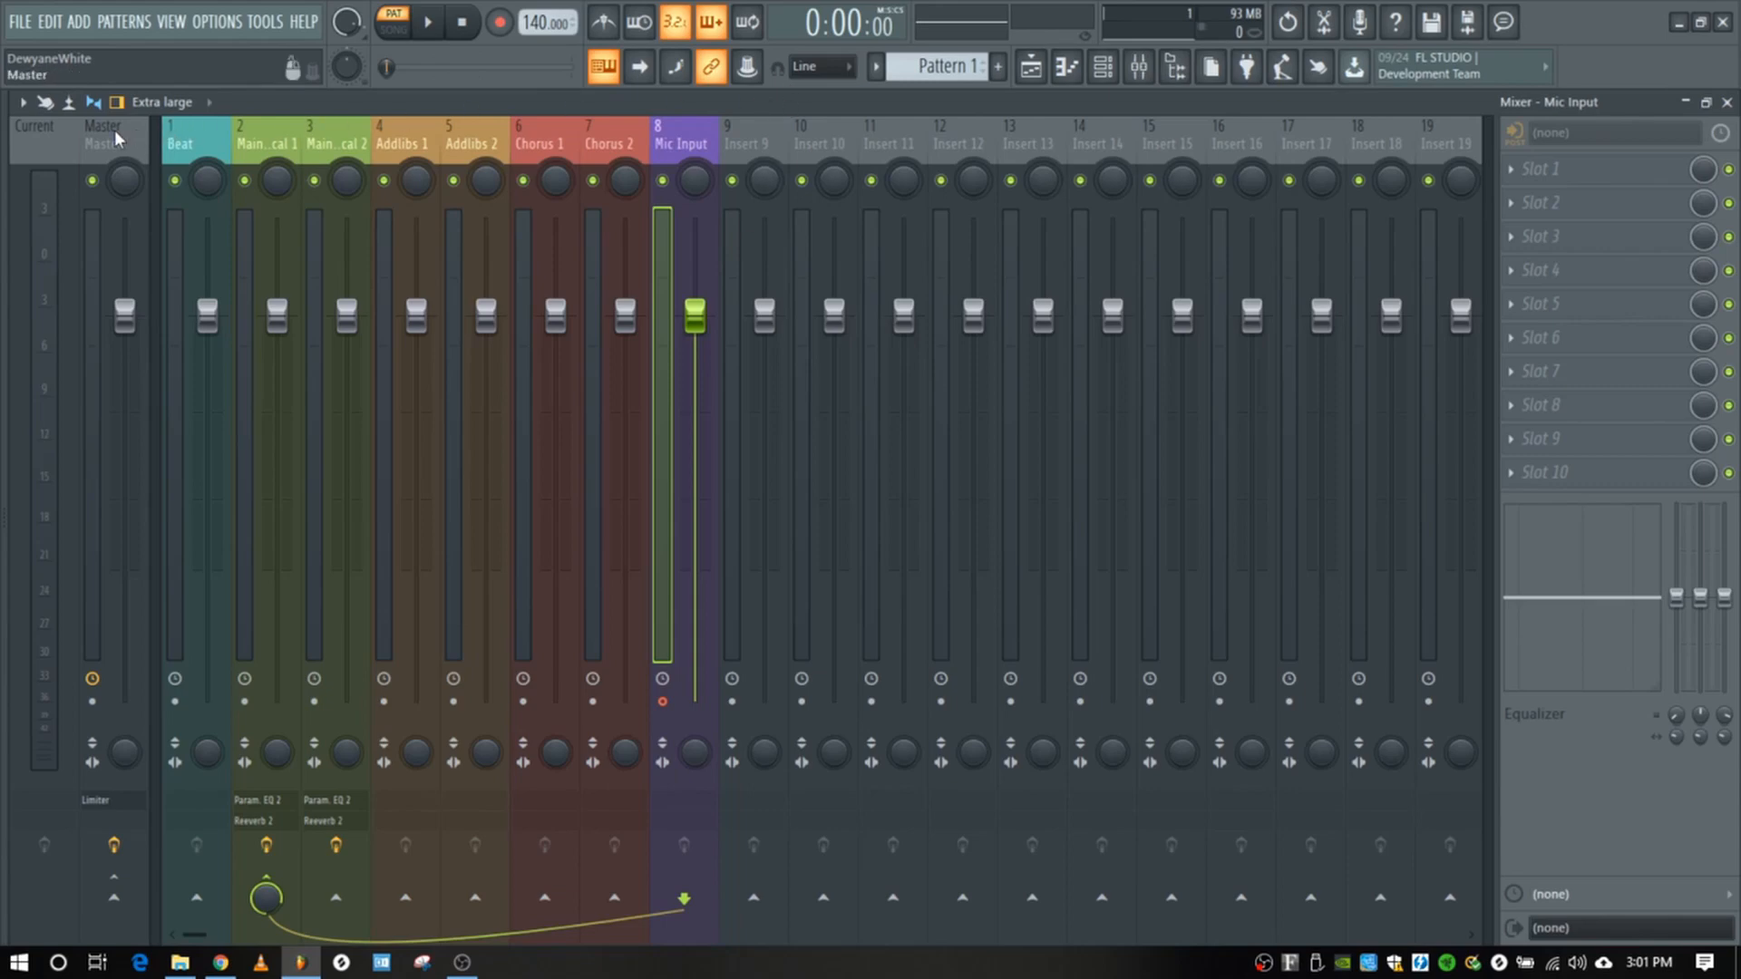
Step: Delete the Fruity Limiter from the Master track's tenth effect slot
{"action": "left_click", "coordinate": [98, 801]}
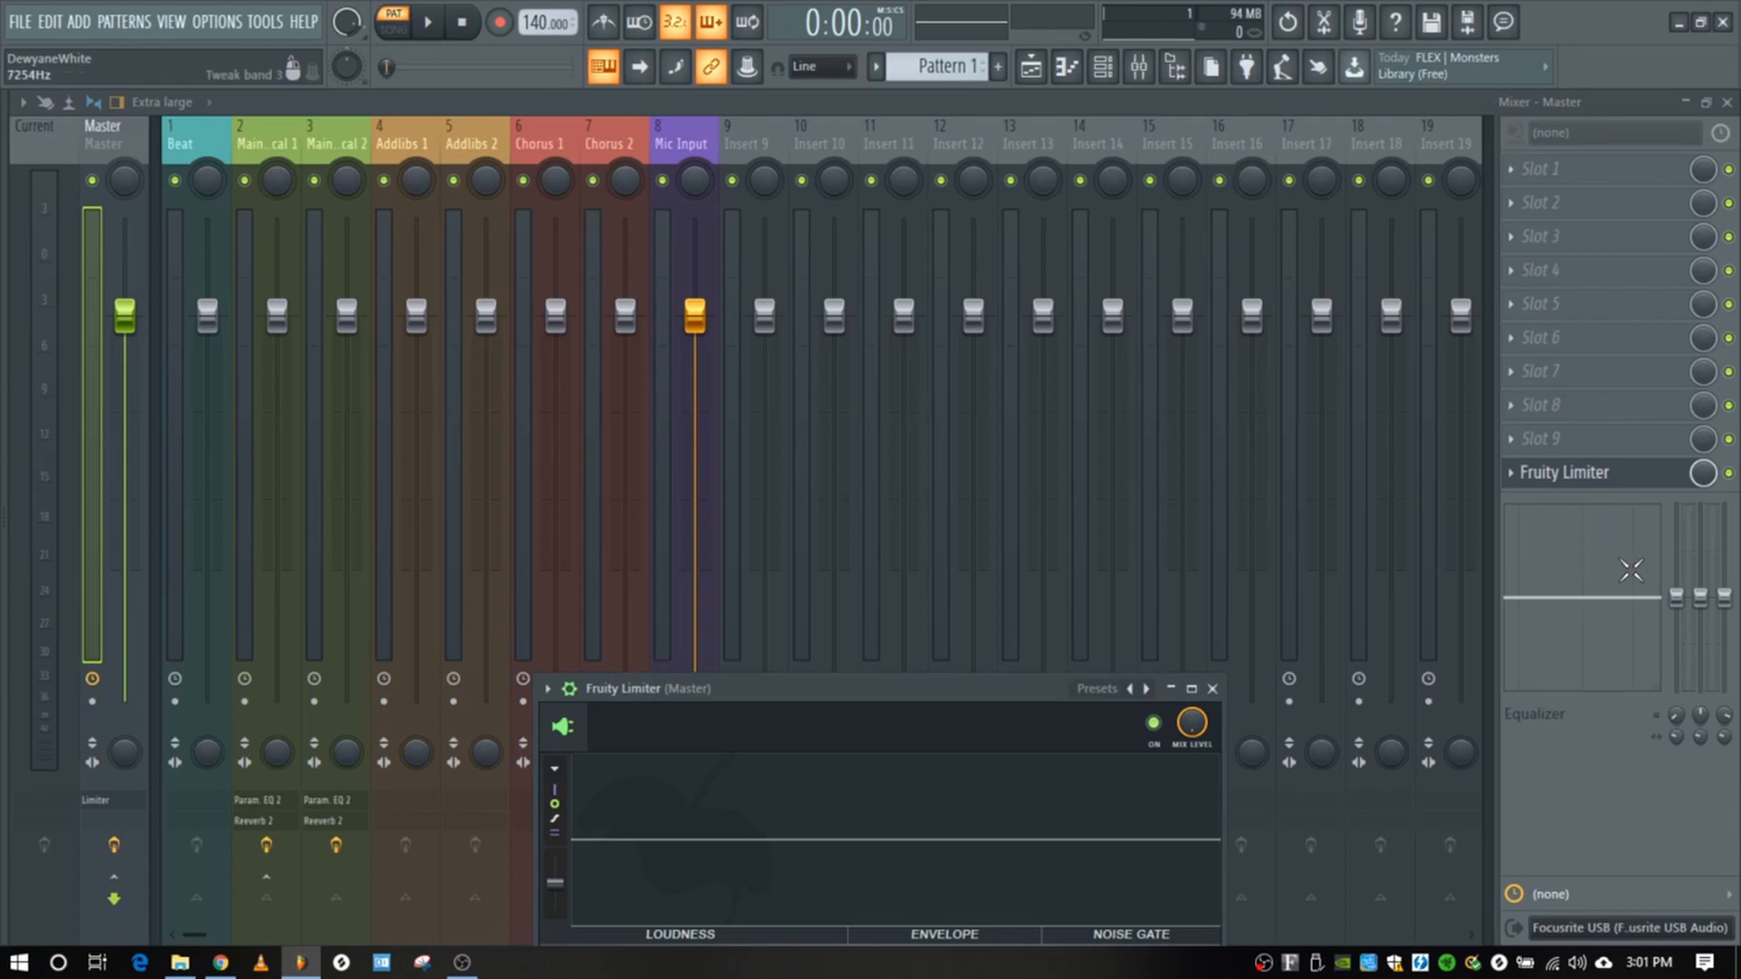
{"action": "left_click", "coordinate": [1510, 472]}
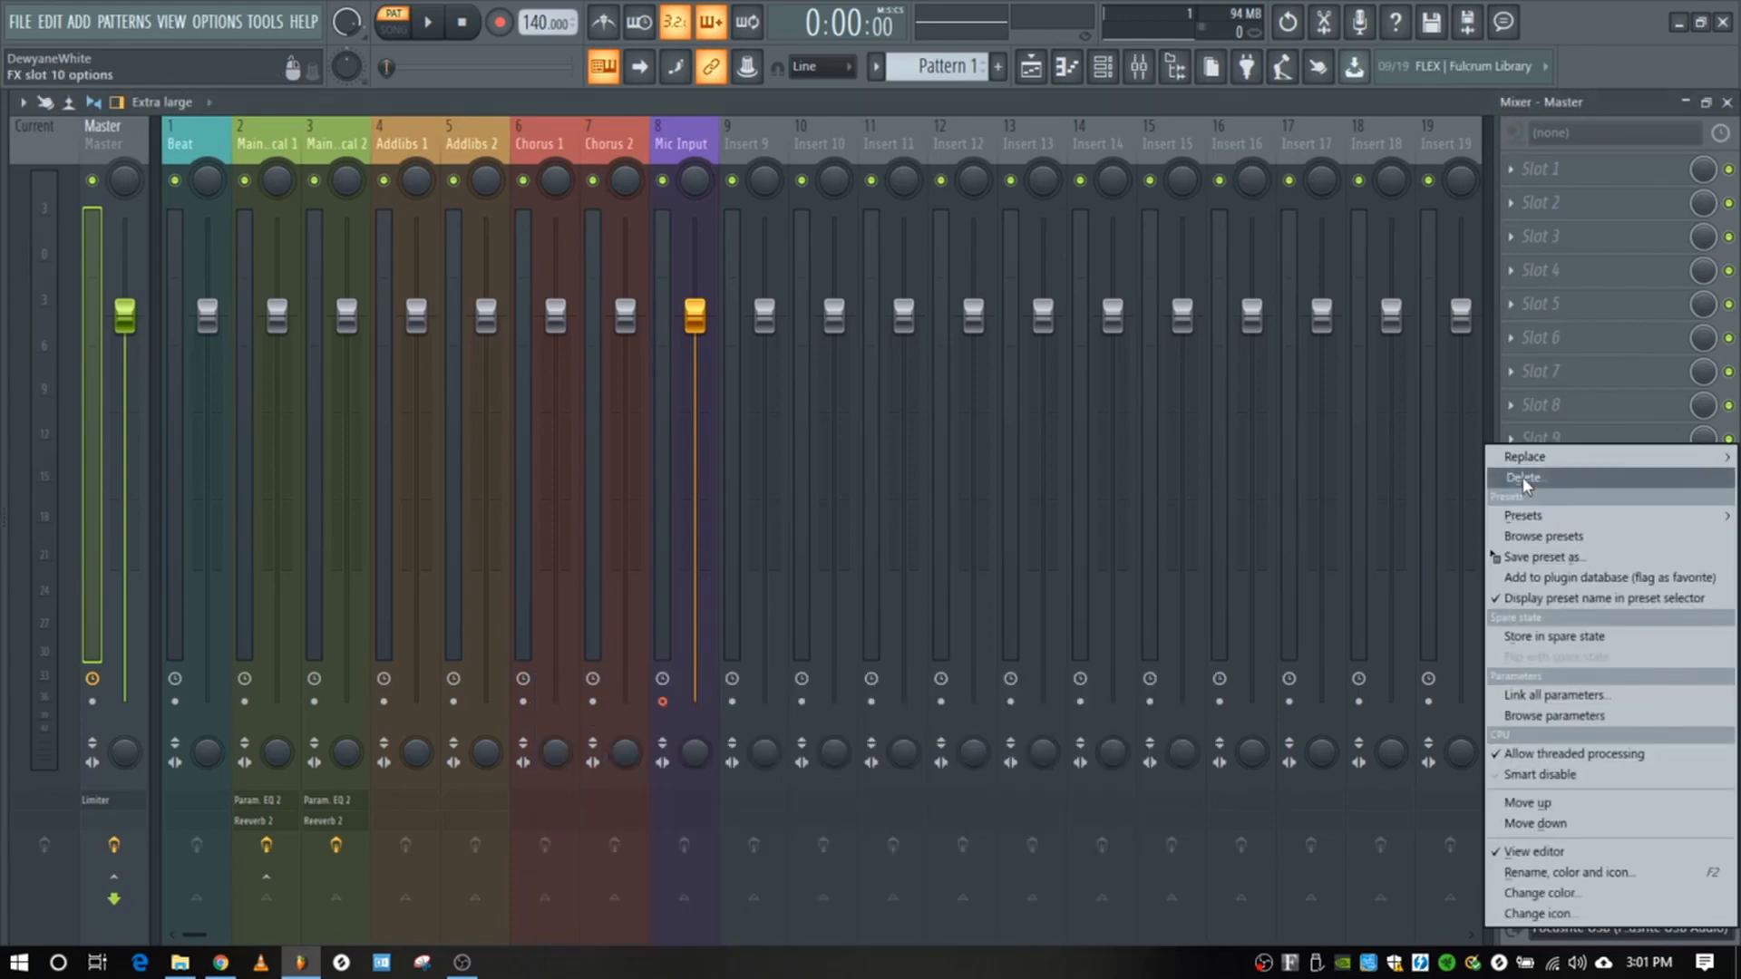
{"action": "left_click", "coordinate": [1521, 477]}
{"action": "left_click", "coordinate": [975, 554]}
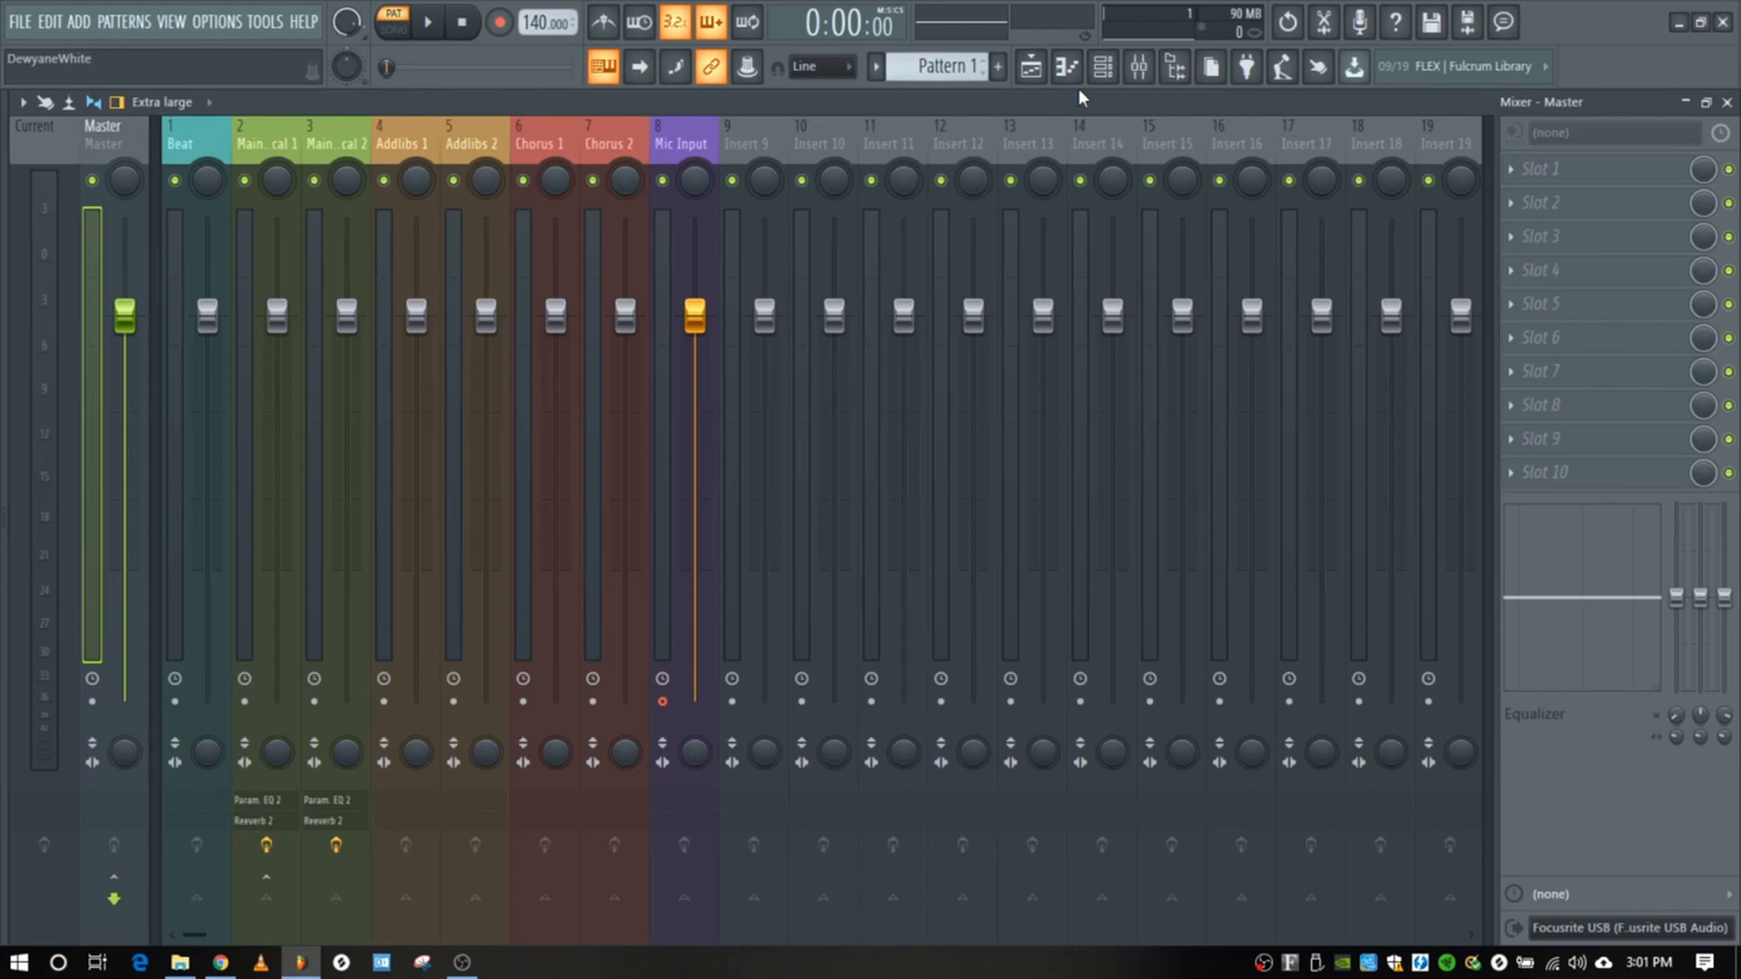
Step: In the playlist, rename Track 1 as "Mic Input" and give it the purple colour
{"action": "left_click", "coordinate": [1033, 69]}
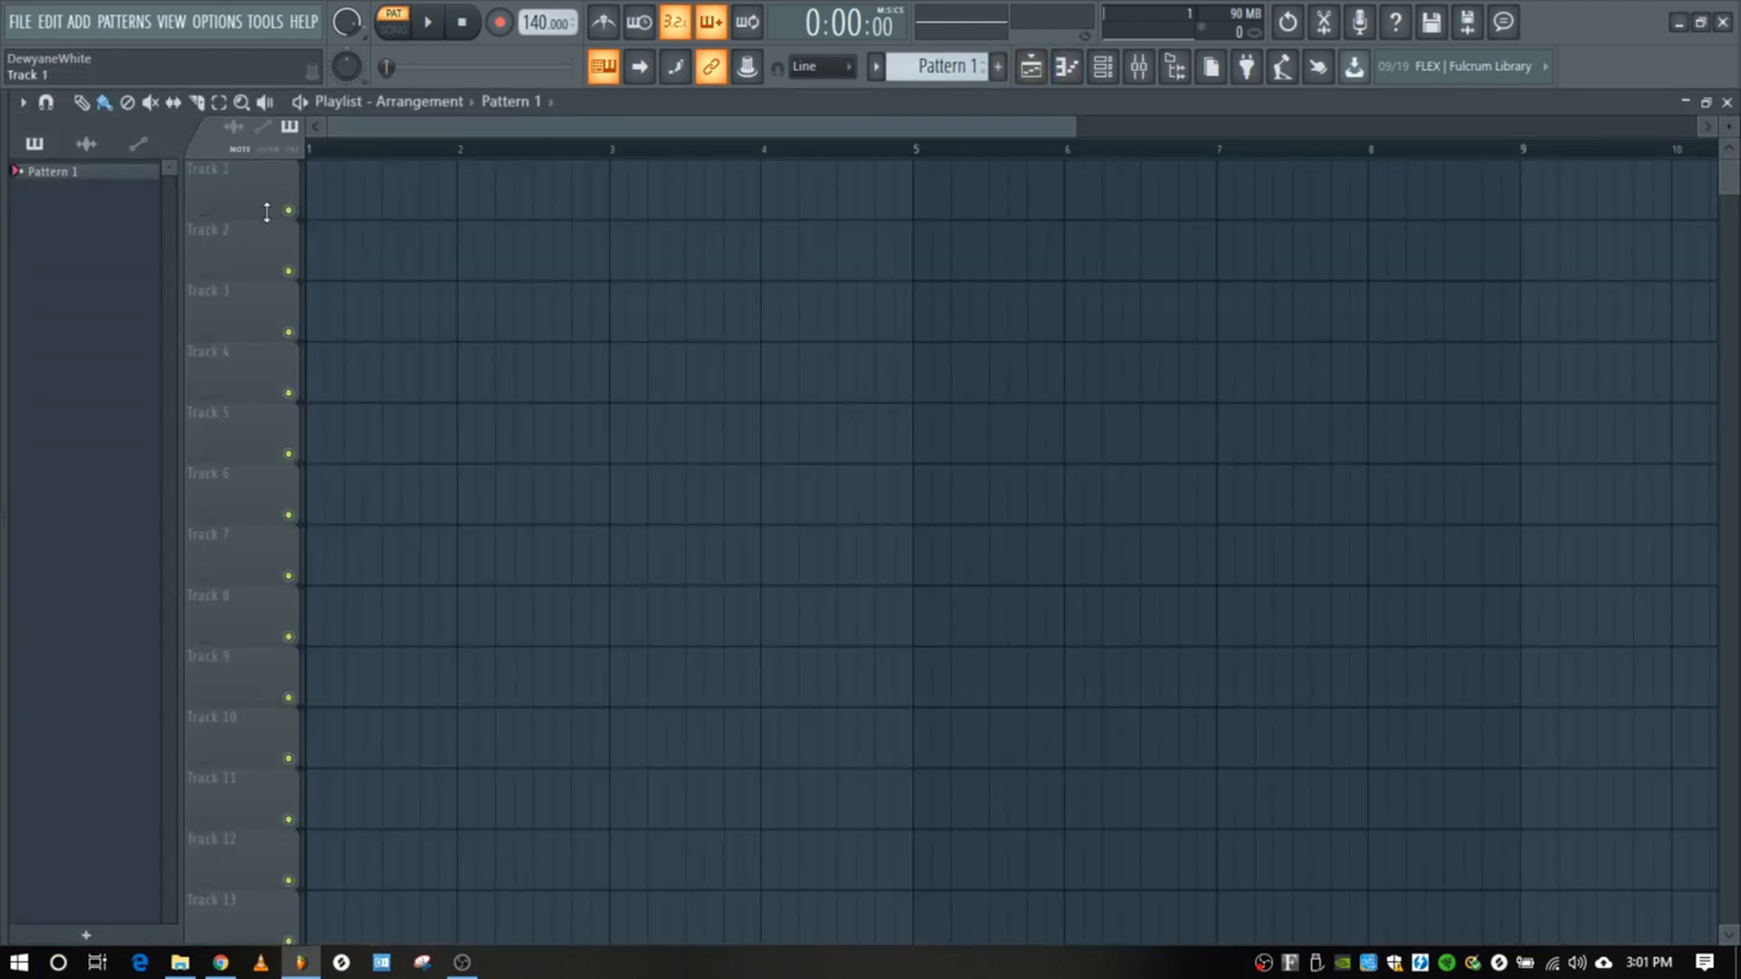
{"action": "mouse_move", "coordinate": [263, 216]}
{"action": "left_mouse_down"}
{"action": "mouse_move", "coordinate": [267, 291]}
{"action": "mouse_move", "coordinate": [260, 209]}
{"action": "left_mouse_up"}
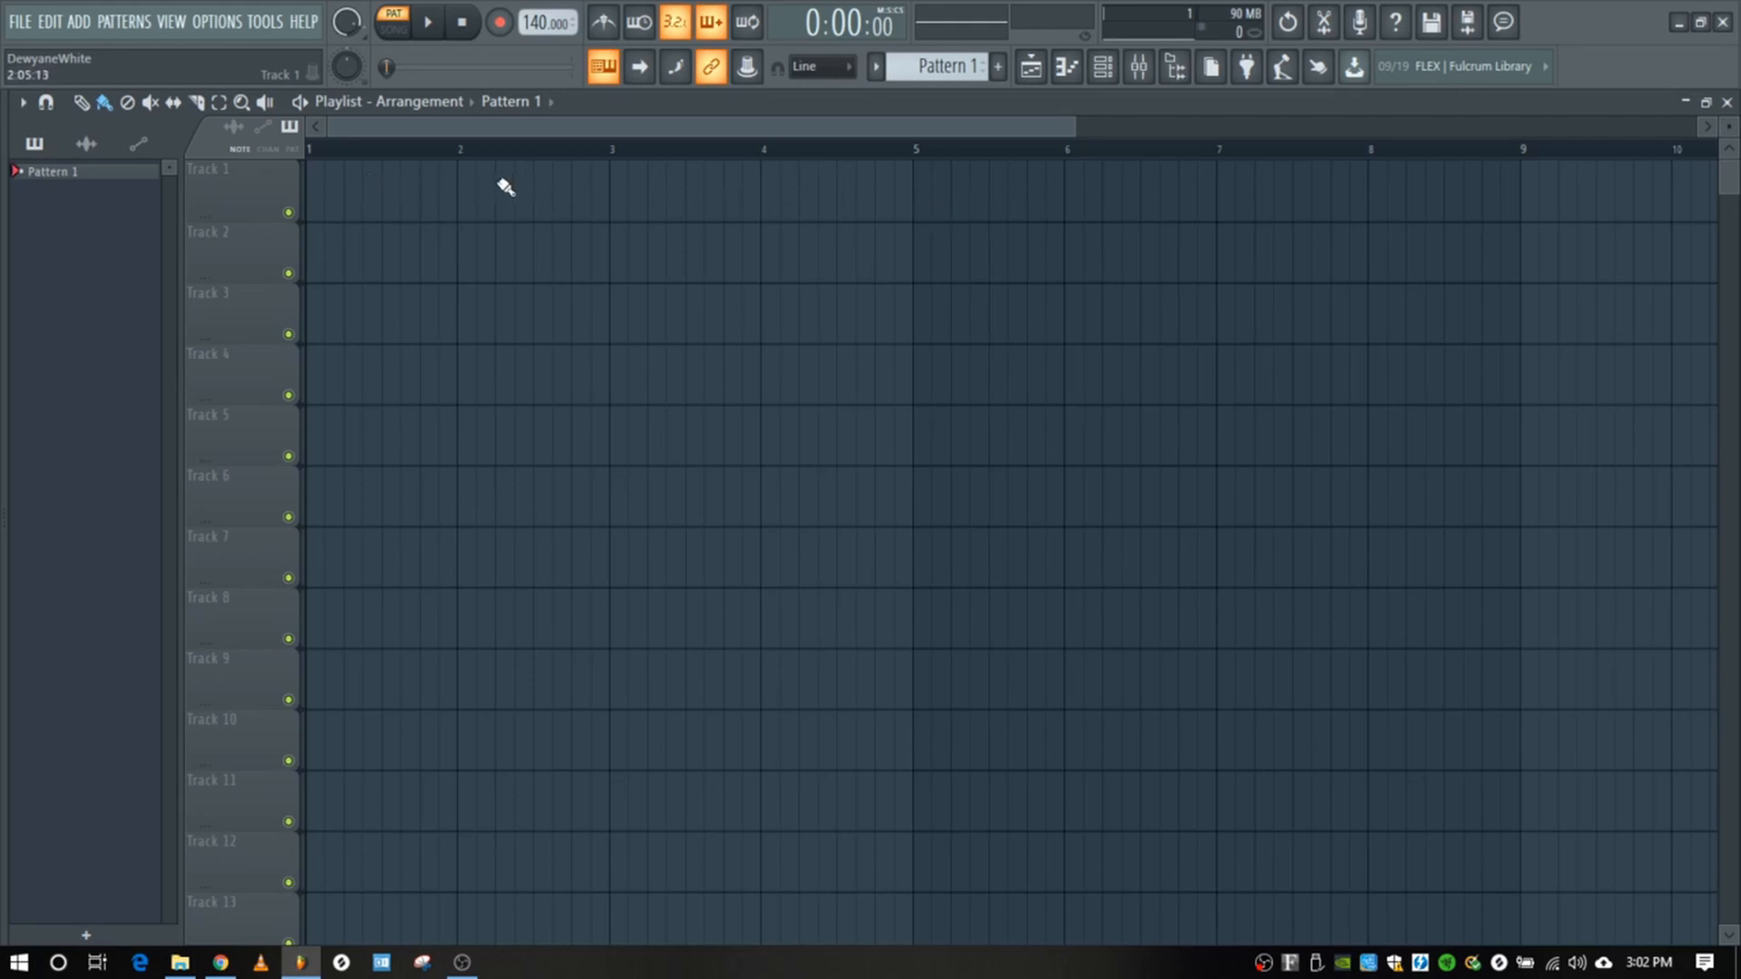
{"action": "right_click", "coordinate": [261, 185]}
{"action": "left_click", "coordinate": [268, 171]}
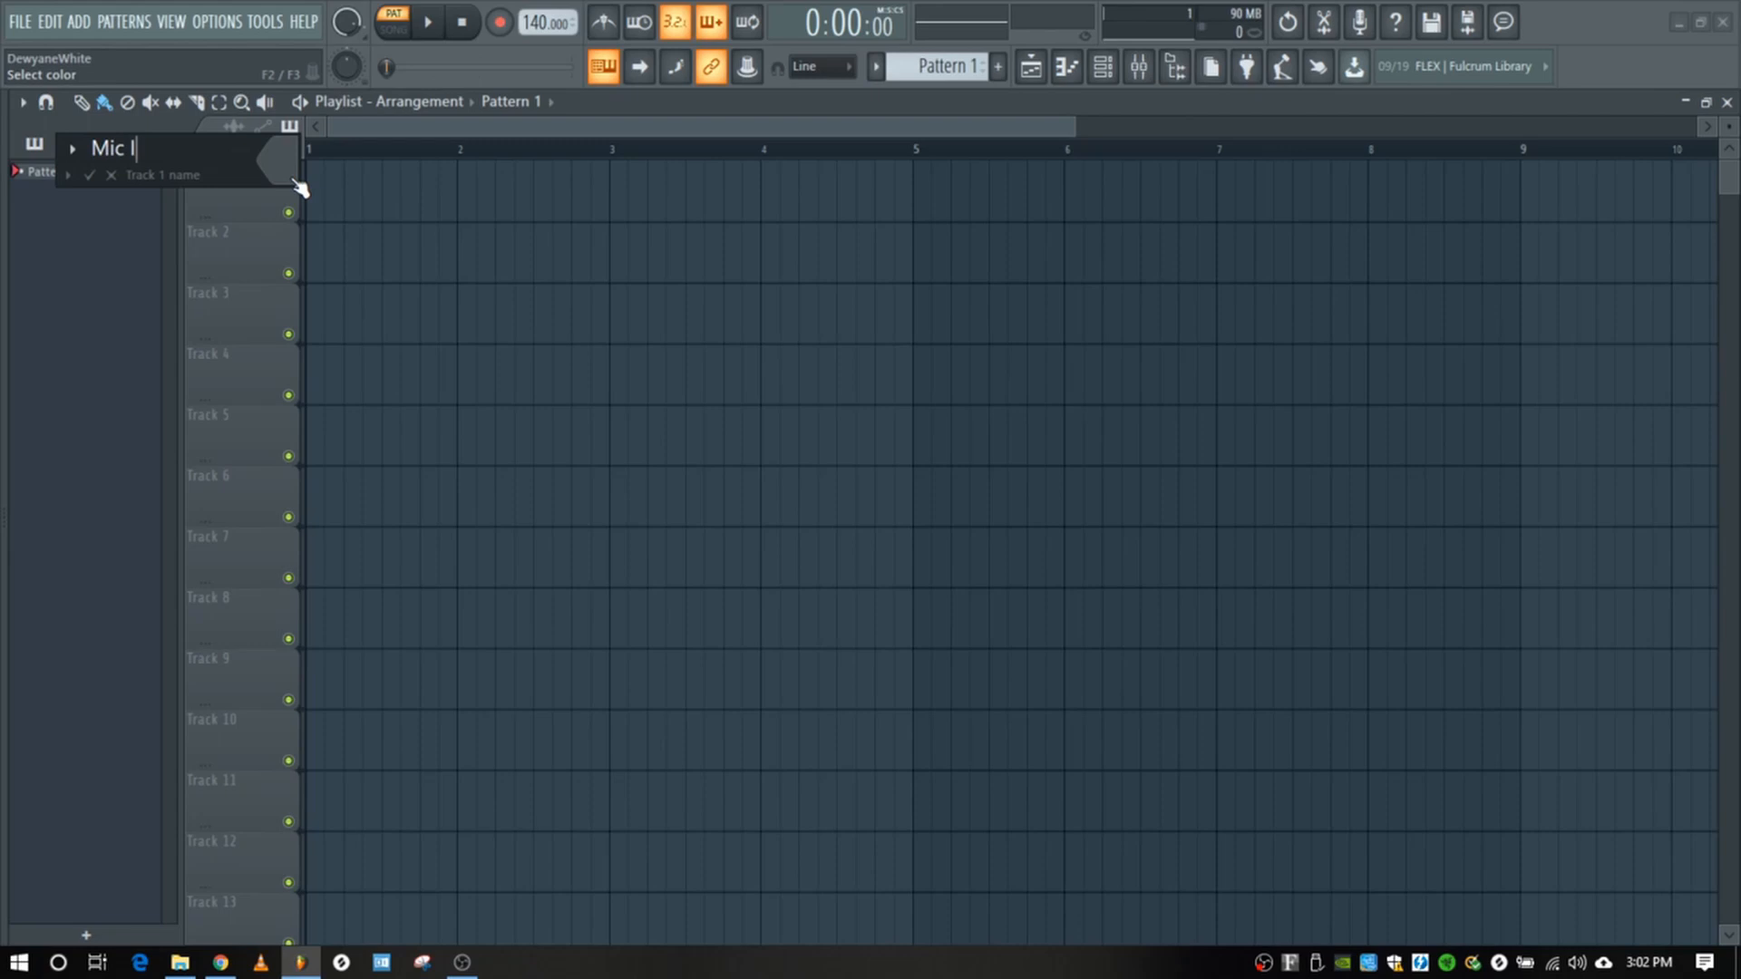
{"action": "type", "text": "Mic Input"}
{"action": "left_click", "coordinate": [298, 186]}
{"action": "left_click", "coordinate": [312, 248]}
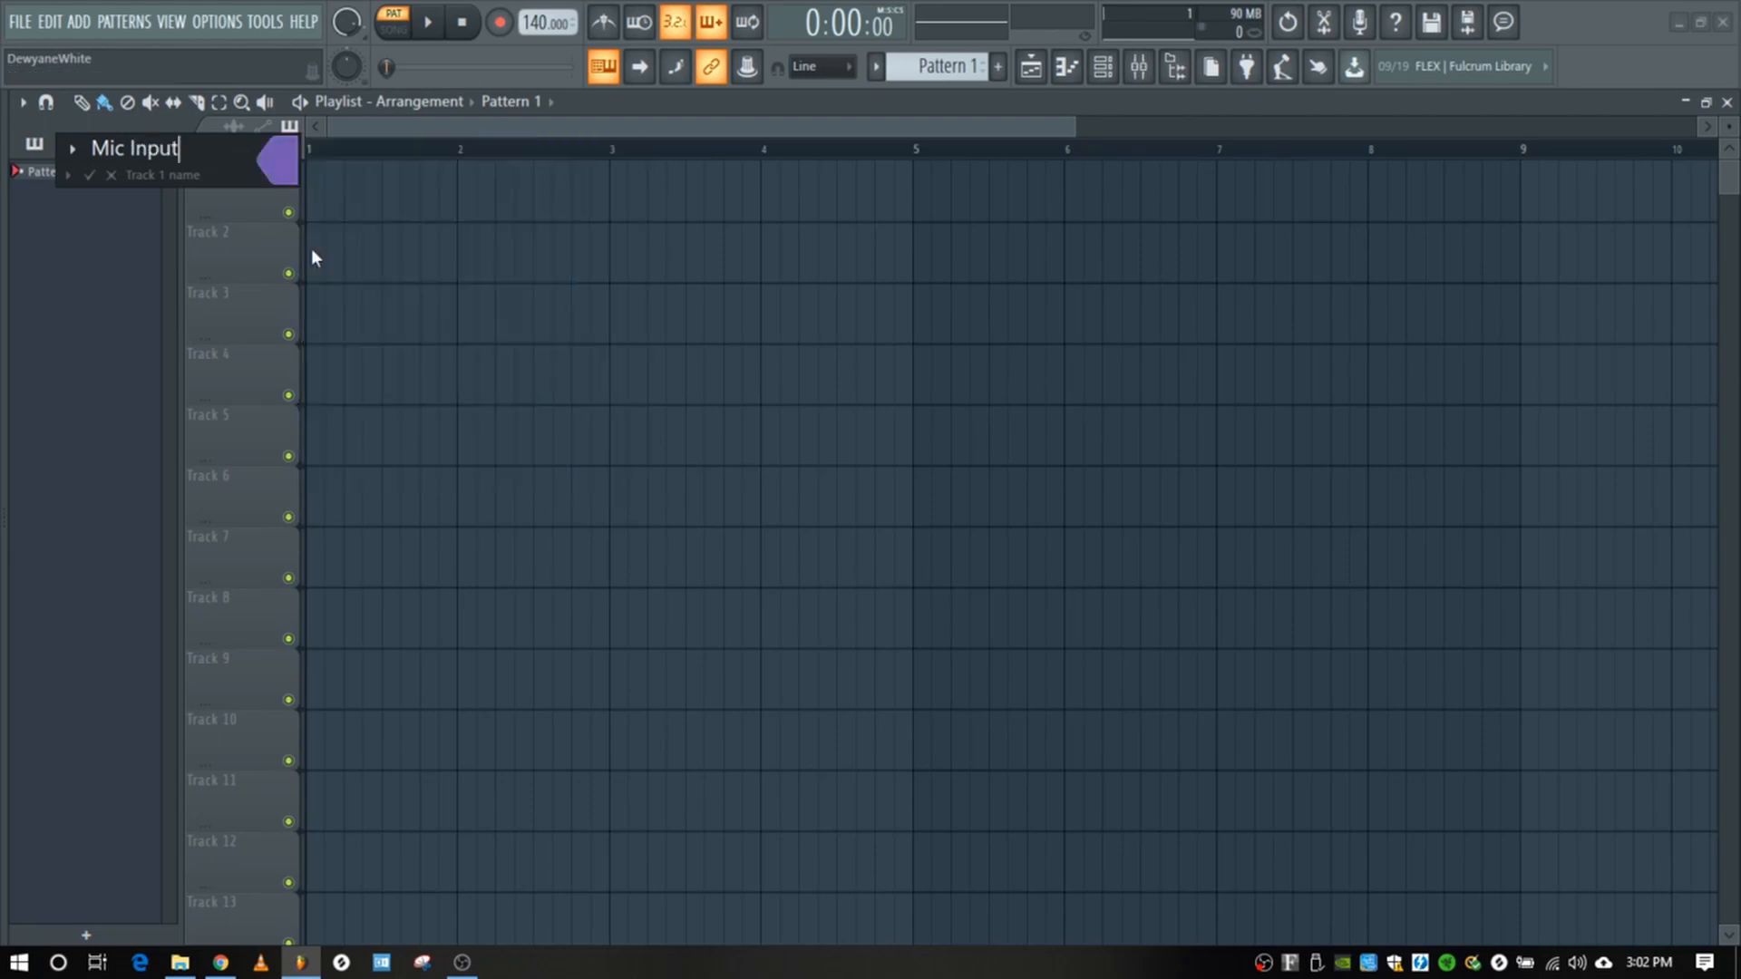
{"action": "key", "text": "Return"}
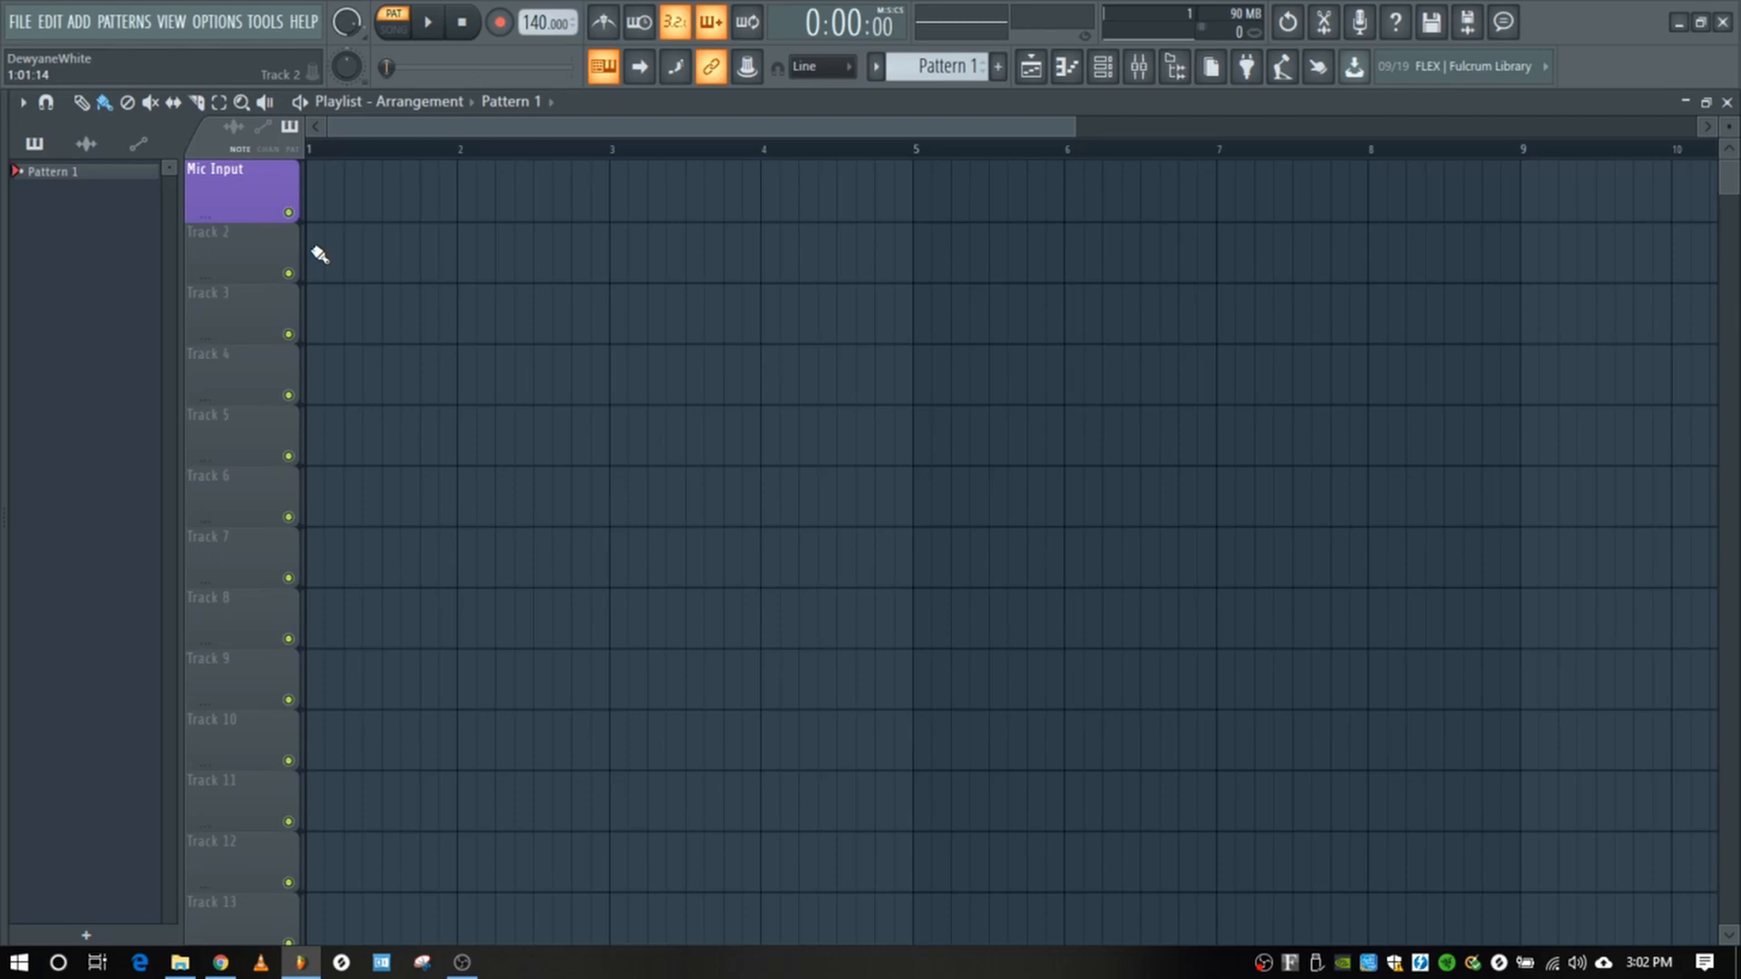
Step: Increase the Mic Input playlist track's height to a little under twice that of the other tracks
{"action": "left_click_drag", "start_coordinate": [207, 223], "coordinate": [221, 332]}
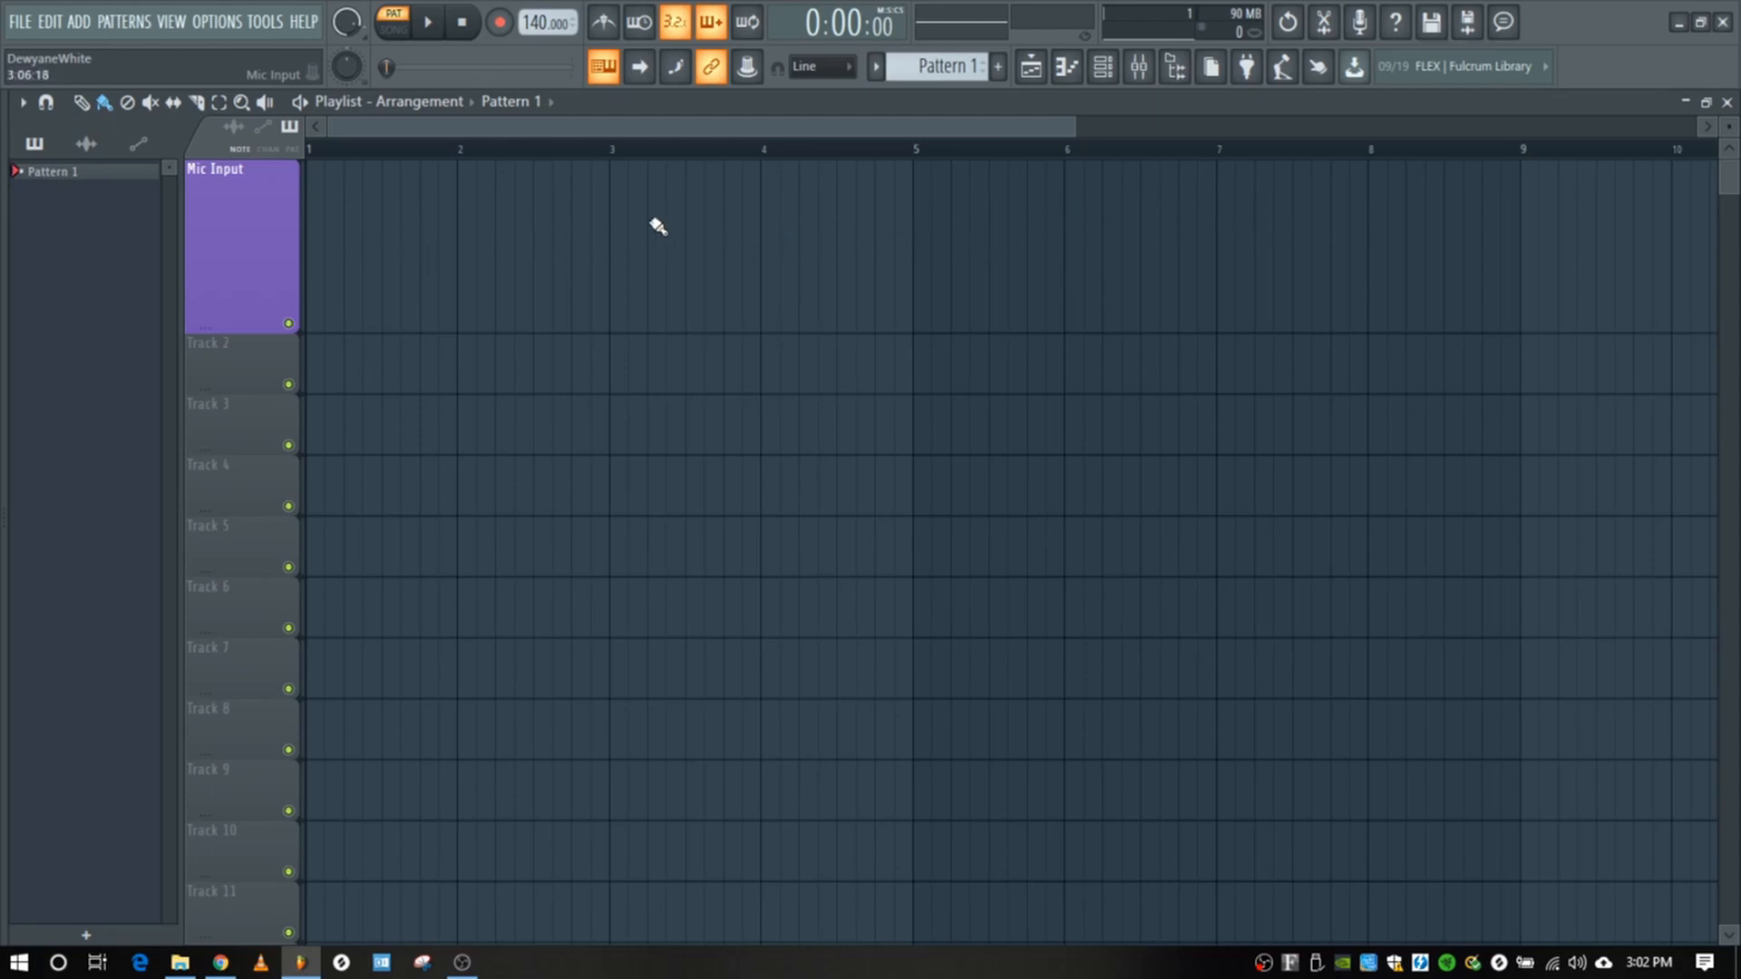
{"action": "left_click_drag", "start_coordinate": [1069, 129], "coordinate": [1551, 214]}
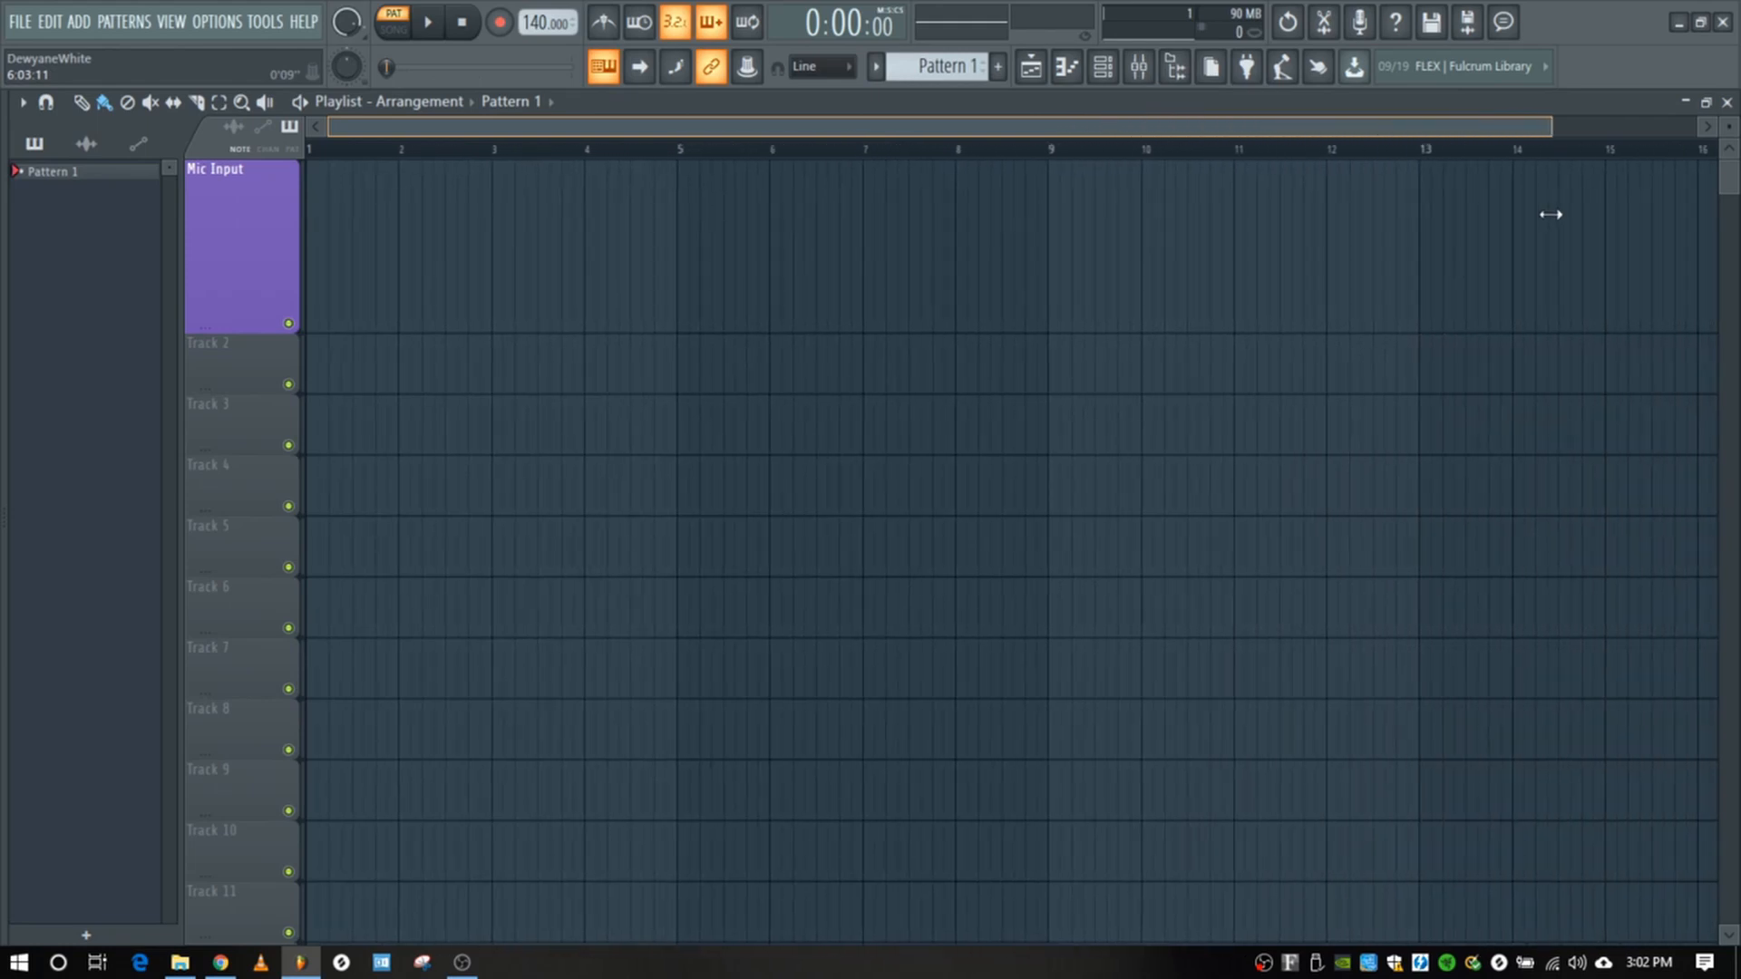
{"action": "left_click_drag", "start_coordinate": [250, 323], "coordinate": [263, 255]}
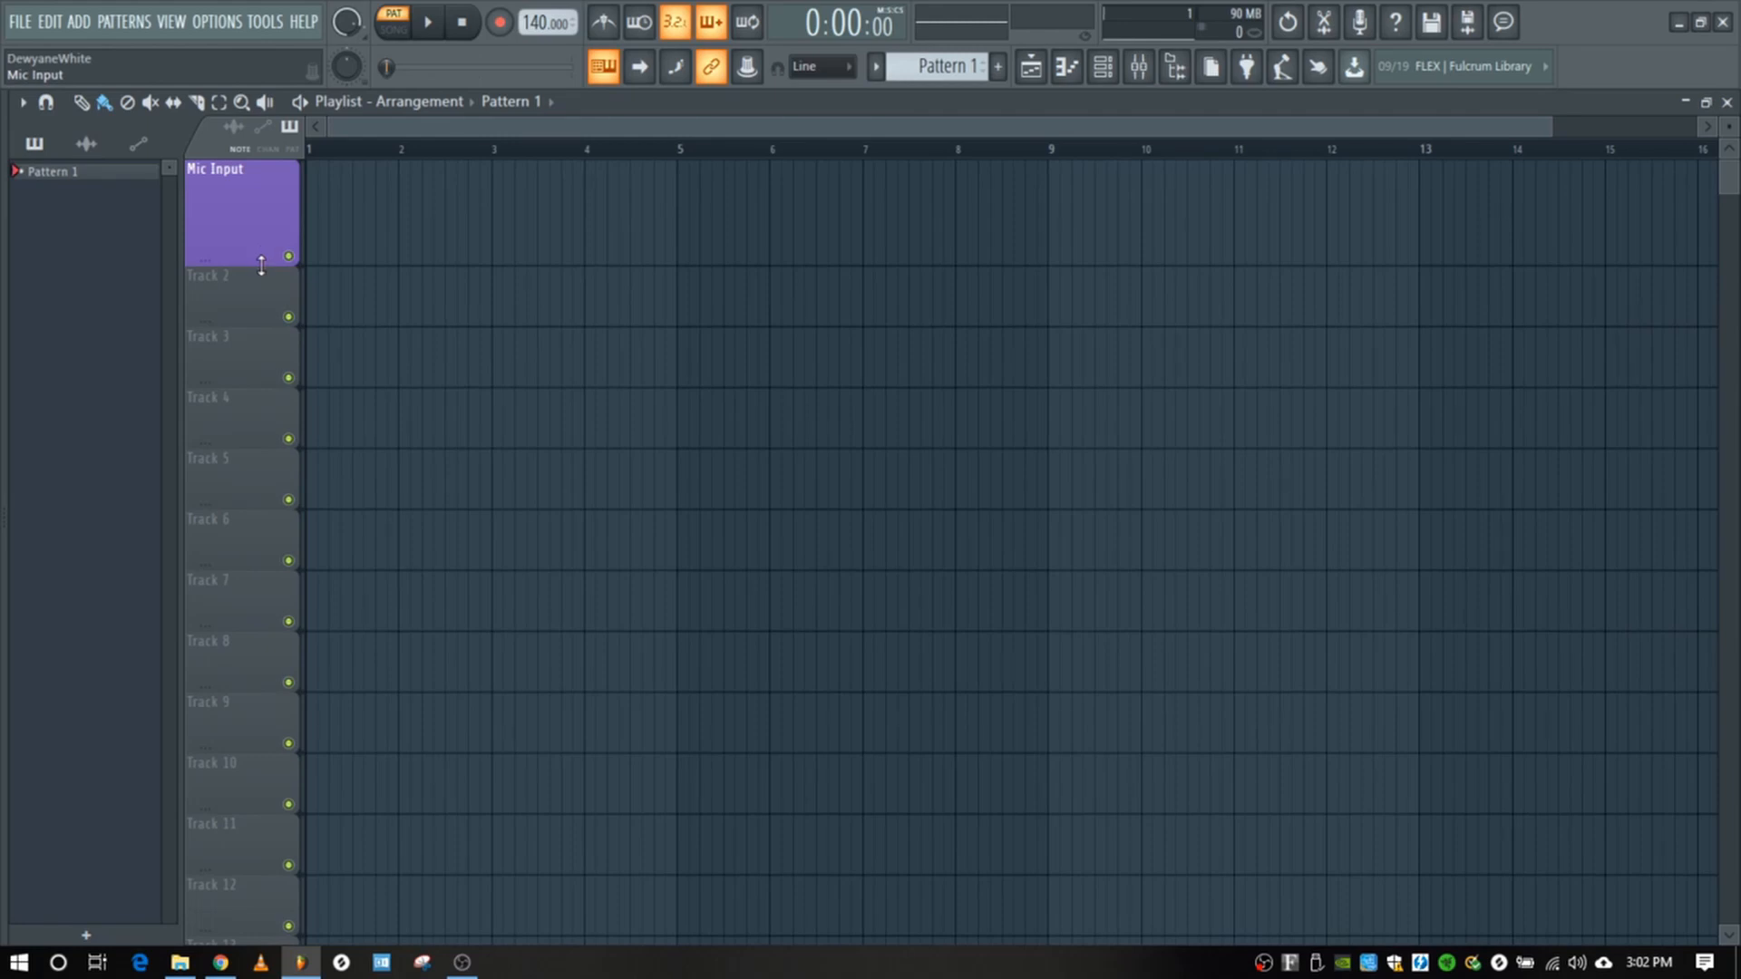
Step: Make playlist Track 2 an audio track linked to the Beat mixer track
{"action": "right_click", "coordinate": [227, 302]}
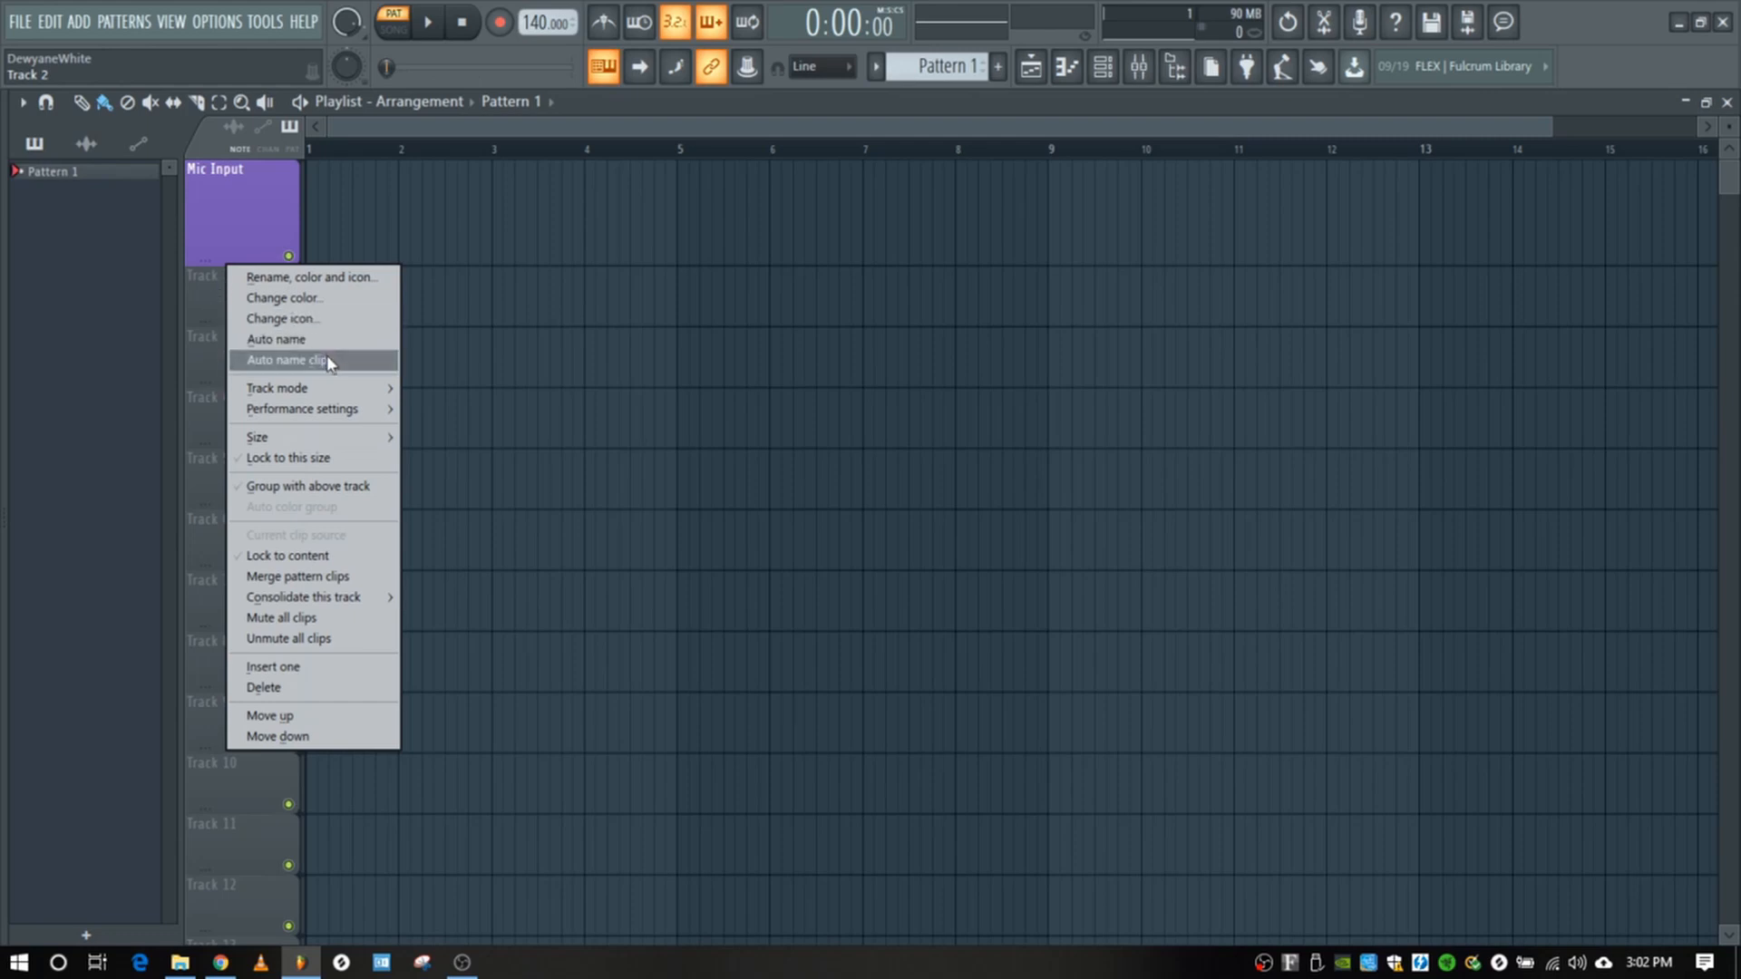
{"action": "mouse_move", "coordinate": [367, 392]}
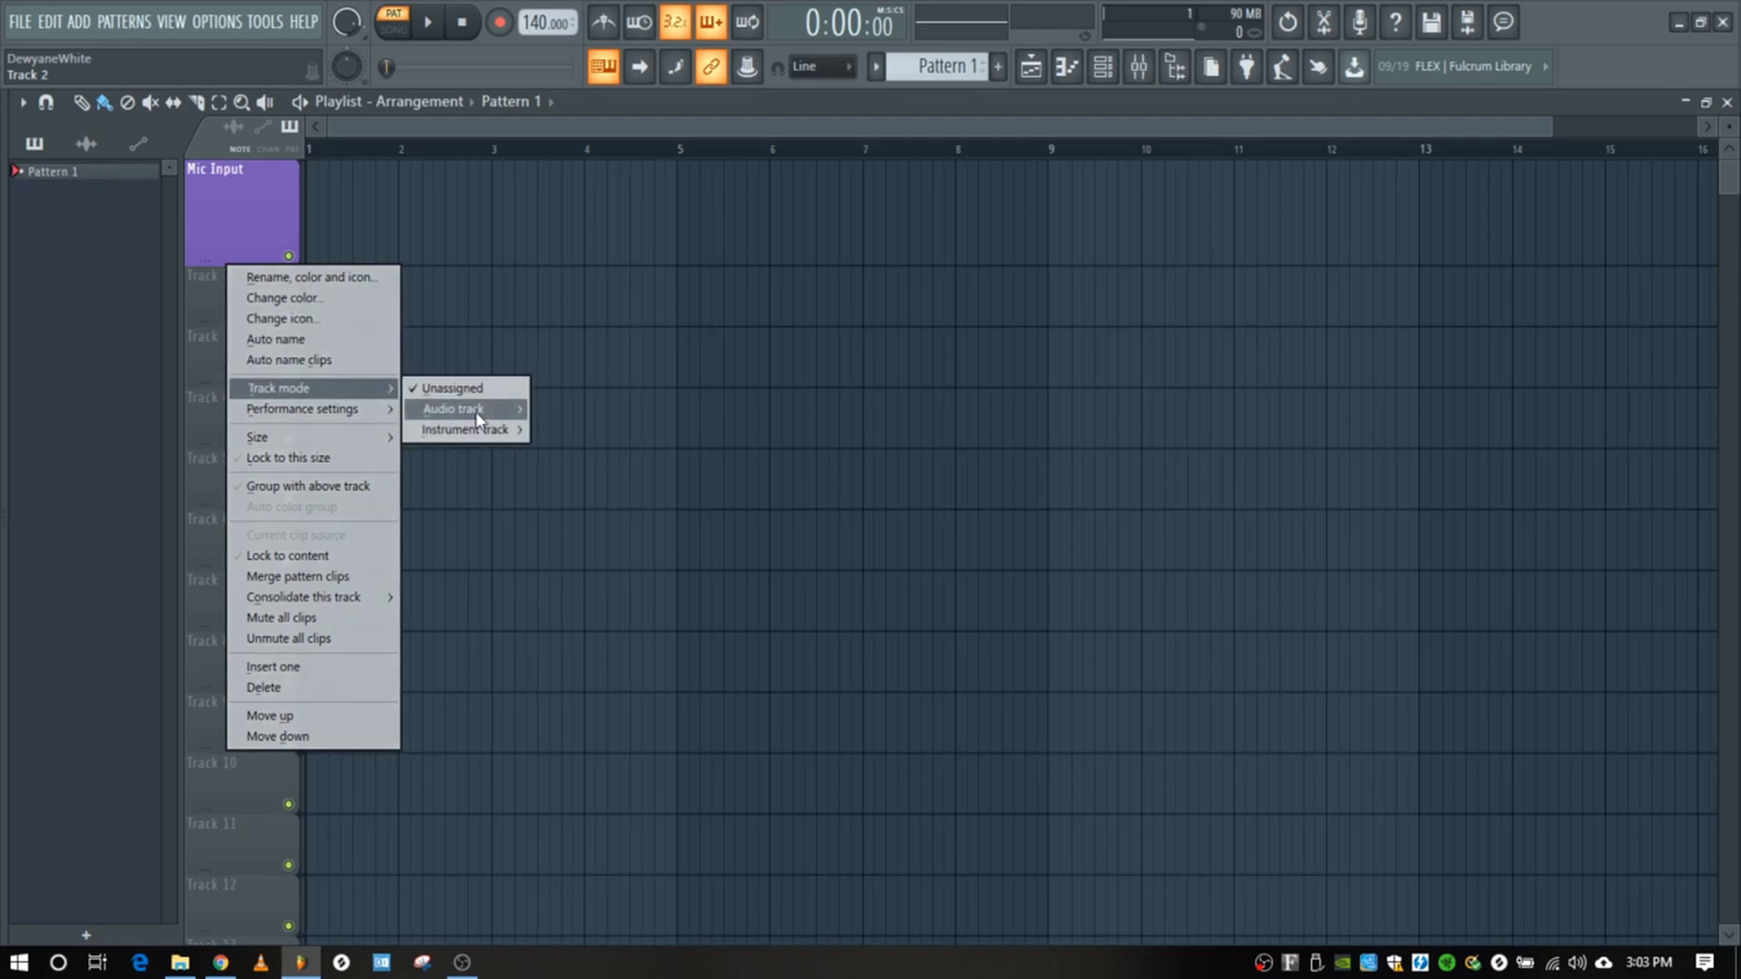
{"action": "mouse_move", "coordinate": [479, 413]}
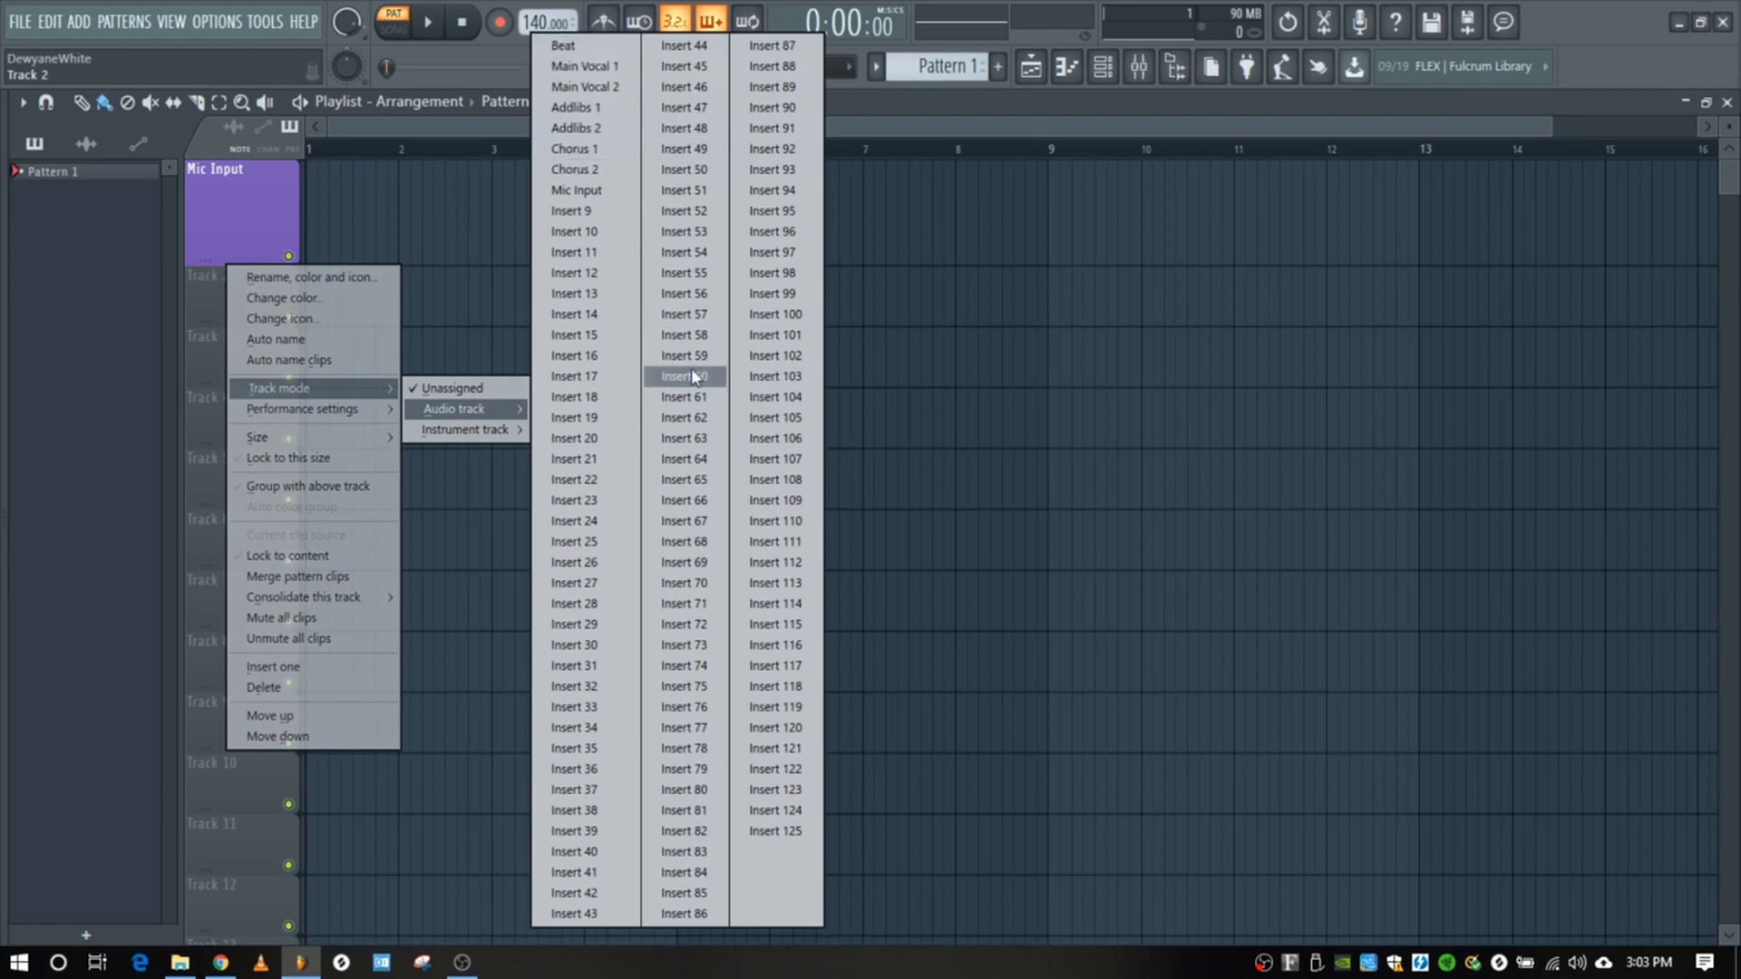
{"action": "left_click", "coordinate": [595, 47]}
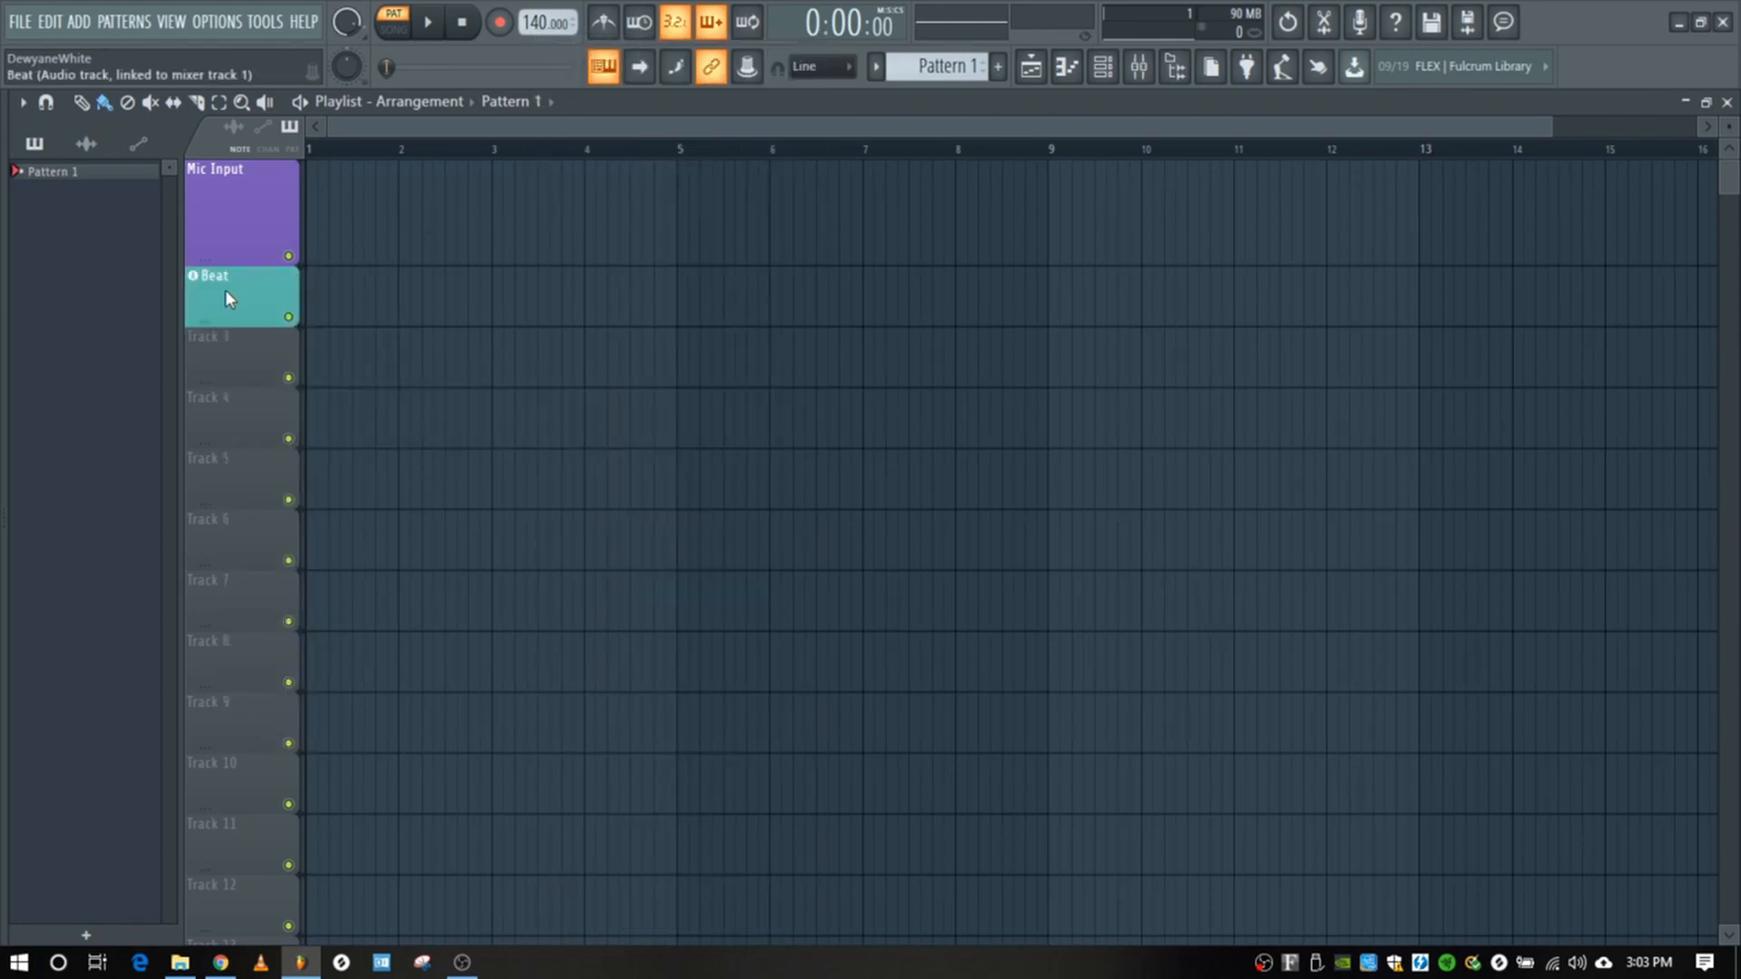
Step: Make playlist Tracks 3 and 4 audio tracks linked to the Main Vocal 1 and Main Vocal 2 mixer tracks
{"action": "right_click", "coordinate": [245, 338]}
{"action": "mouse_move", "coordinate": [372, 451]}
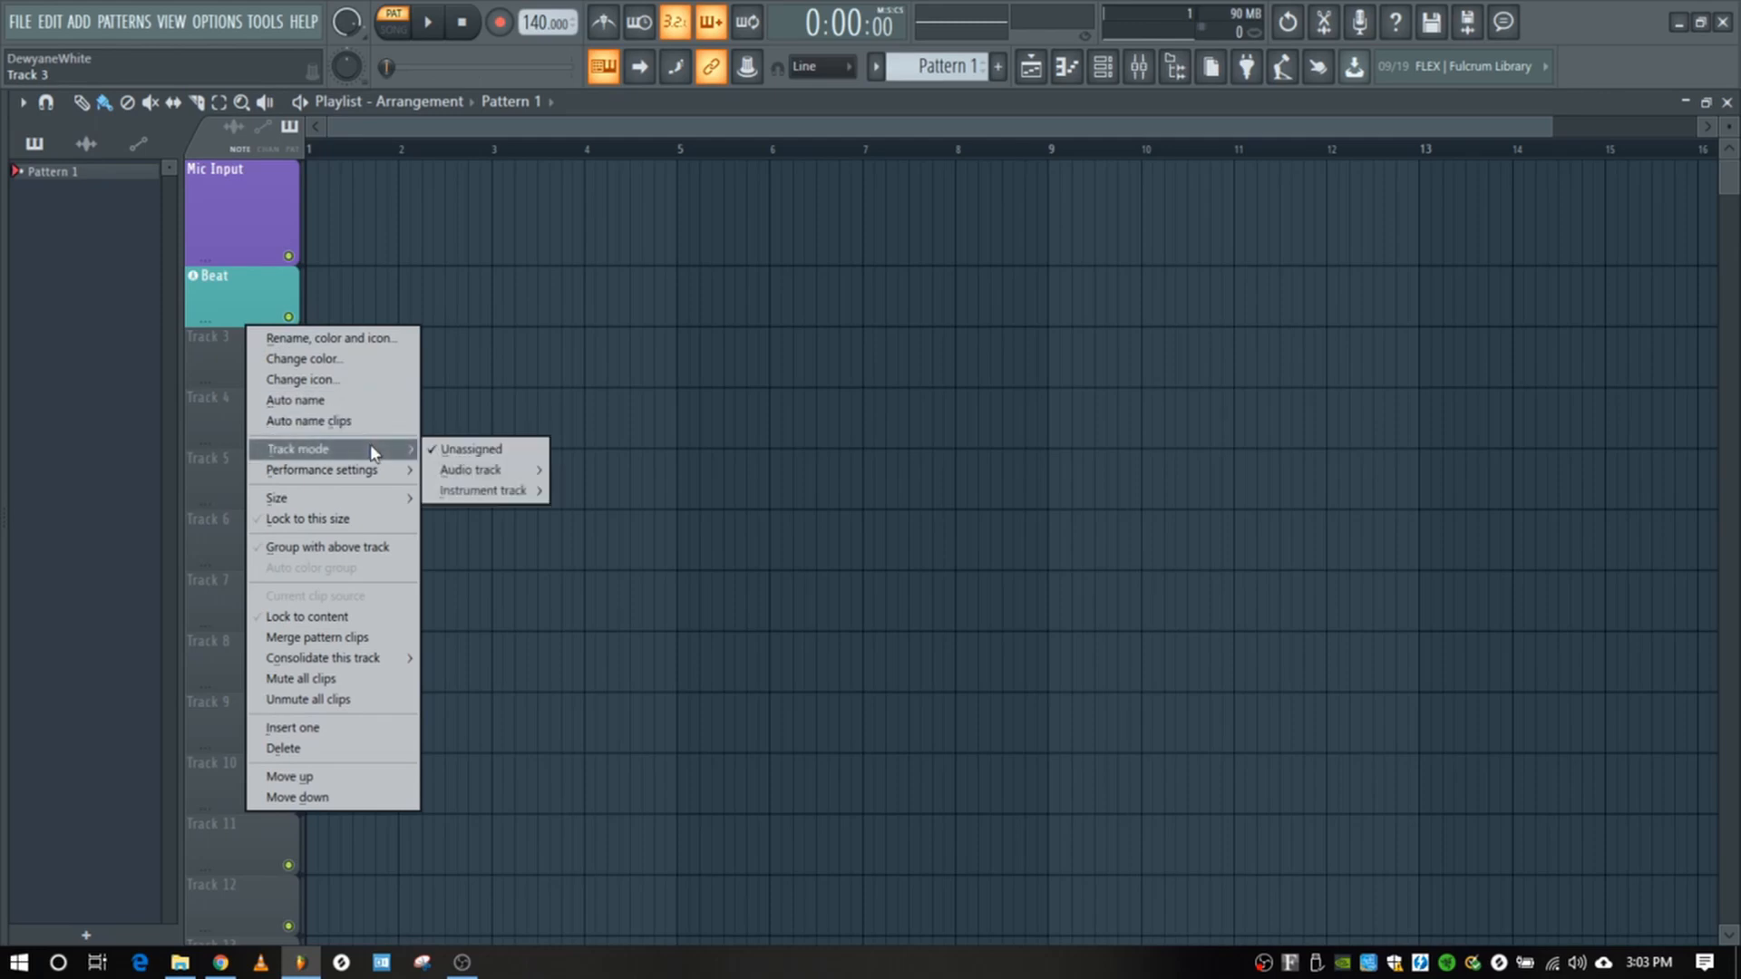
{"action": "mouse_move", "coordinate": [490, 471]}
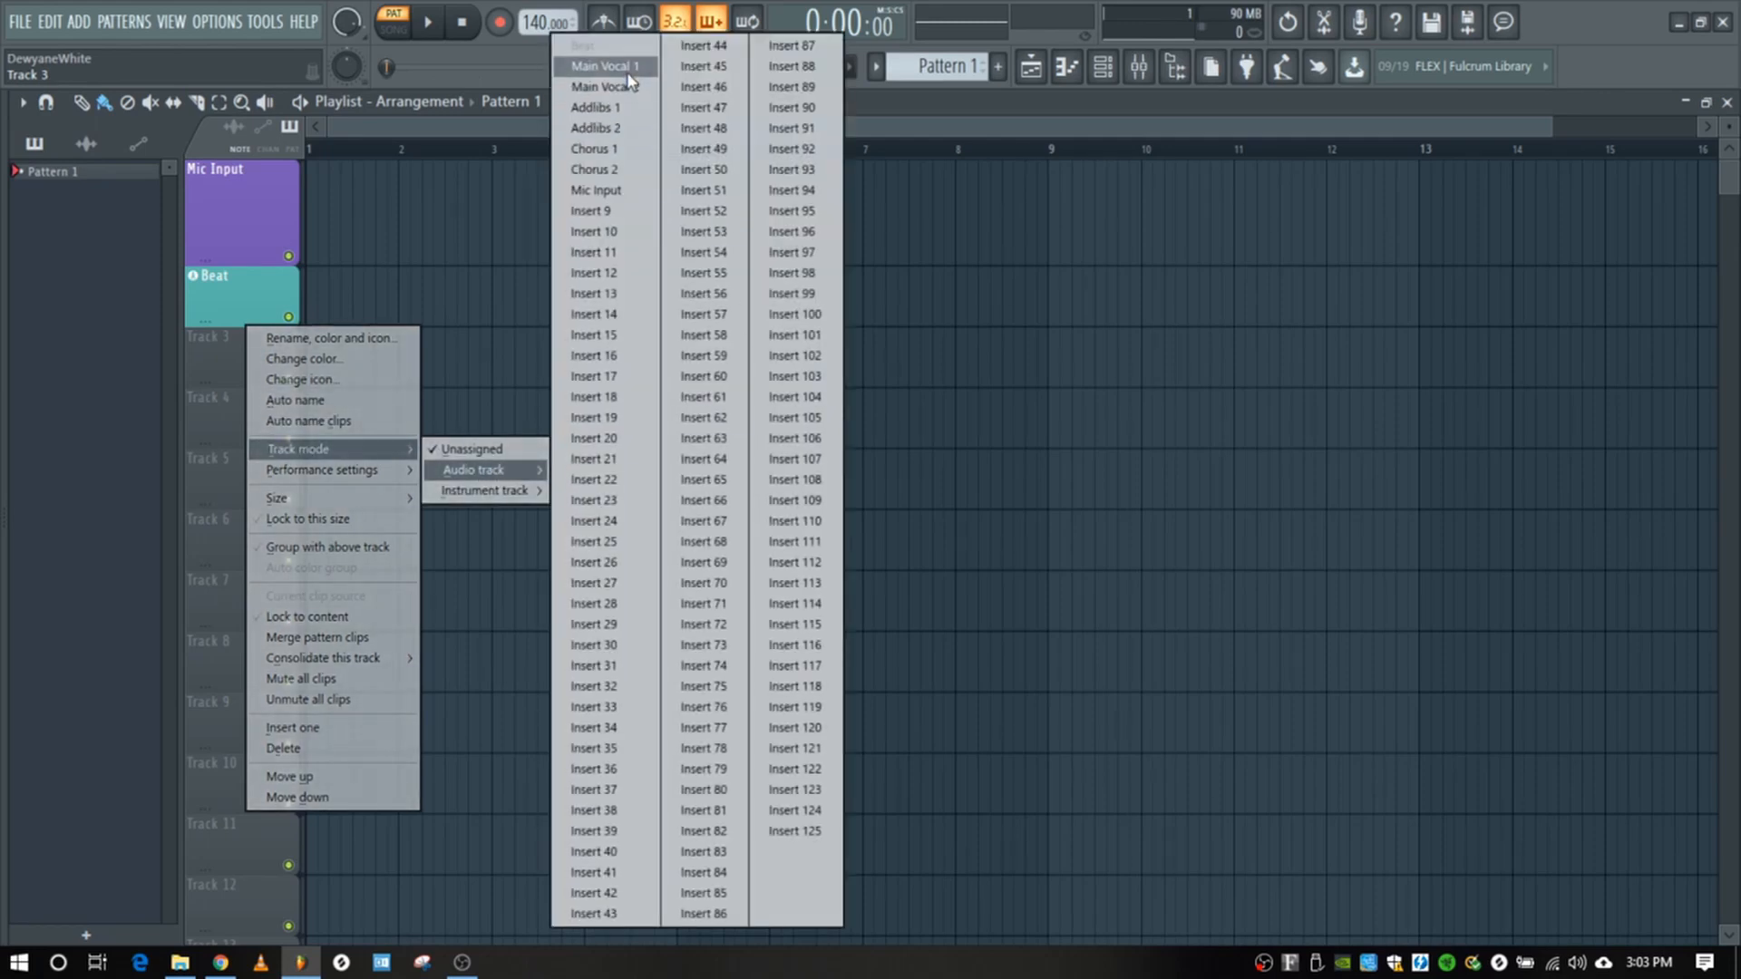
{"action": "left_click", "coordinate": [629, 74]}
{"action": "right_click", "coordinate": [257, 399]}
{"action": "mouse_move", "coordinate": [365, 515]}
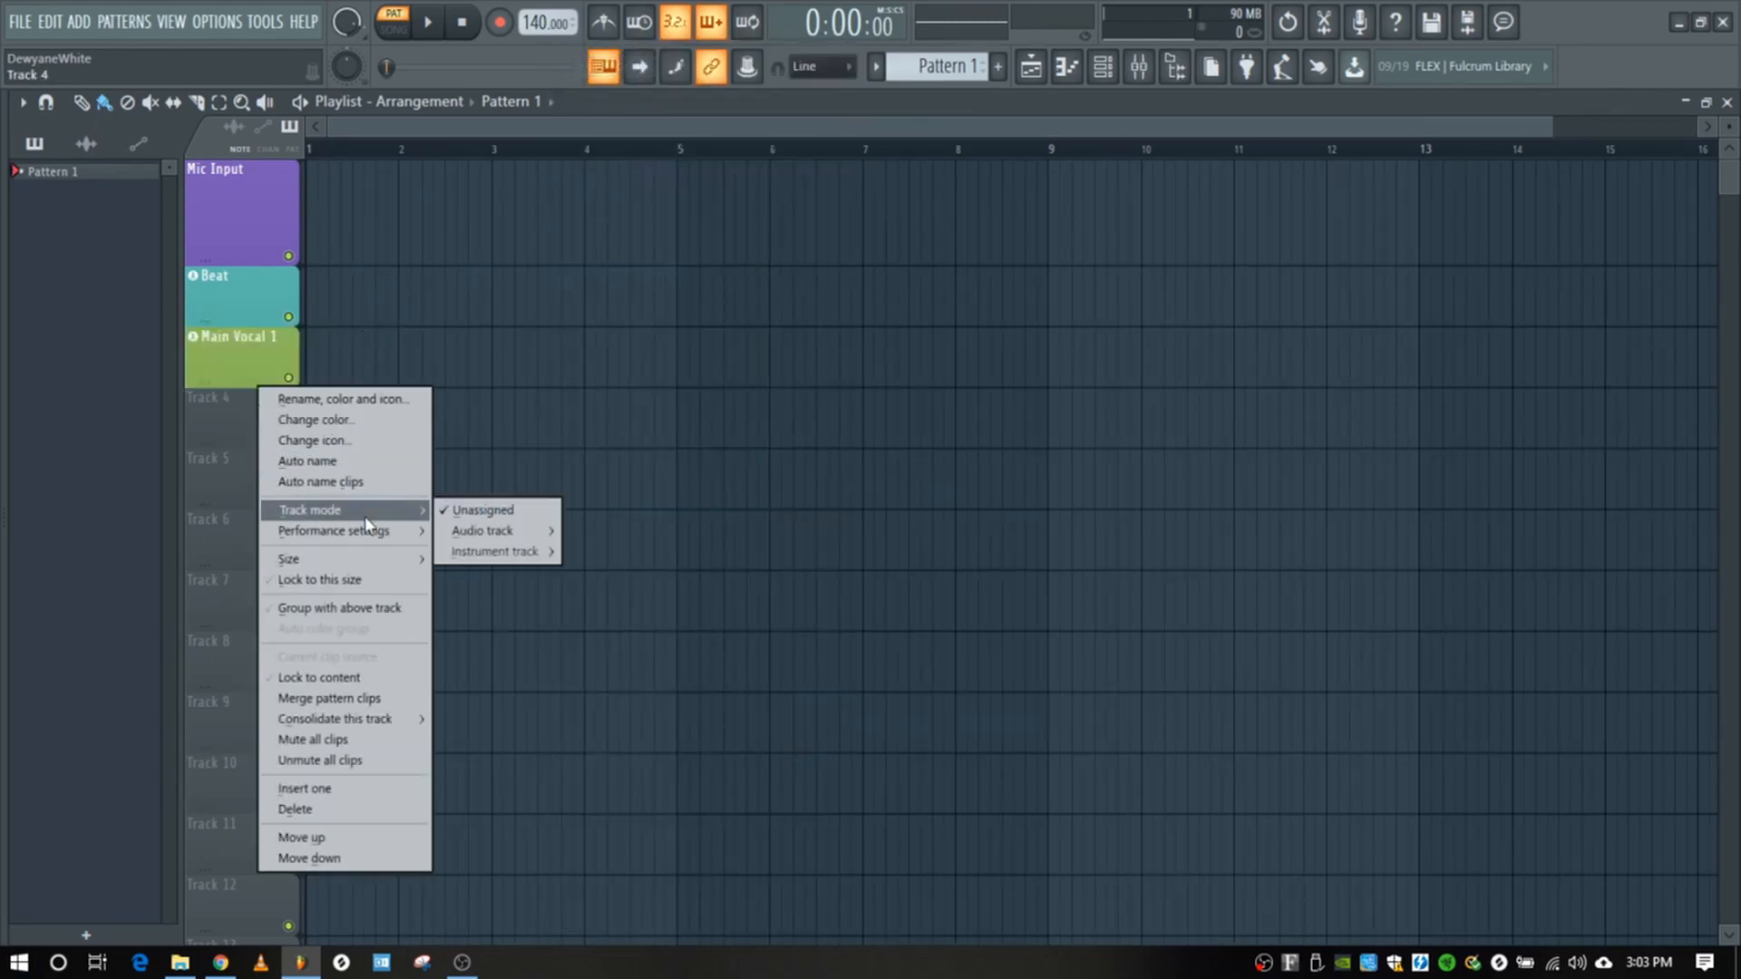
{"action": "mouse_move", "coordinate": [485, 540]}
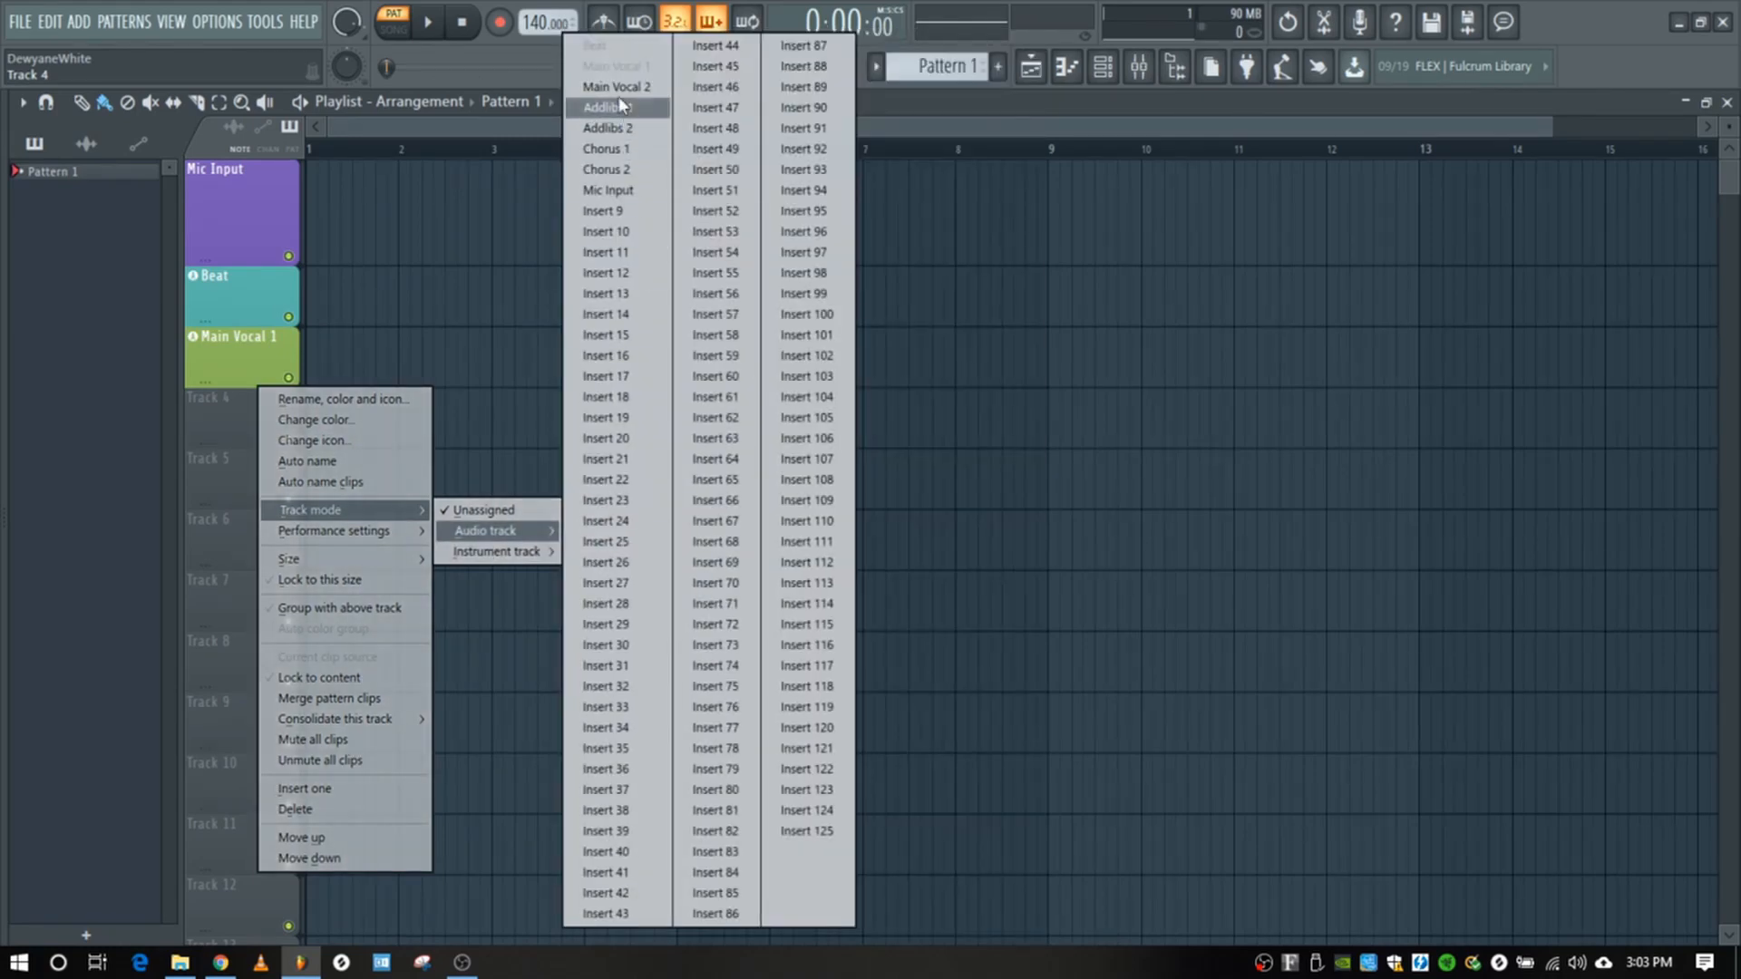
{"action": "left_click", "coordinate": [616, 89]}
Step: Make playlist Tracks 5 and 6 audio tracks linked to the Addlibs 1 and Addlibs 2 mixer tracks
{"action": "right_click", "coordinate": [270, 464]}
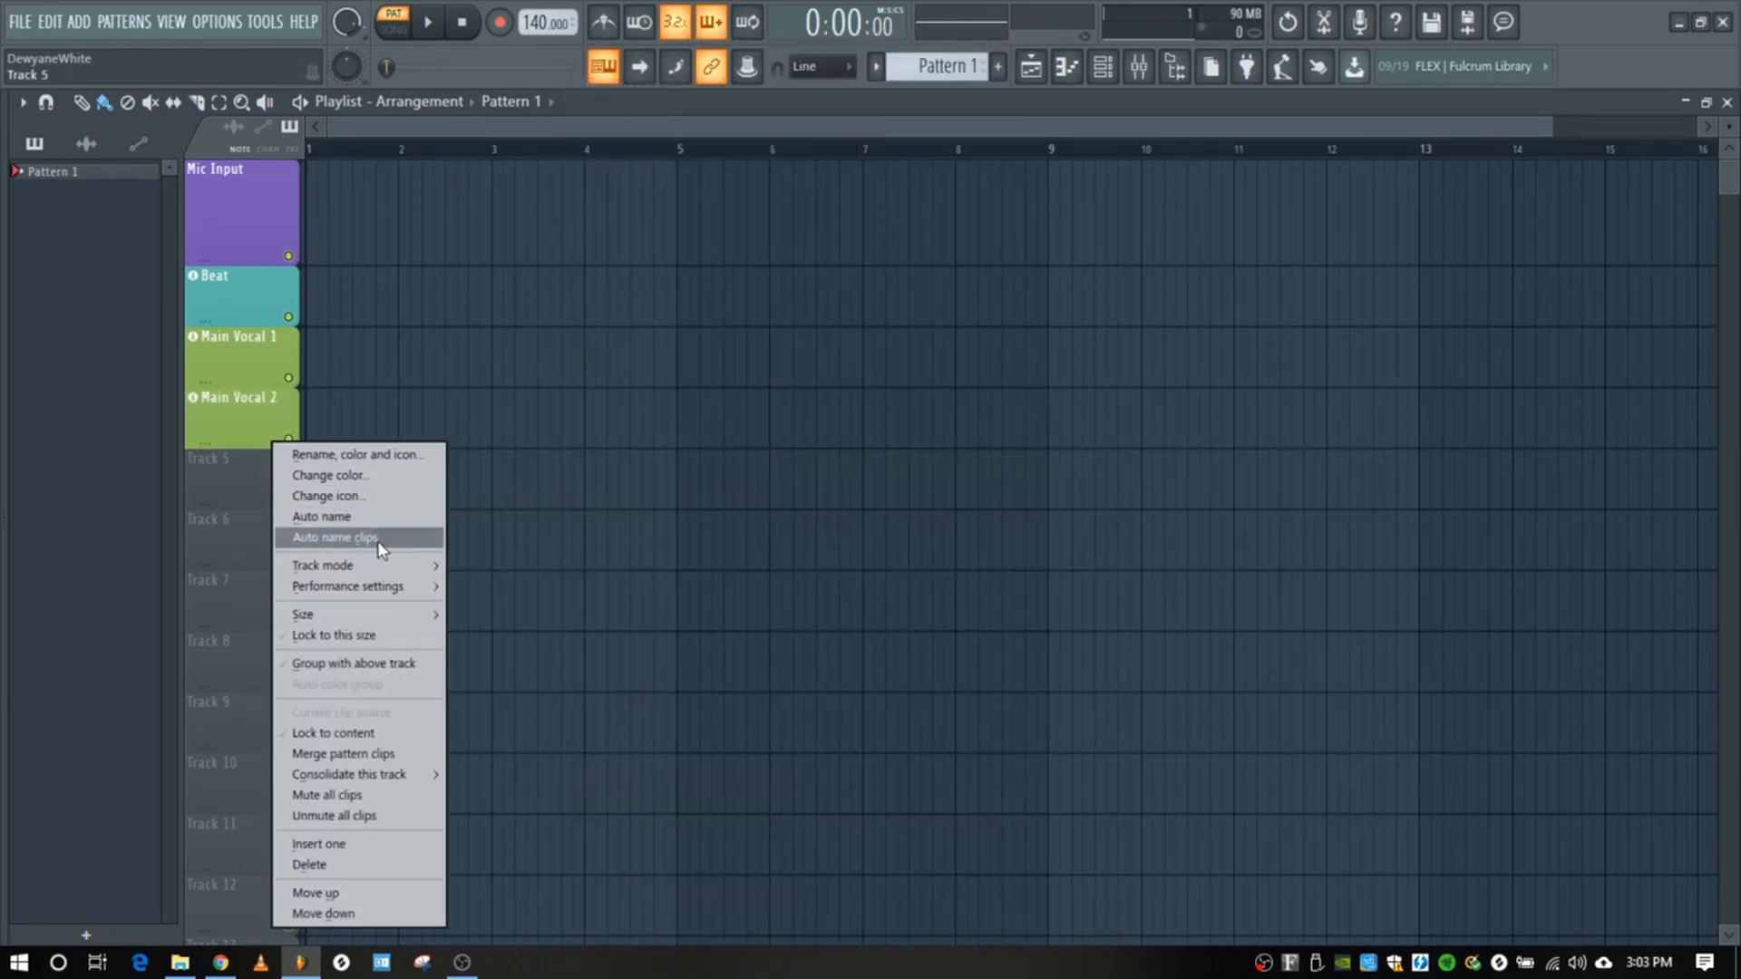
{"action": "mouse_move", "coordinate": [399, 565]}
{"action": "mouse_move", "coordinate": [471, 586]}
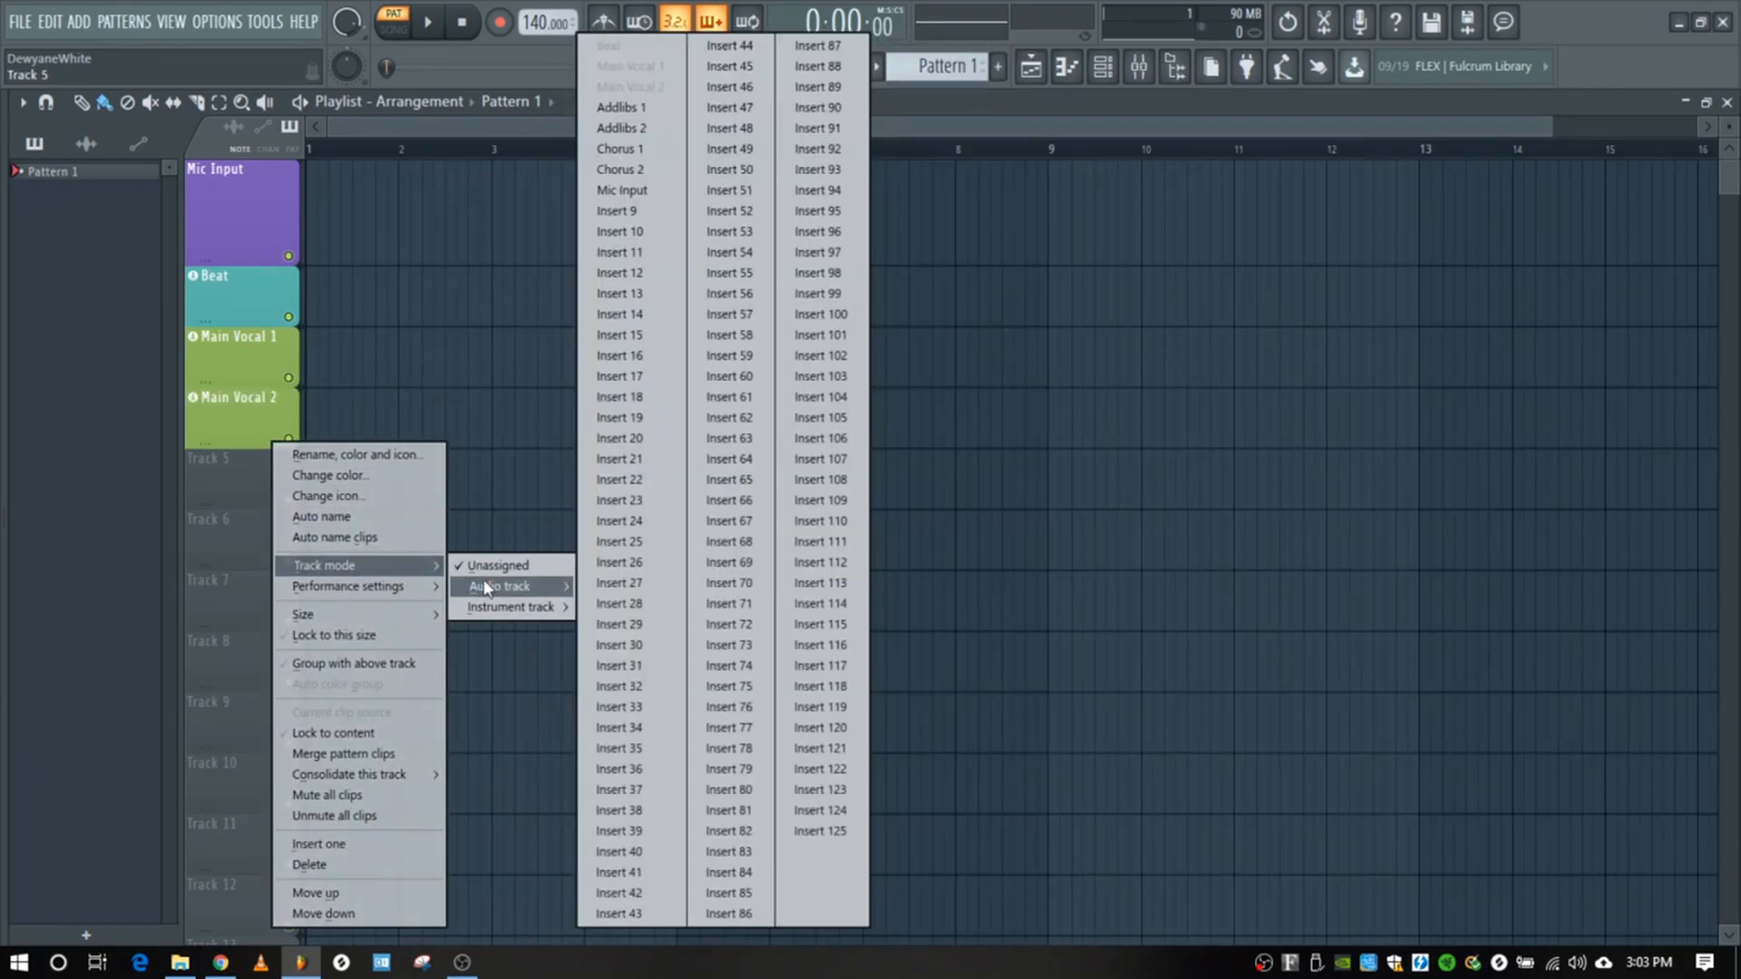
{"action": "left_click", "coordinate": [637, 105]}
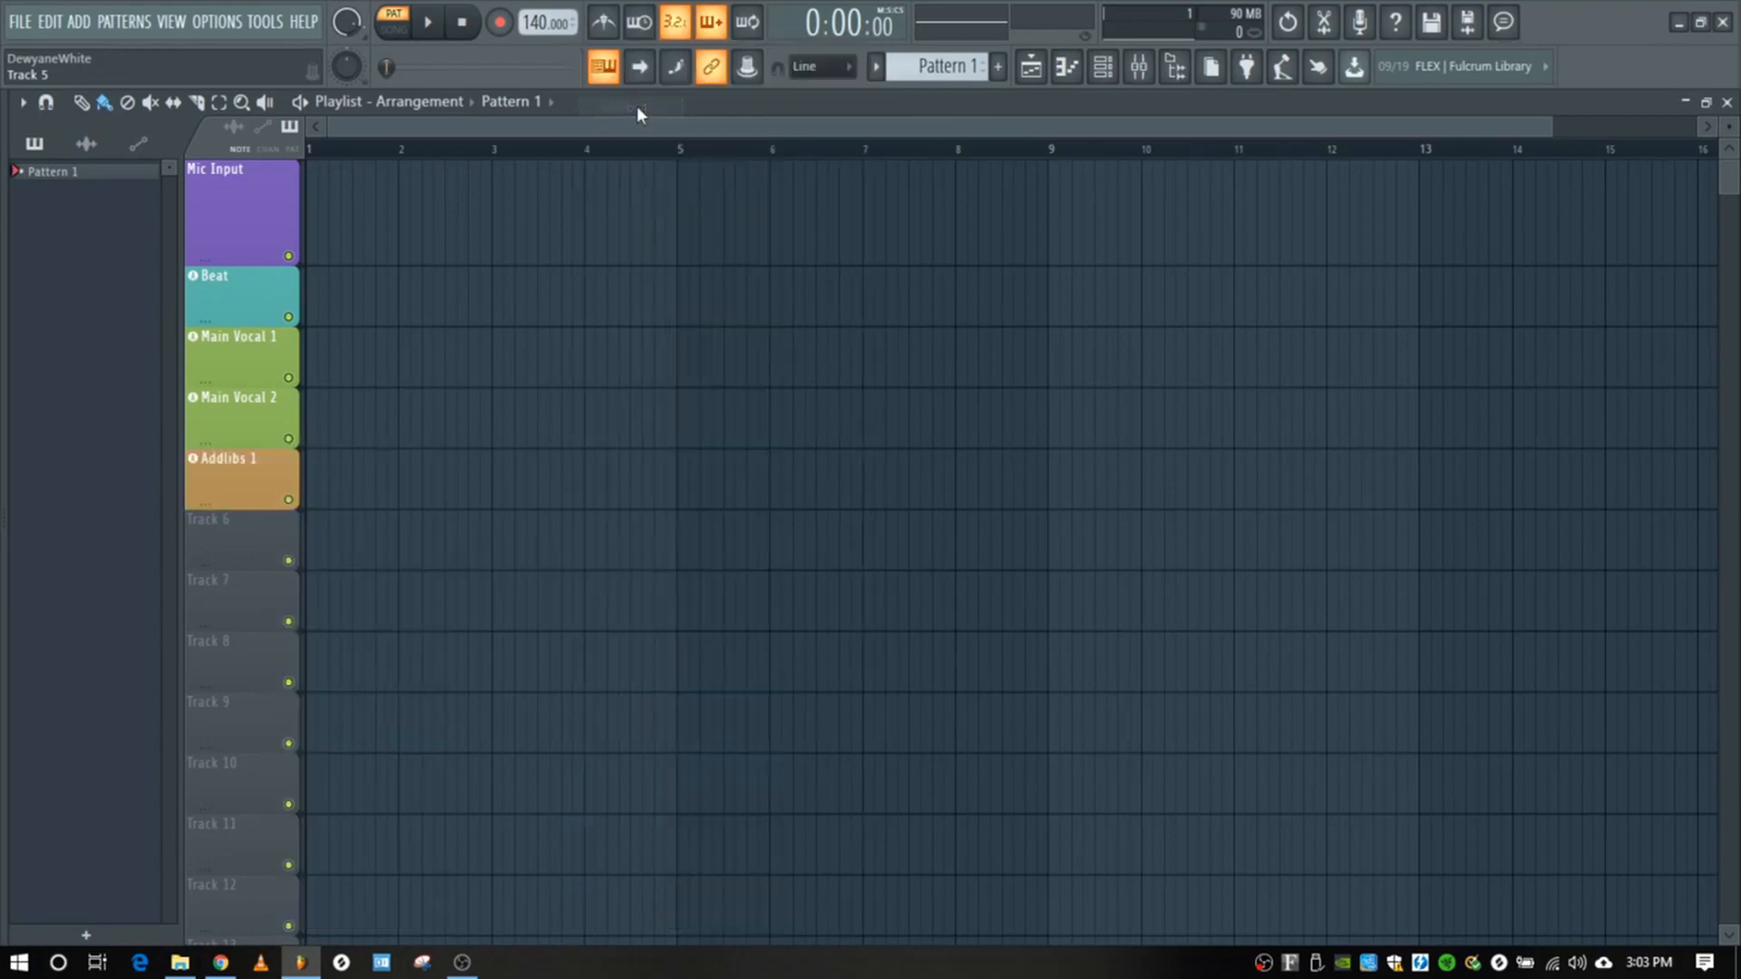
{"action": "right_click", "coordinate": [278, 527]}
{"action": "mouse_move", "coordinate": [400, 566]}
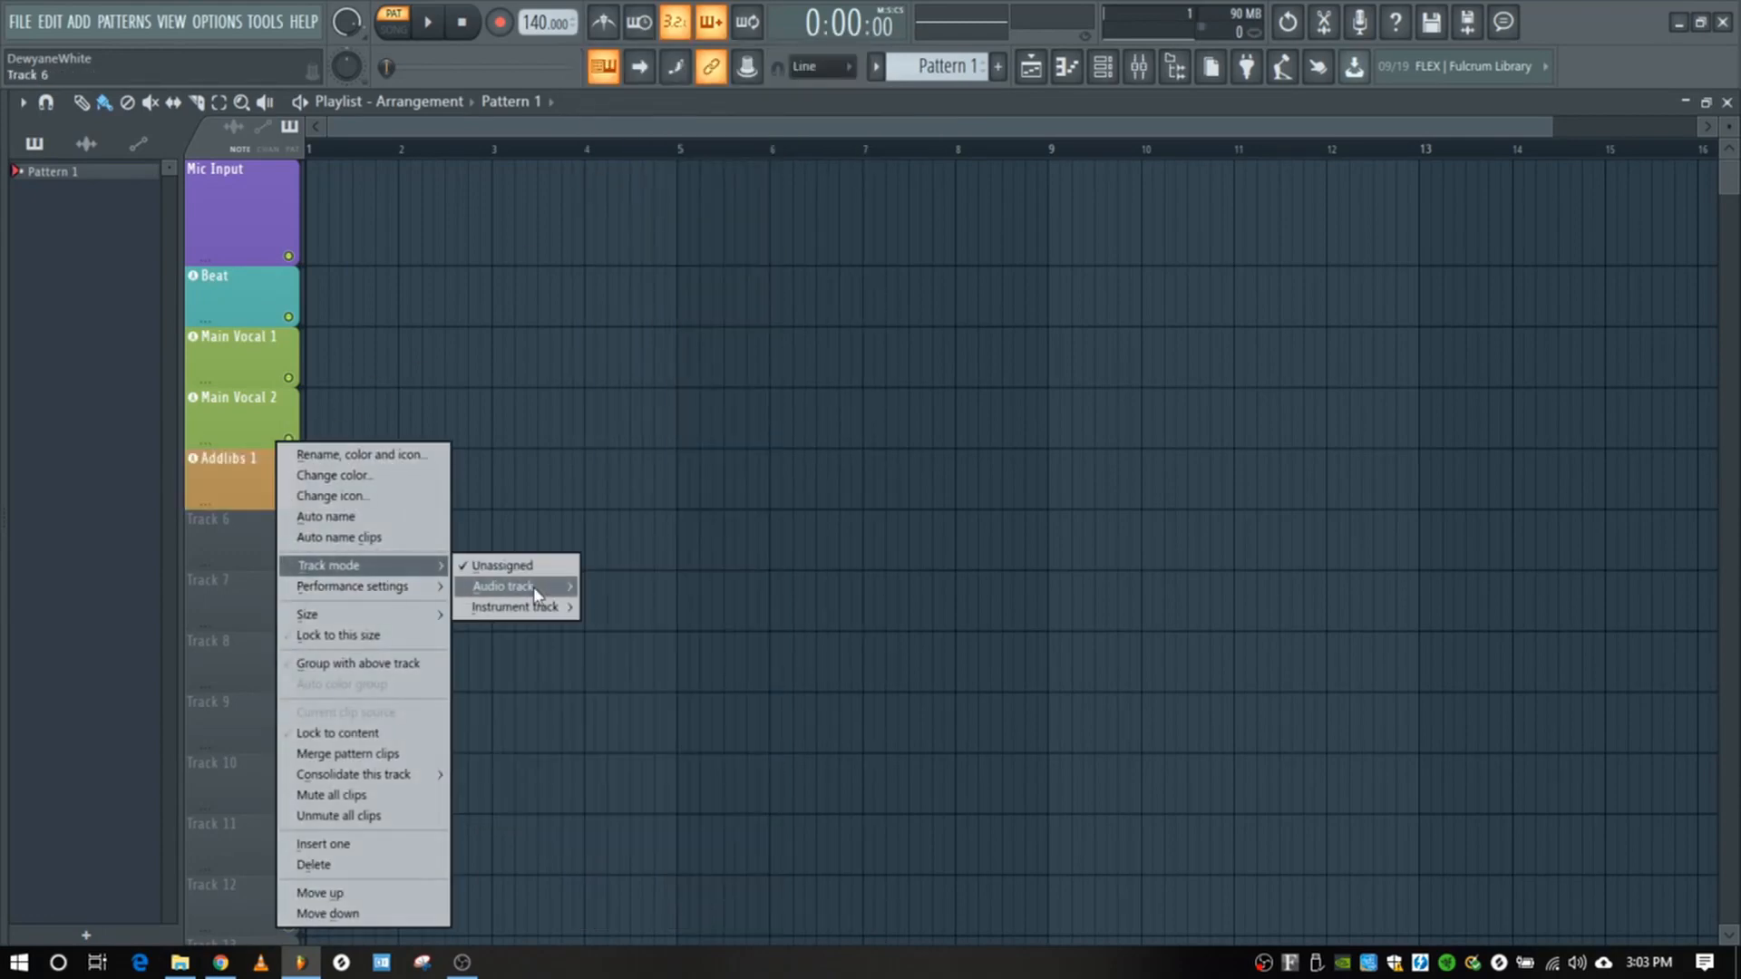
{"action": "mouse_move", "coordinate": [533, 586]}
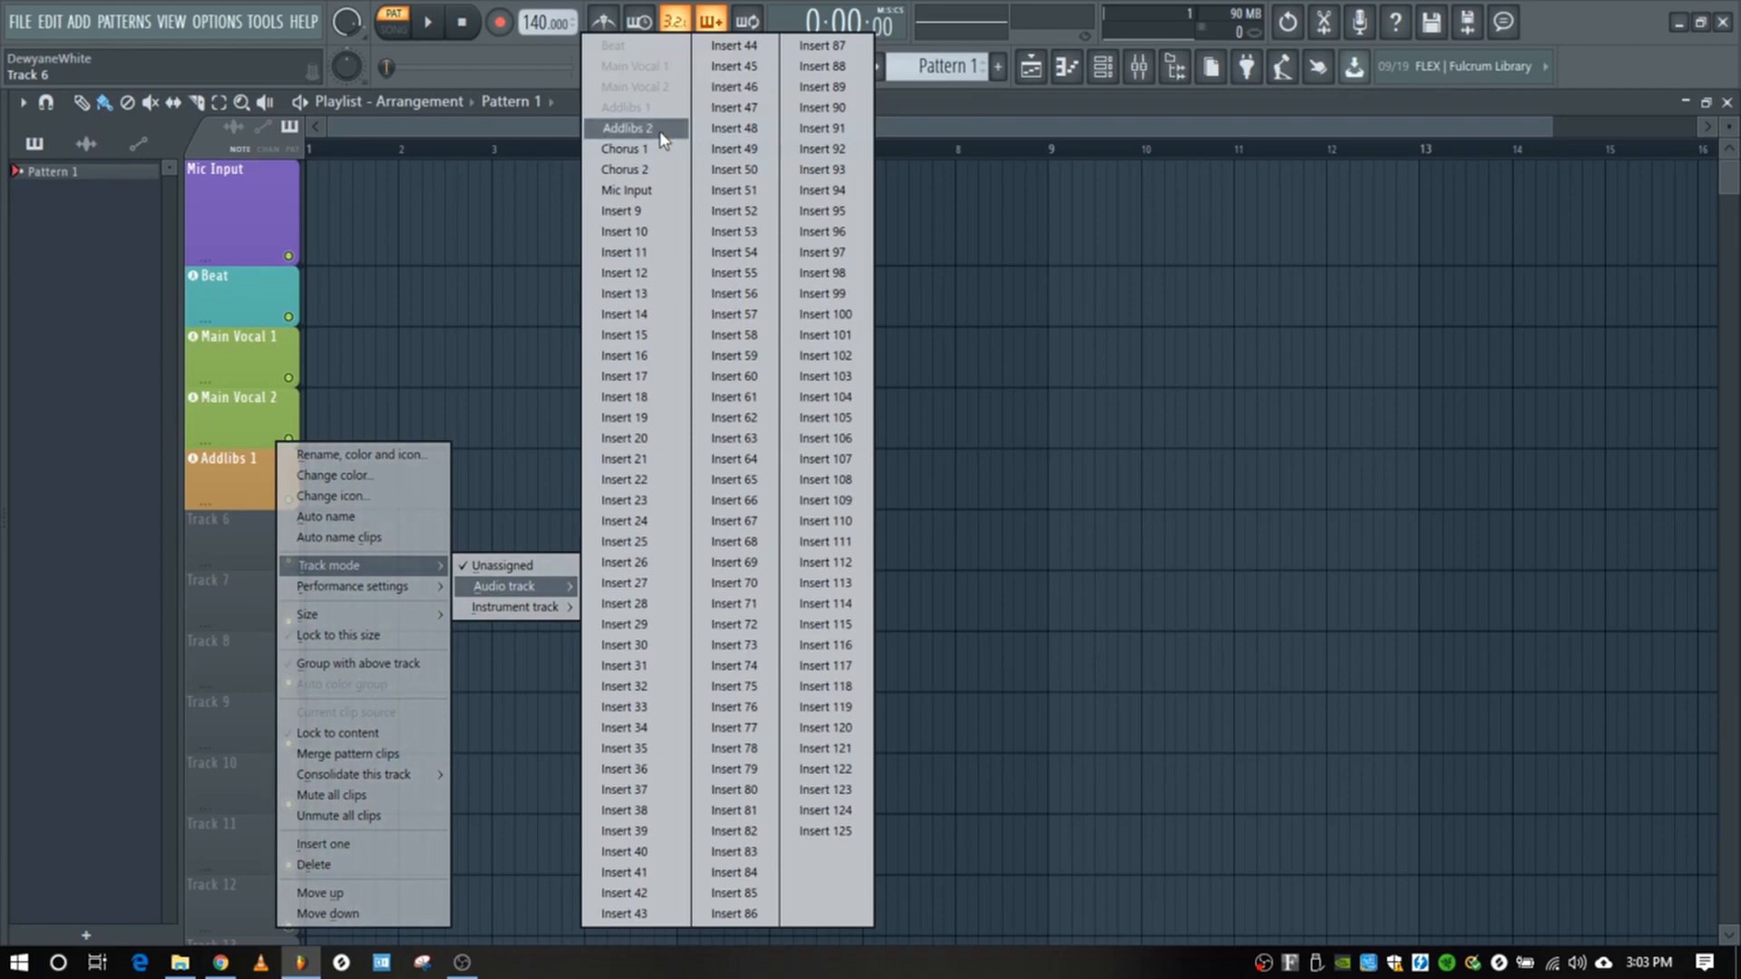
{"action": "left_click", "coordinate": [635, 128]}
Step: Make playlist Tracks 7 and 8 audio tracks linked to the Chorus 1 and Chorus 2 mixer tracks
{"action": "right_click", "coordinate": [238, 615]}
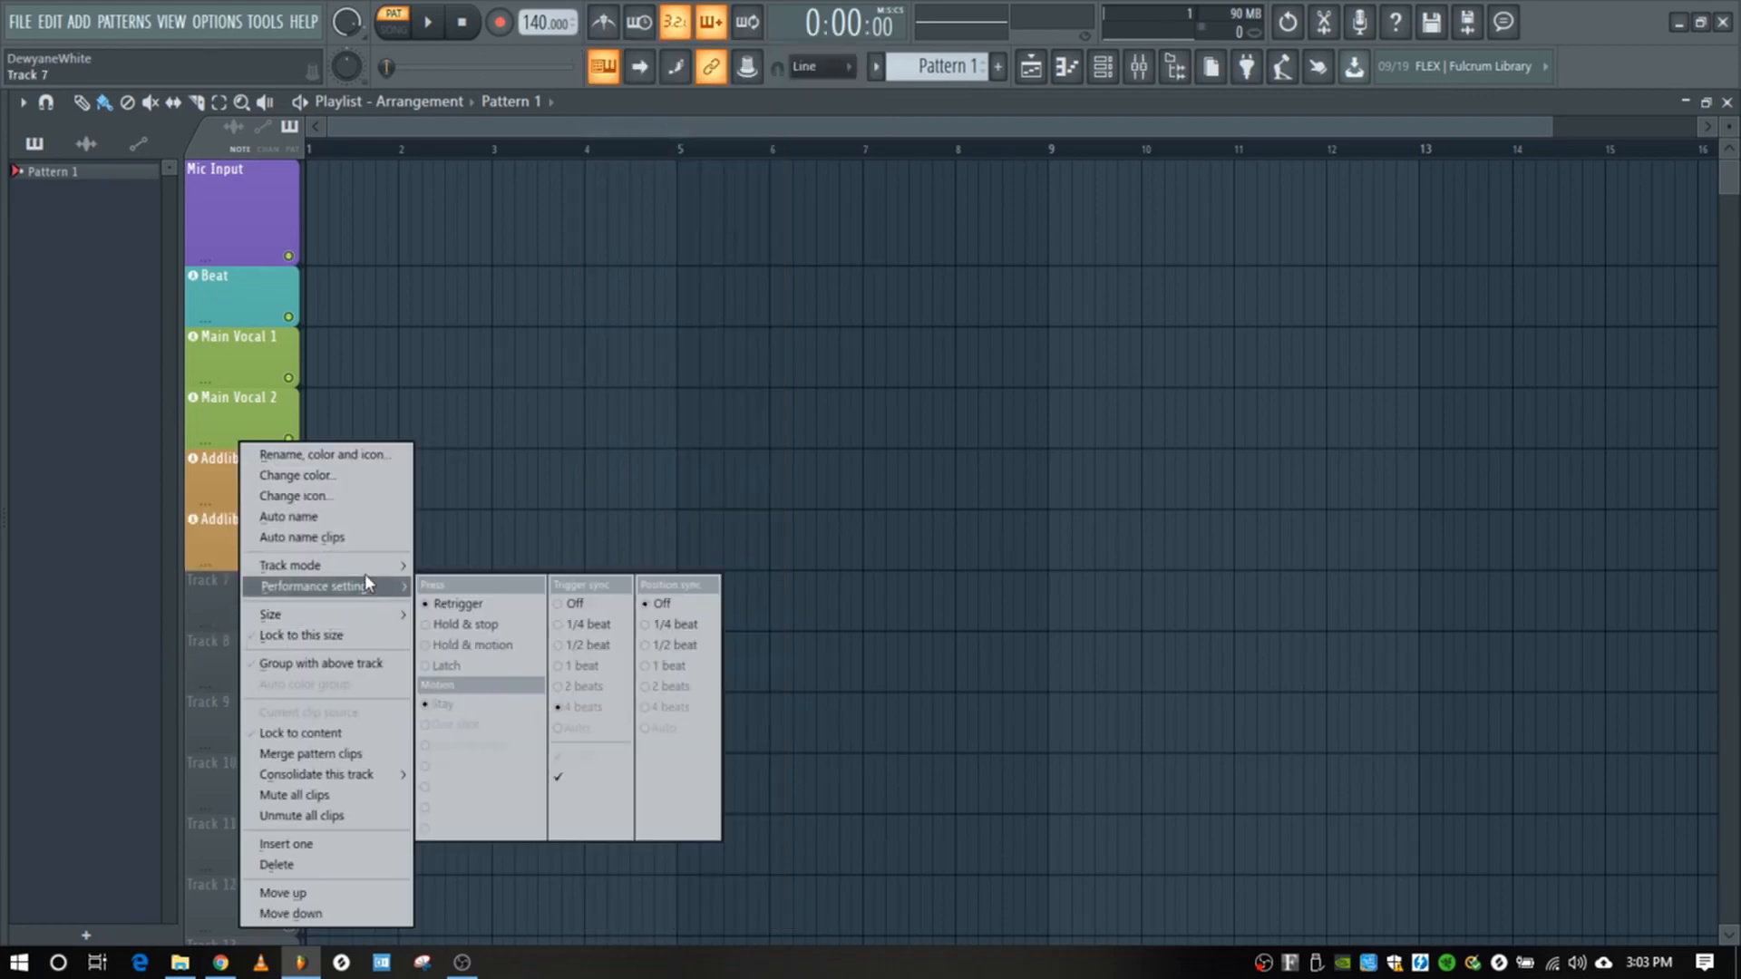
{"action": "mouse_move", "coordinate": [369, 573]}
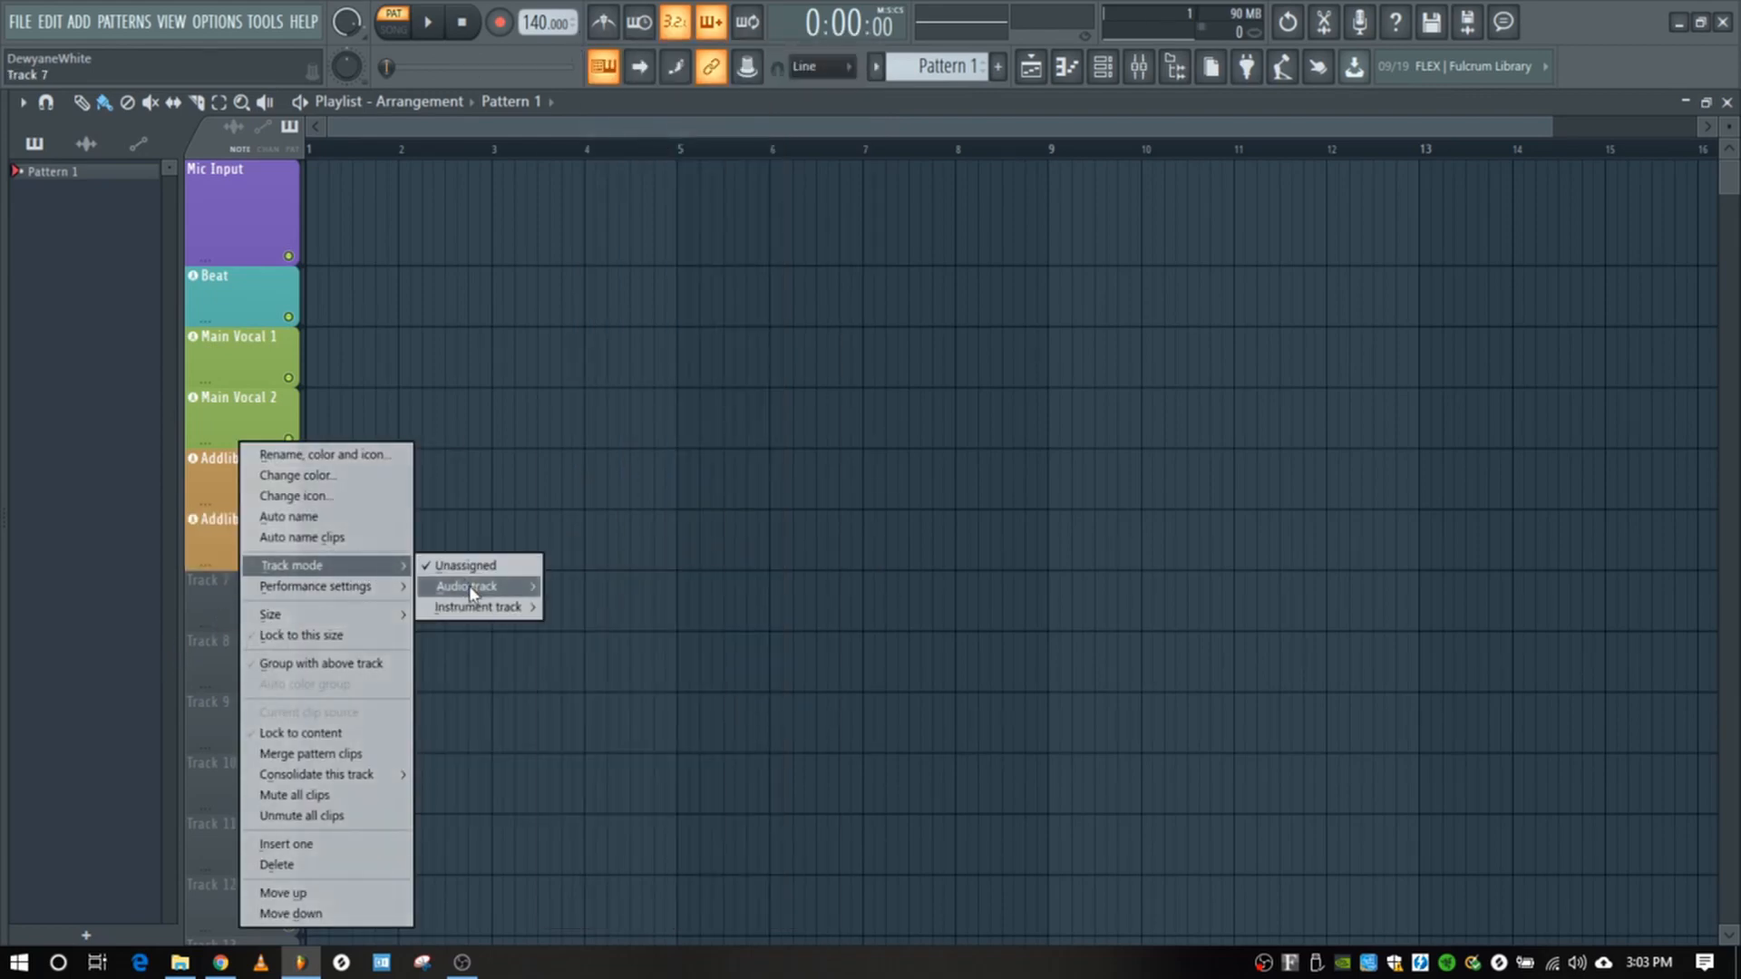
{"action": "mouse_move", "coordinate": [469, 586]}
{"action": "left_click", "coordinate": [616, 154]}
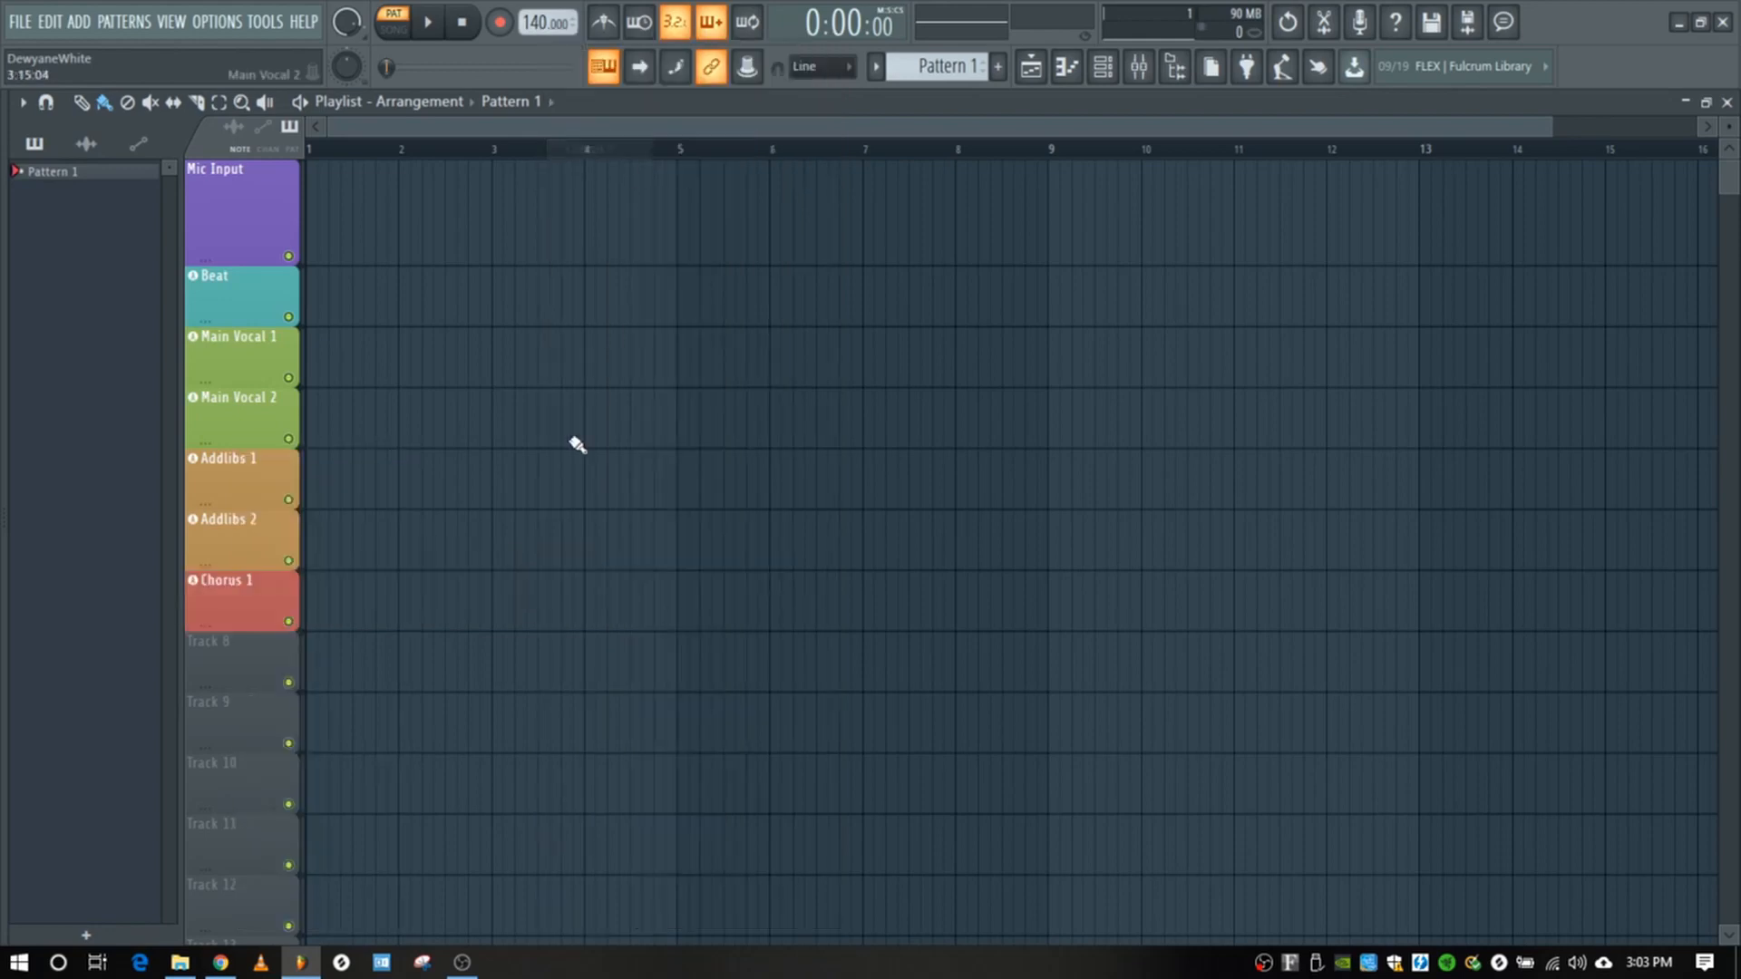
{"action": "right_click", "coordinate": [241, 642]}
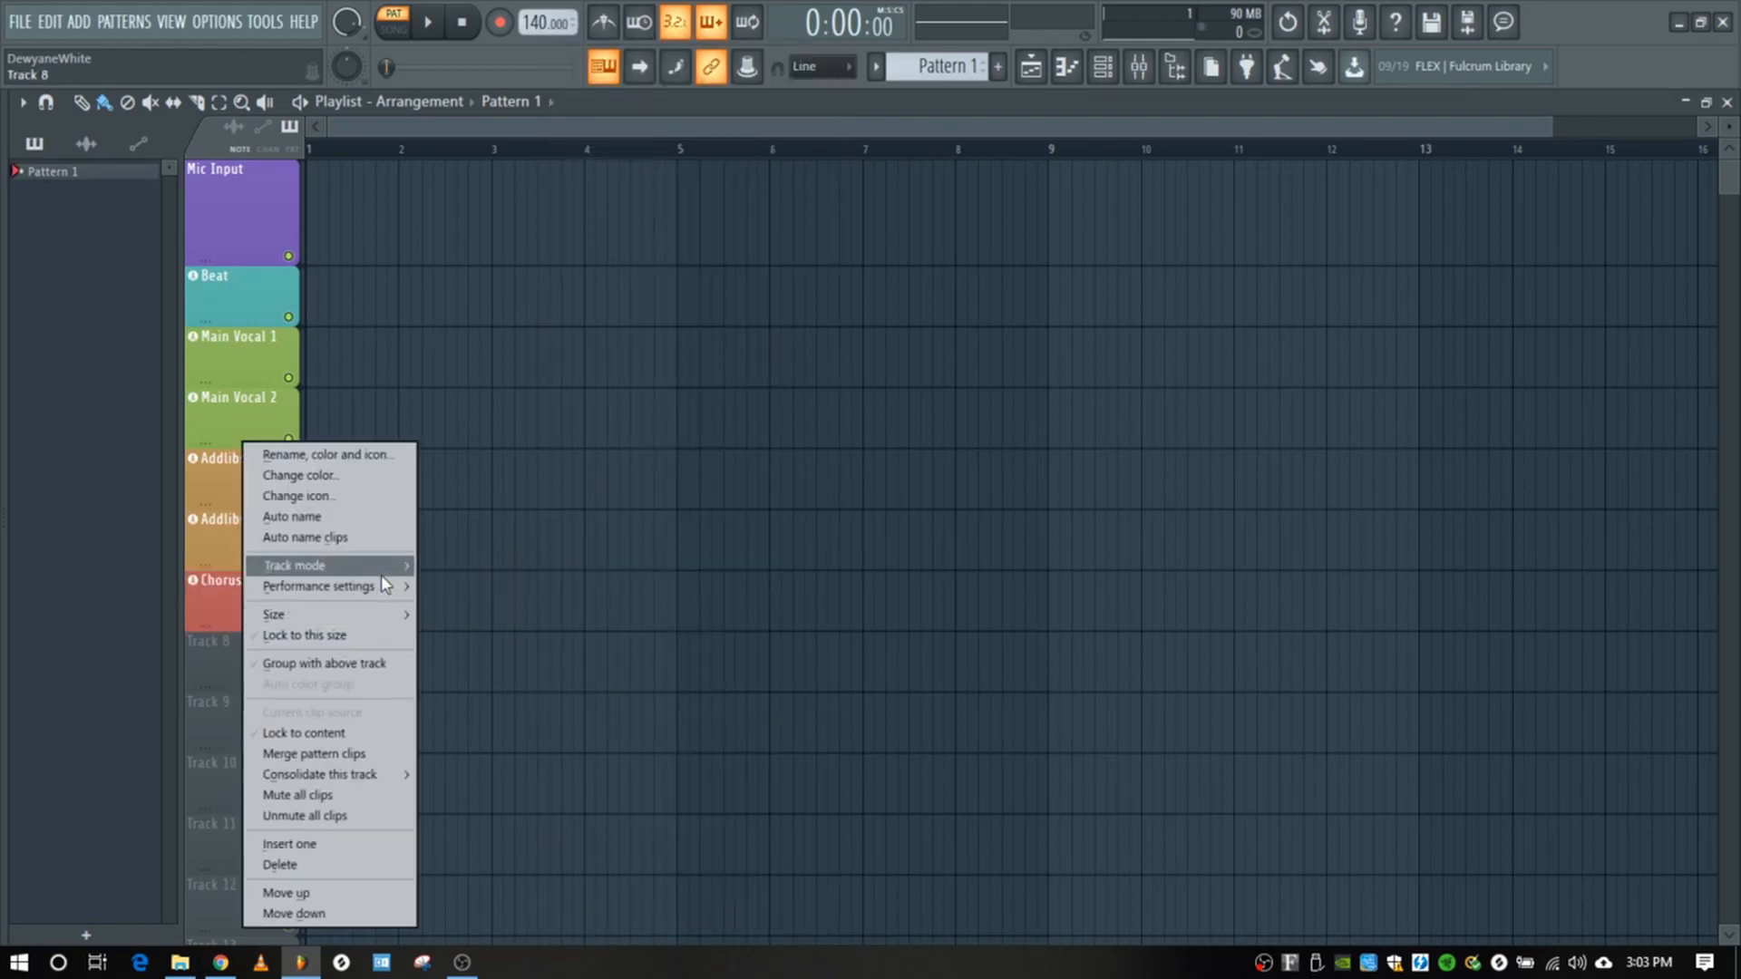
{"action": "mouse_move", "coordinate": [380, 575]}
{"action": "mouse_move", "coordinate": [448, 584]}
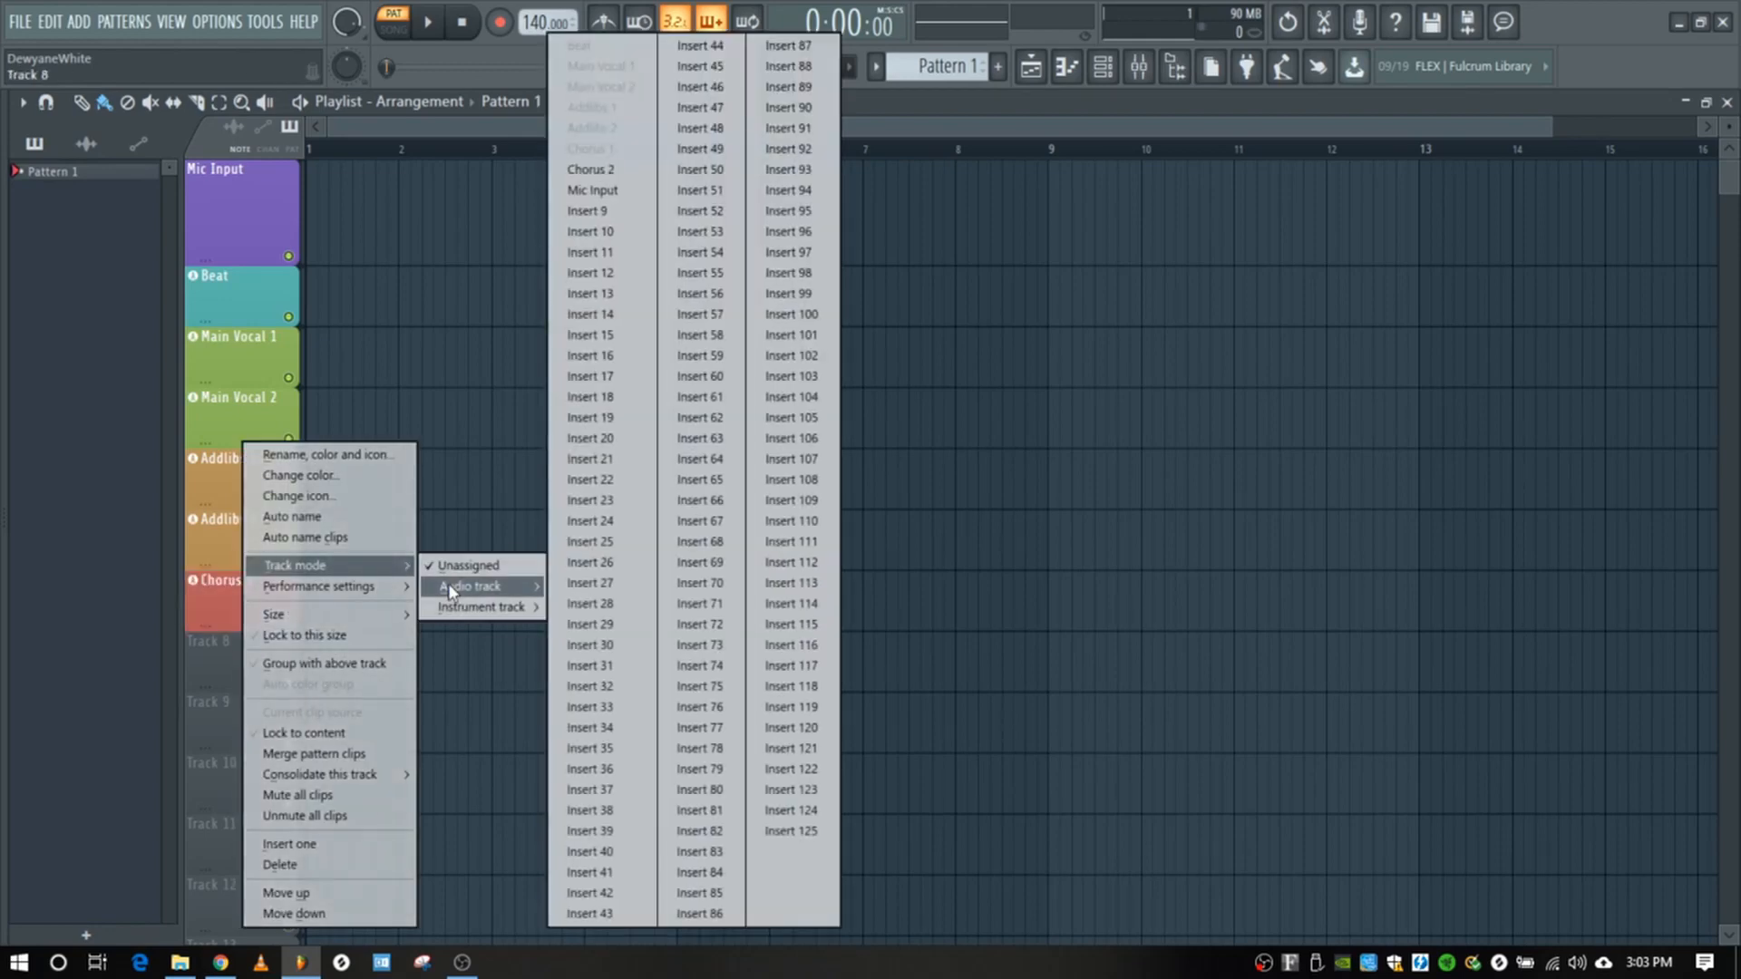
{"action": "left_click", "coordinate": [600, 170]}
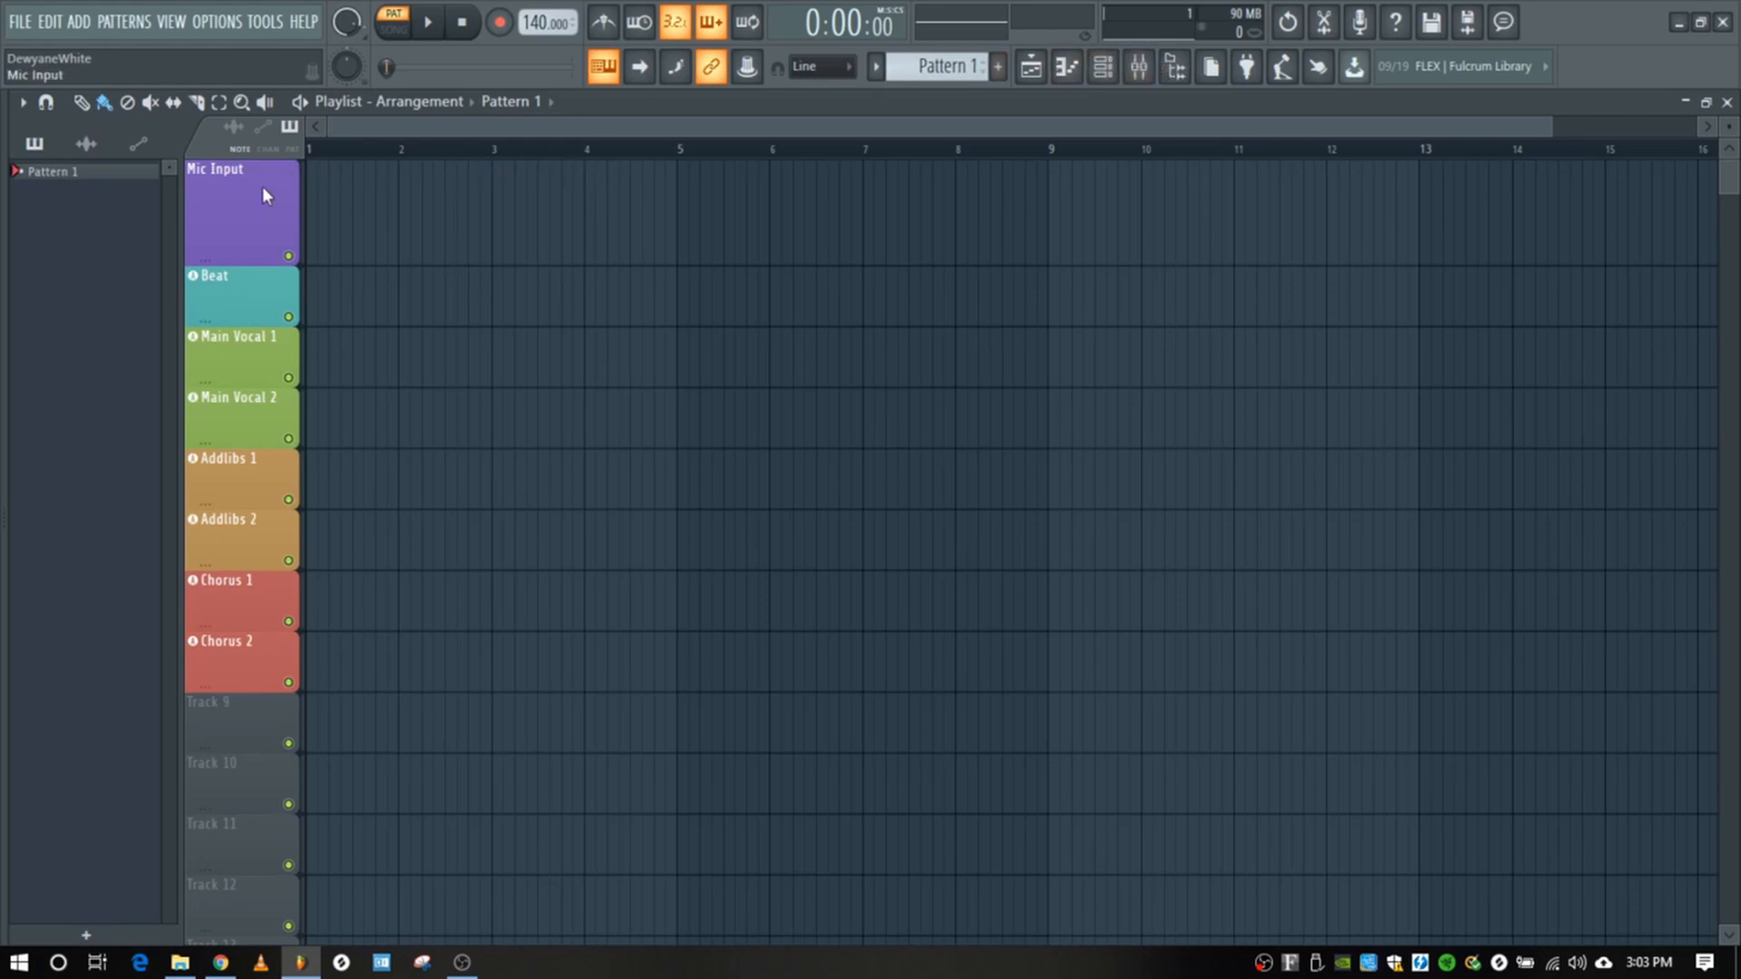
Step: Enlarge the Mic Input playlist track's height to about 375%
{"action": "left_click_drag", "start_coordinate": [228, 251], "coordinate": [228, 294]}
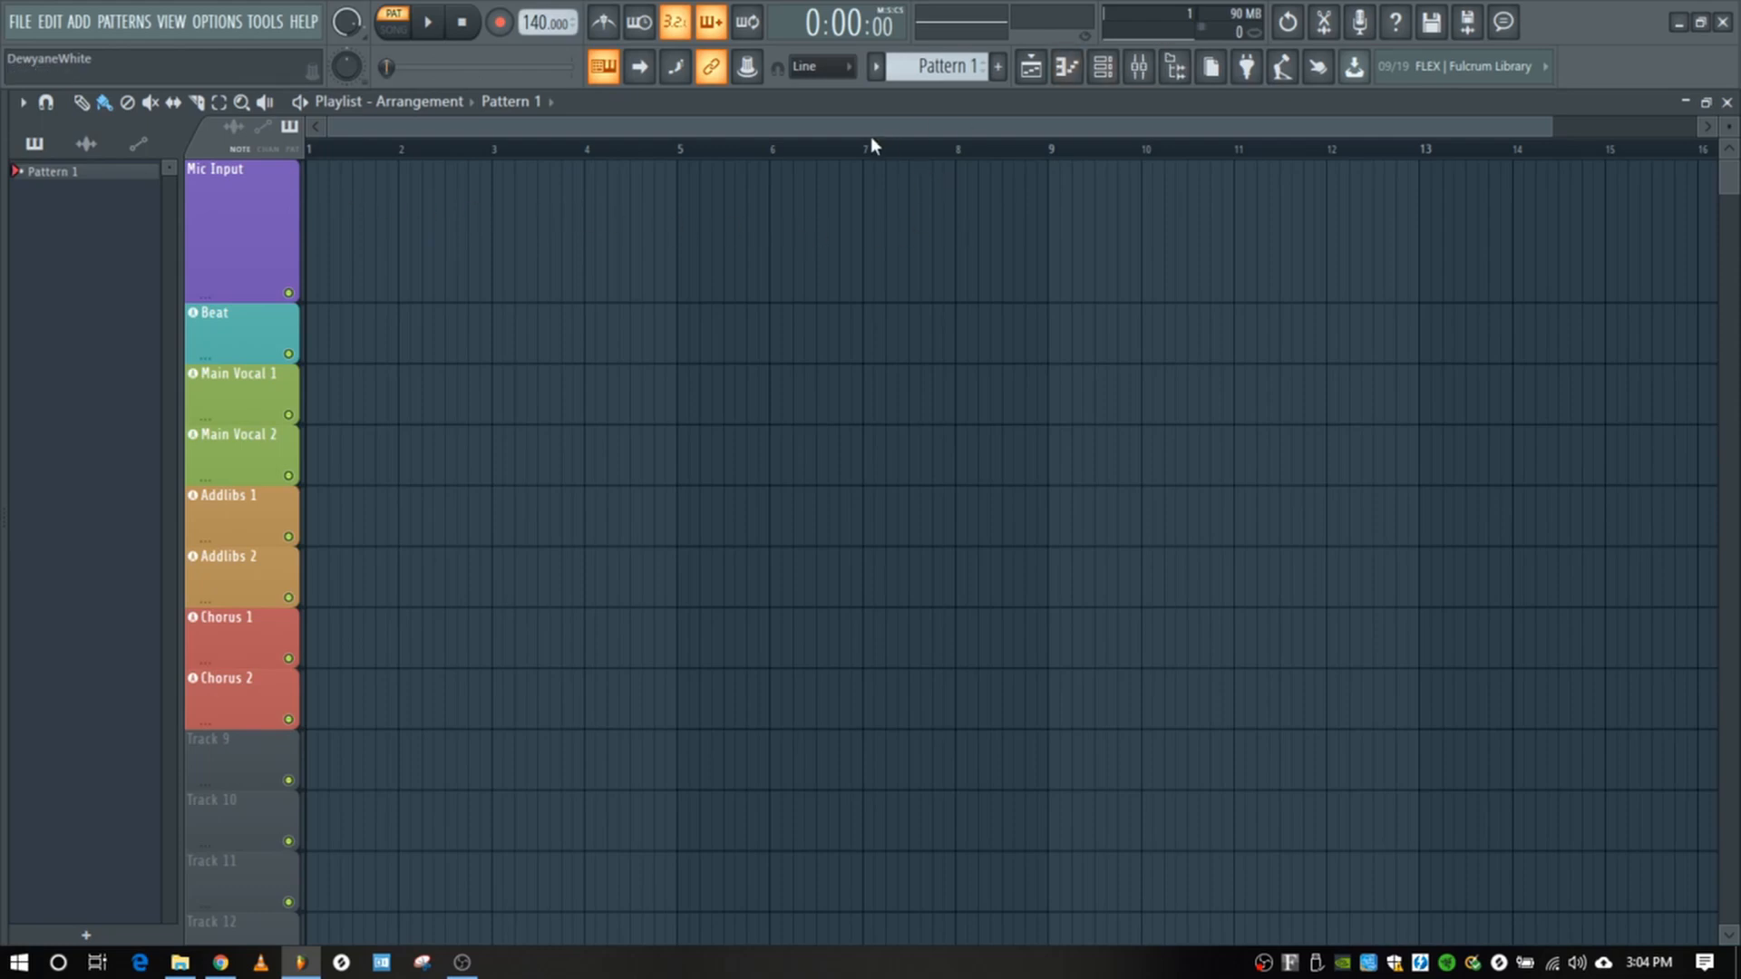
{"action": "left_click_drag", "start_coordinate": [238, 283], "coordinate": [250, 256]}
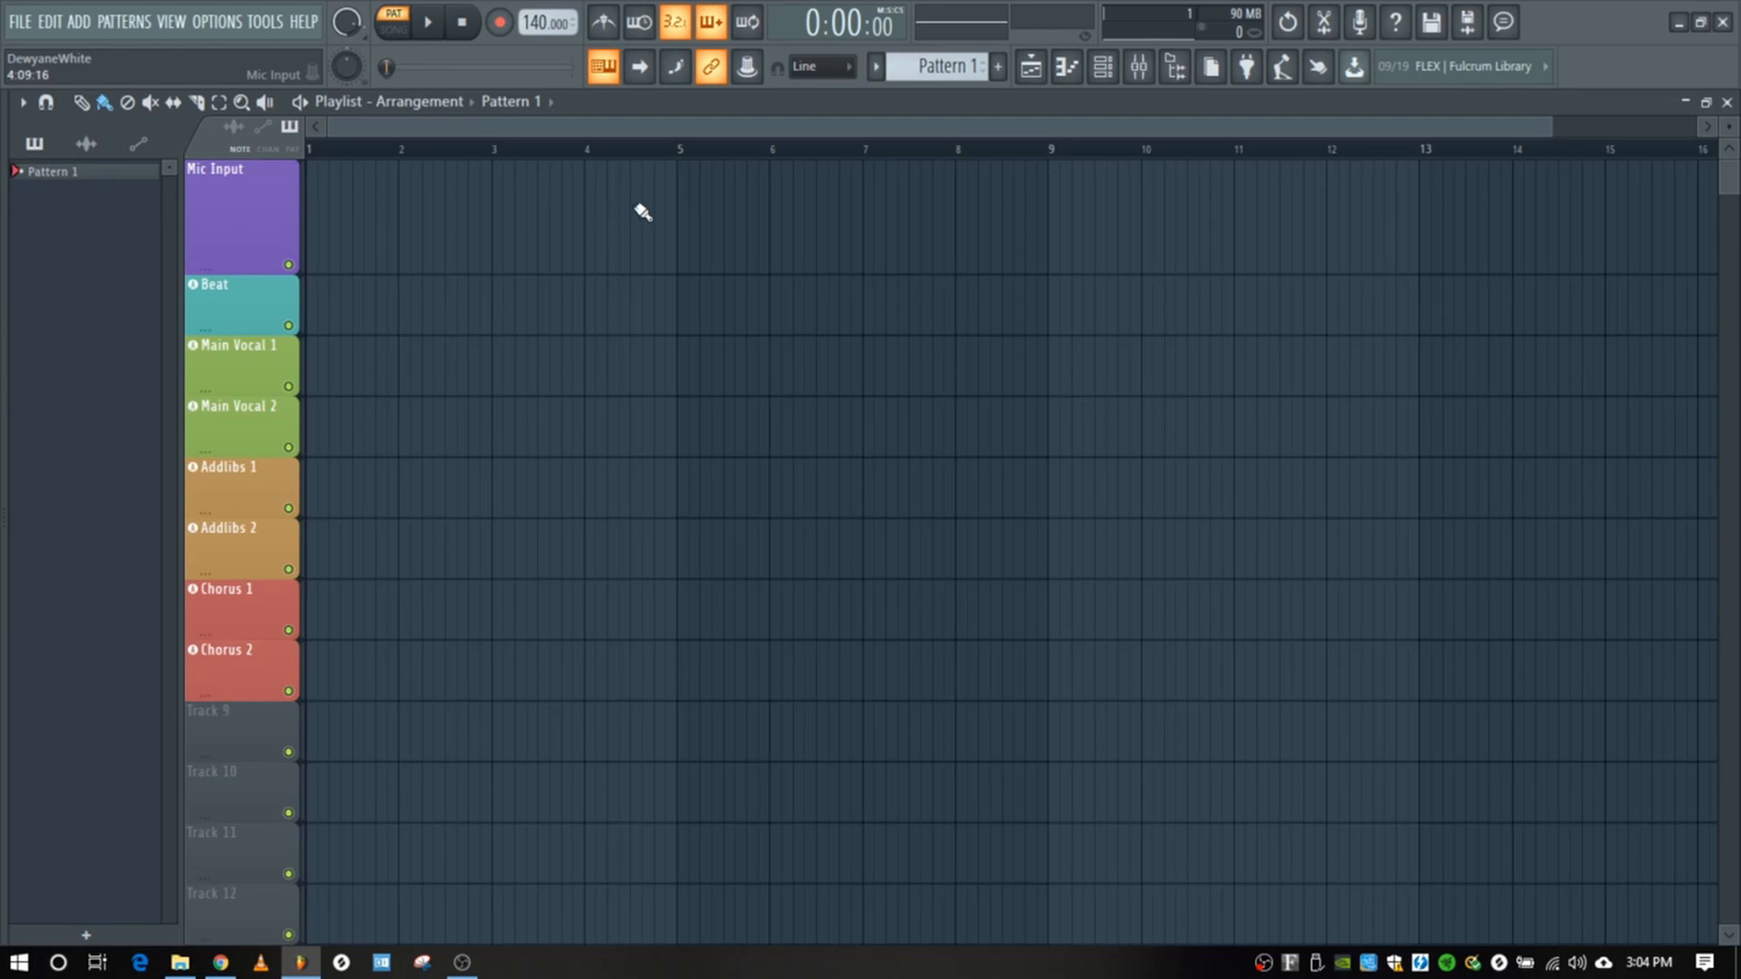
{"action": "left_click_drag", "start_coordinate": [234, 260], "coordinate": [231, 326]}
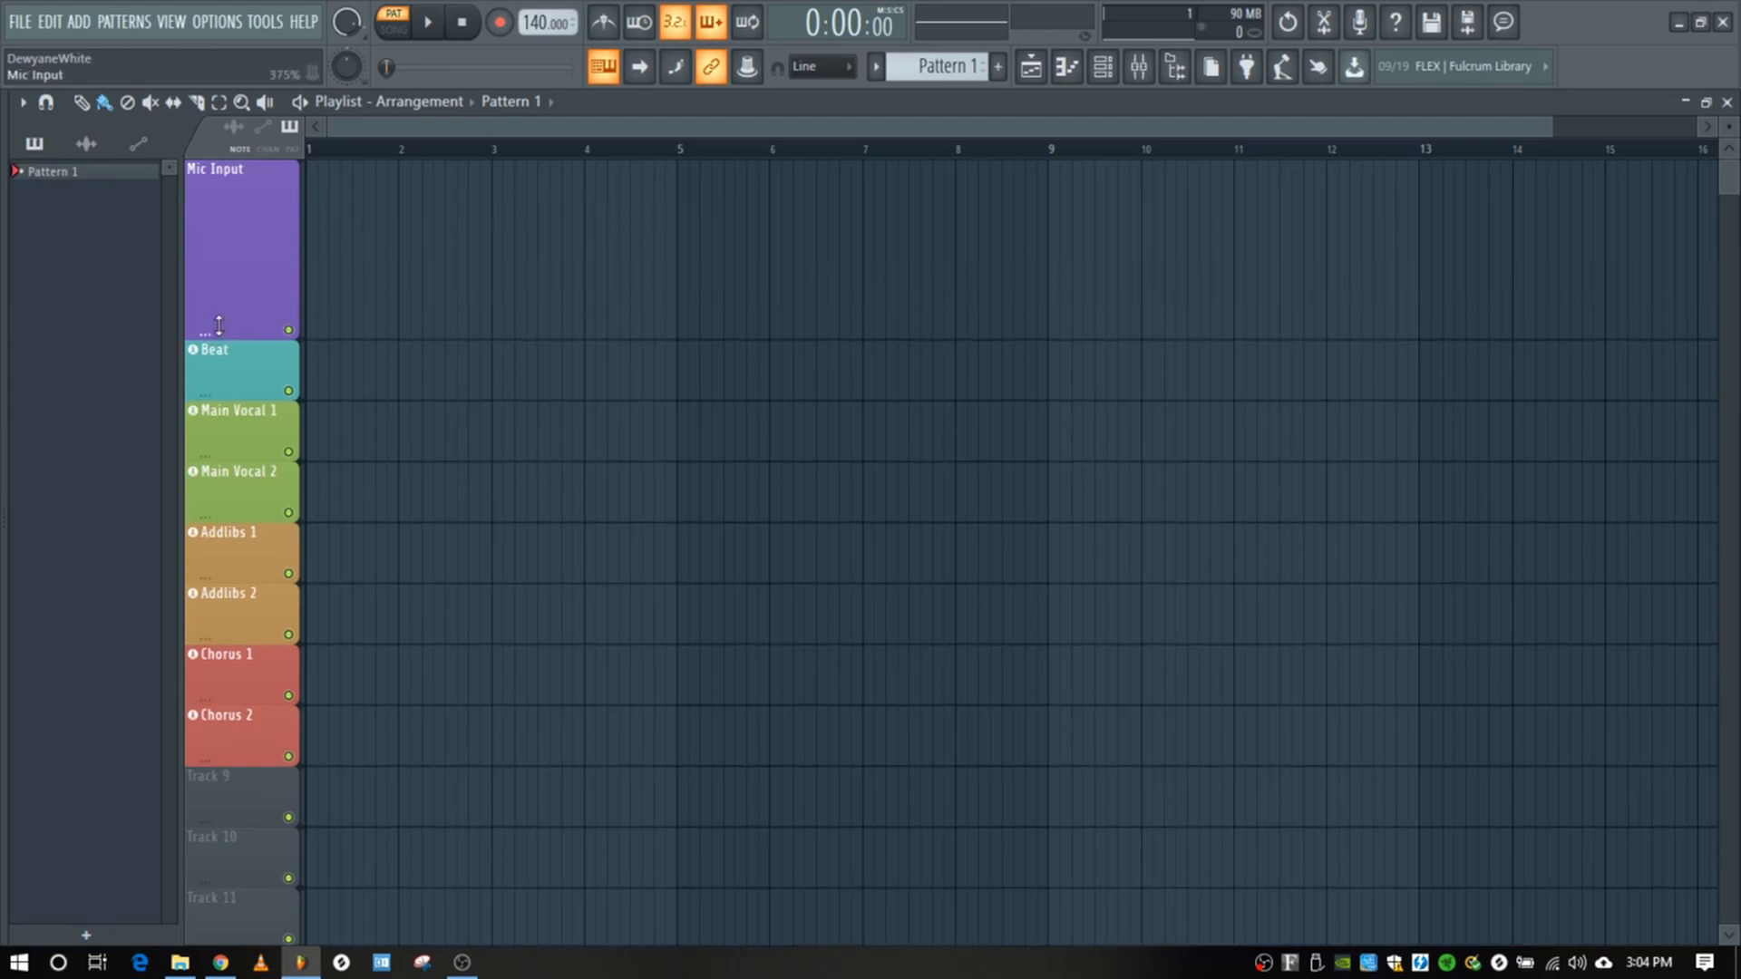
Step: Place a Pattern 1 clip on the Mic Input playlist track and move it down to the Main Vocal 1 track near bar 2
{"action": "left_click", "coordinate": [1139, 66]}
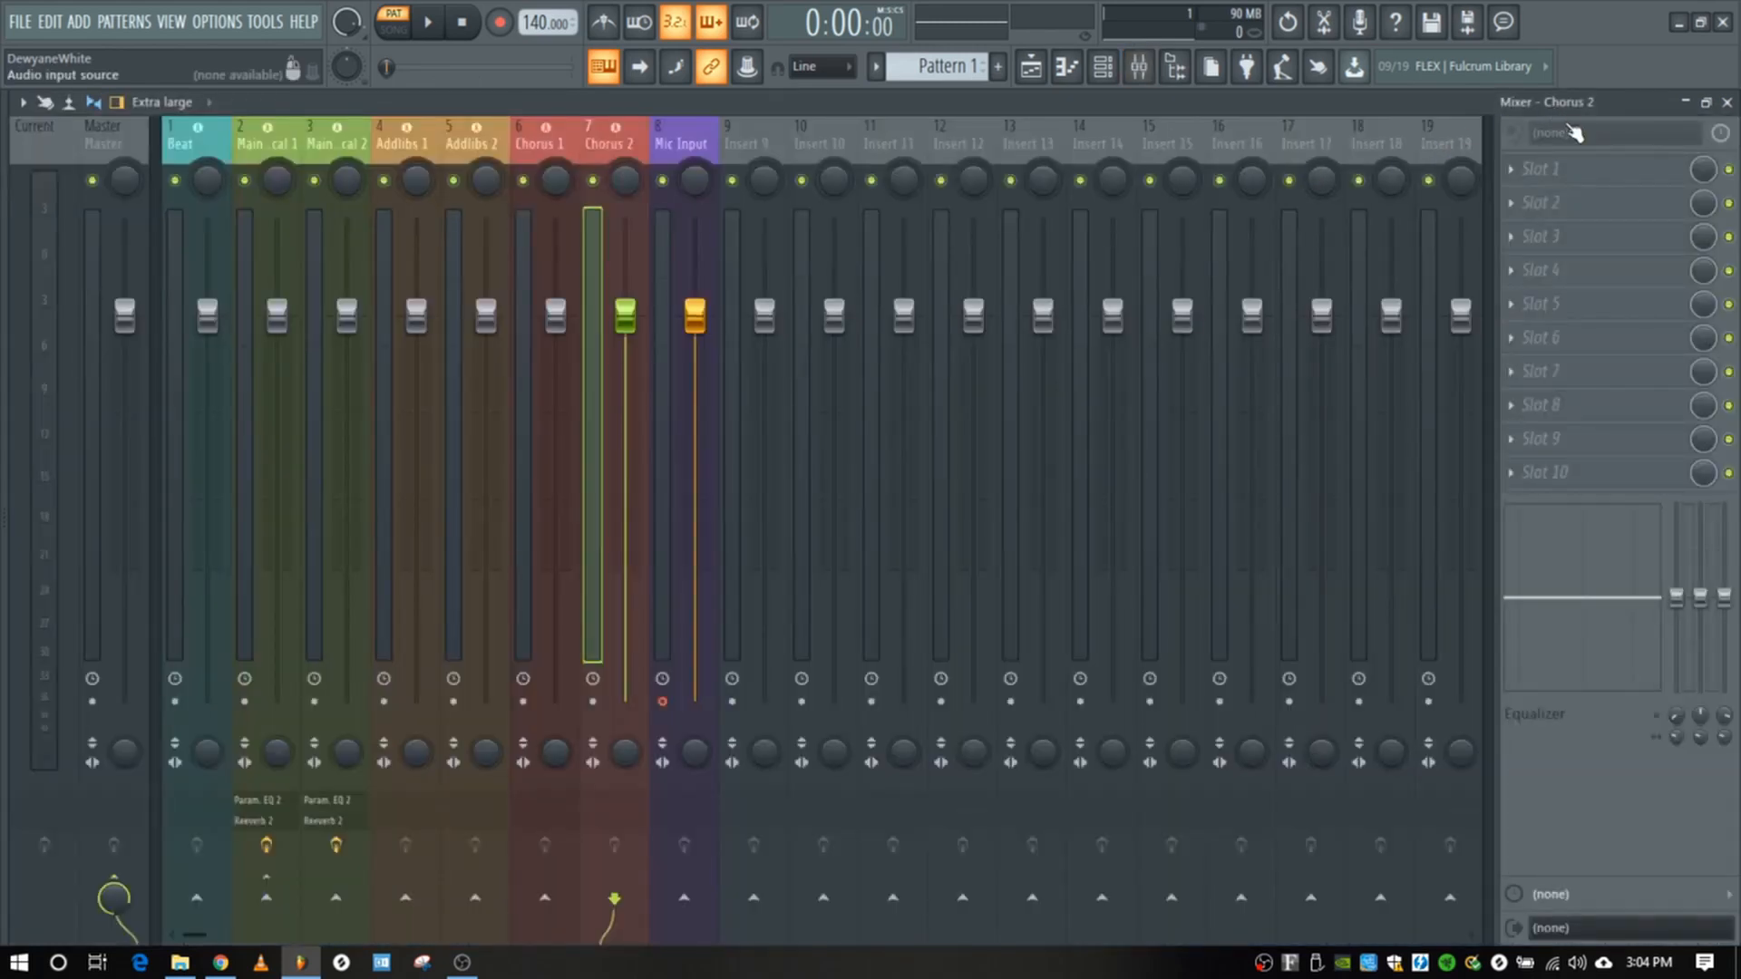
{"action": "left_click", "coordinate": [1728, 101]}
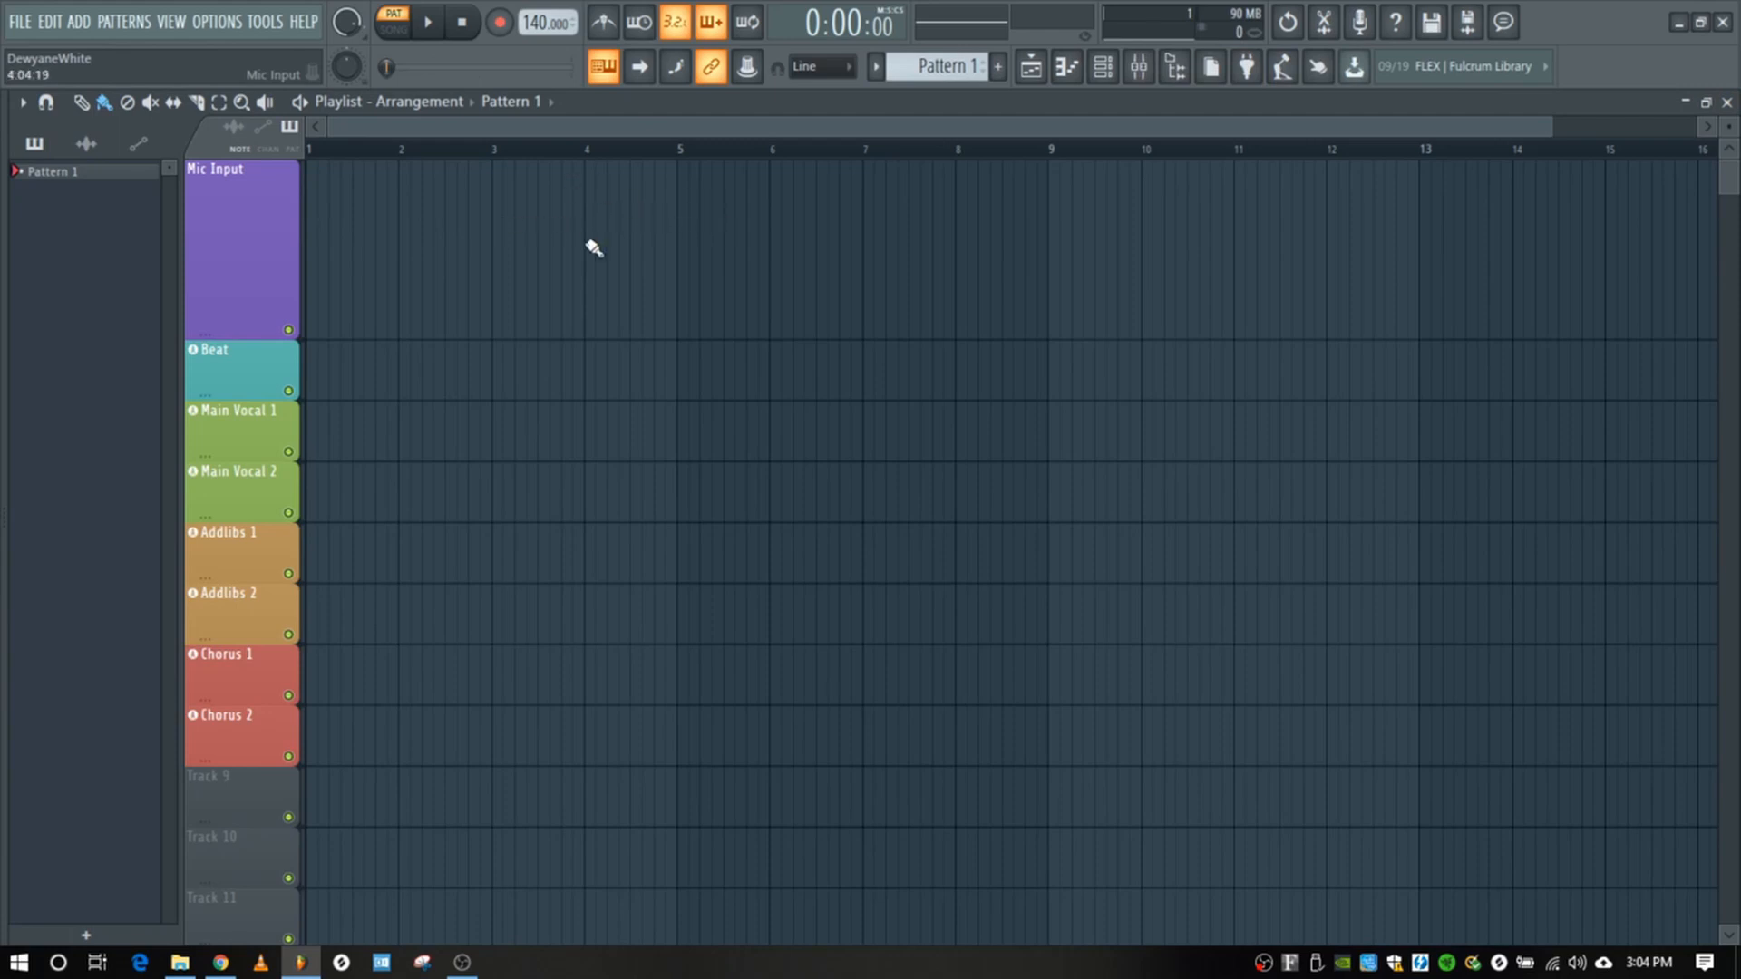
{"action": "mouse_move", "coordinate": [522, 243]}
{"action": "left_mouse_down"}
{"action": "mouse_move", "coordinate": [532, 327]}
{"action": "mouse_move", "coordinate": [572, 334]}
{"action": "mouse_move", "coordinate": [524, 509]}
{"action": "mouse_move", "coordinate": [441, 647]}
{"action": "mouse_move", "coordinate": [459, 390]}
{"action": "mouse_move", "coordinate": [454, 716]}
{"action": "mouse_move", "coordinate": [494, 373]}
{"action": "mouse_move", "coordinate": [489, 723]}
{"action": "mouse_move", "coordinate": [489, 447]}
{"action": "mouse_move", "coordinate": [491, 604]}
{"action": "mouse_move", "coordinate": [408, 451]}
{"action": "mouse_move", "coordinate": [404, 396]}
{"action": "left_mouse_up"}
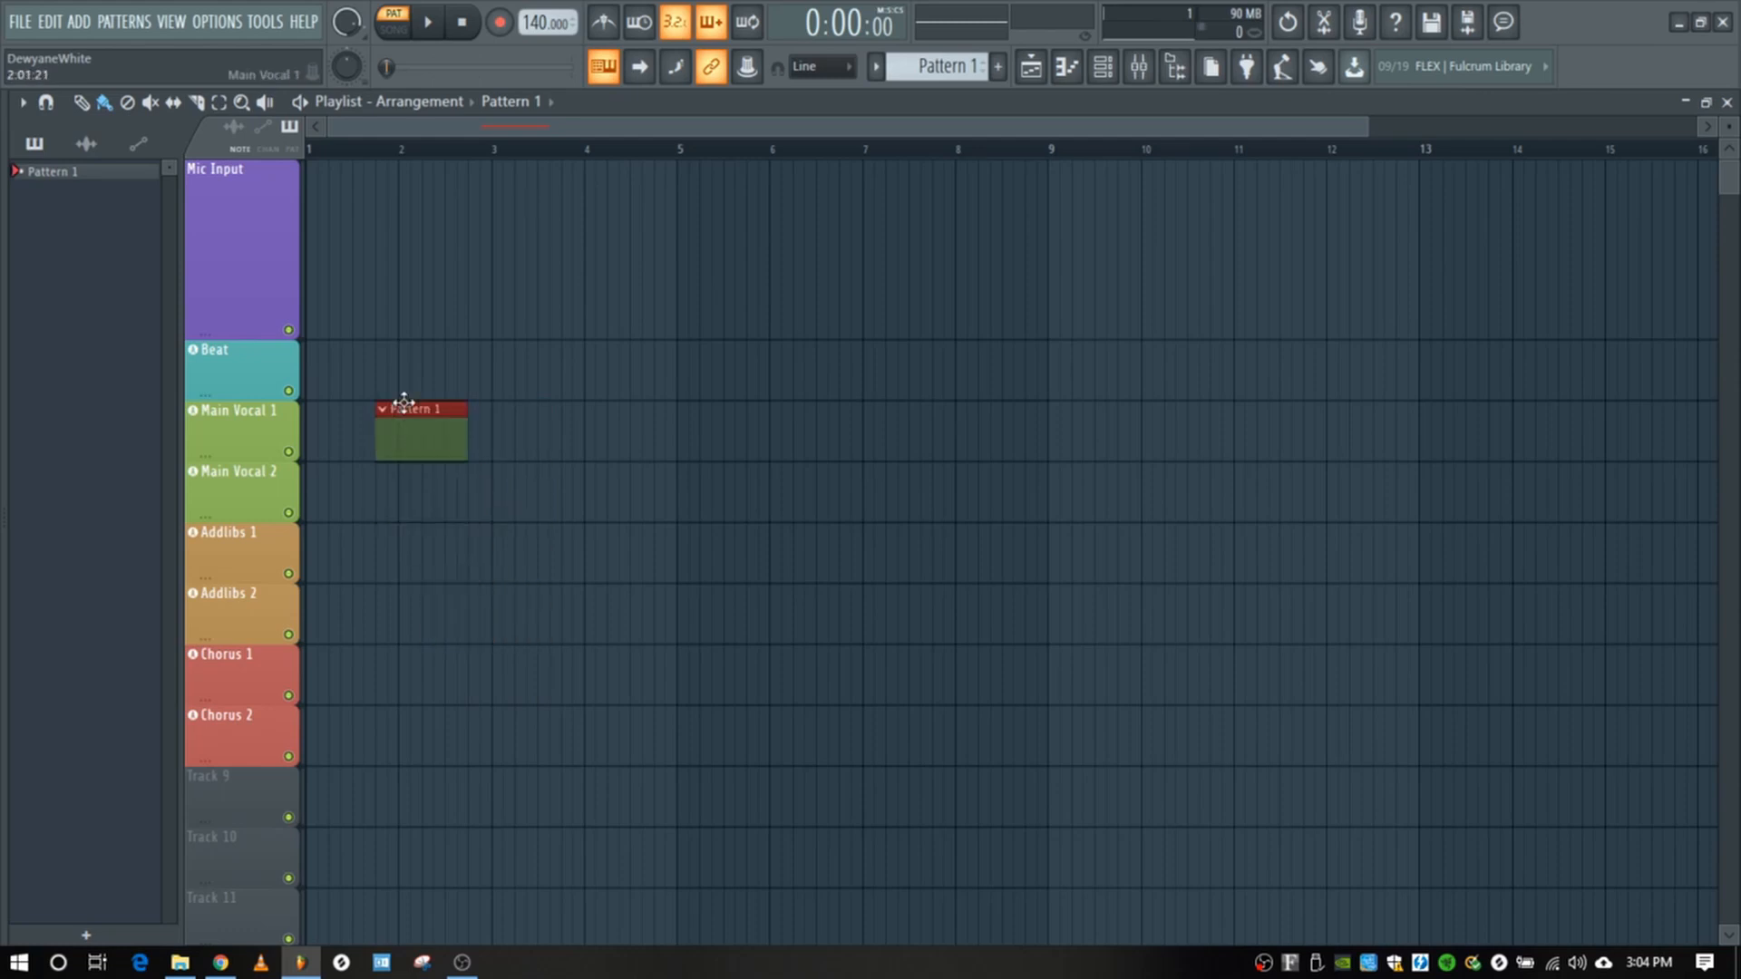
{"action": "left_click", "coordinate": [1141, 67]}
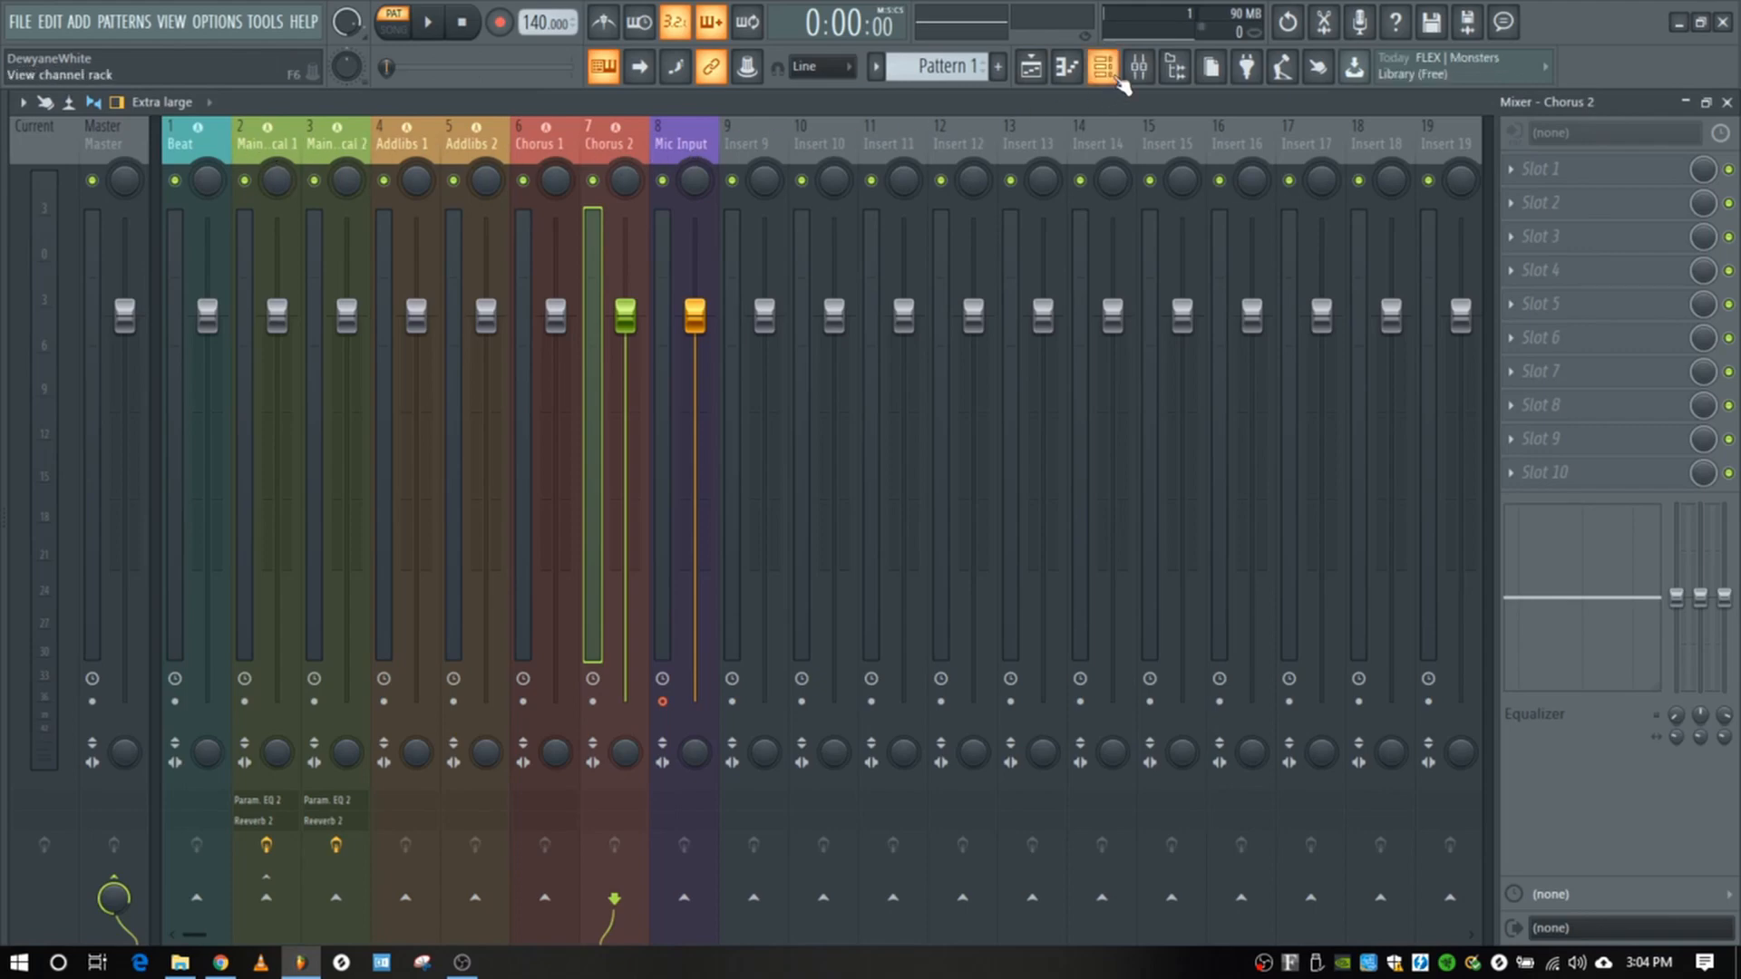
{"action": "left_click", "coordinate": [1034, 69]}
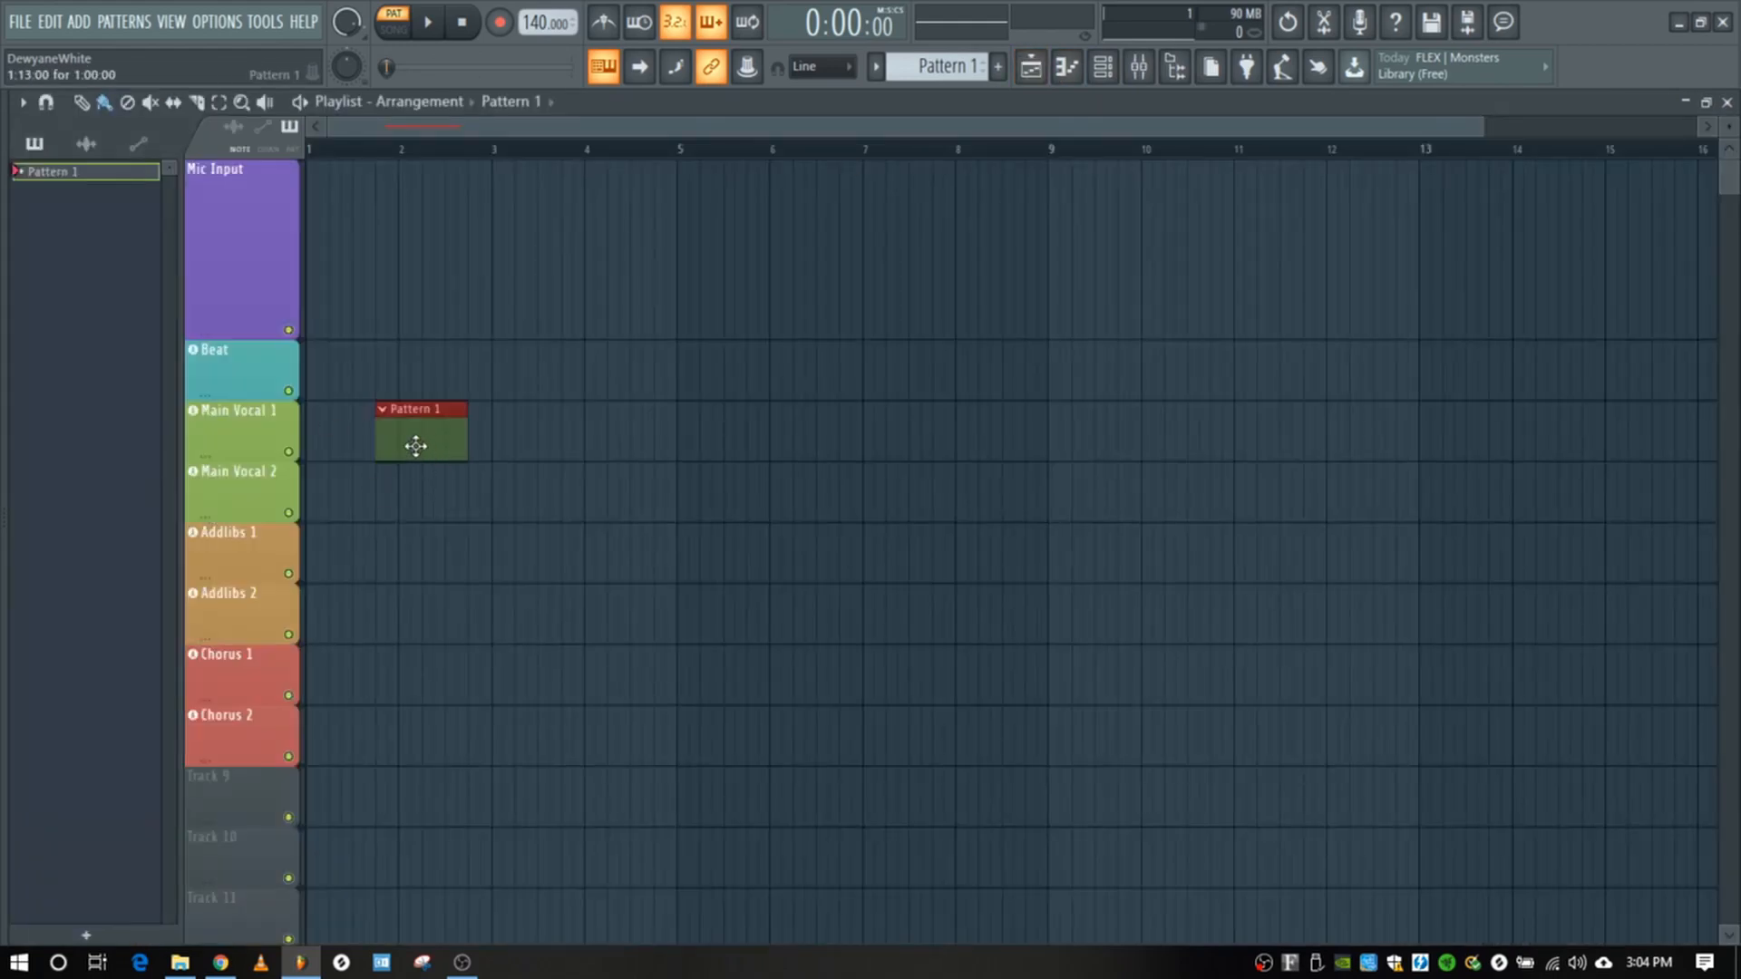
Step: Delete the Pattern 1 clip from the playlist and bring the Mic Input track back to nearly three times the regular track height
{"action": "left_click_drag", "start_coordinate": [416, 445], "coordinate": [345, 386]}
{"action": "left_click_drag", "start_coordinate": [248, 341], "coordinate": [1058, 741]}
{"action": "left_click_drag", "start_coordinate": [977, 616], "coordinate": [478, 604]}
{"action": "right_click", "coordinate": [478, 604]}
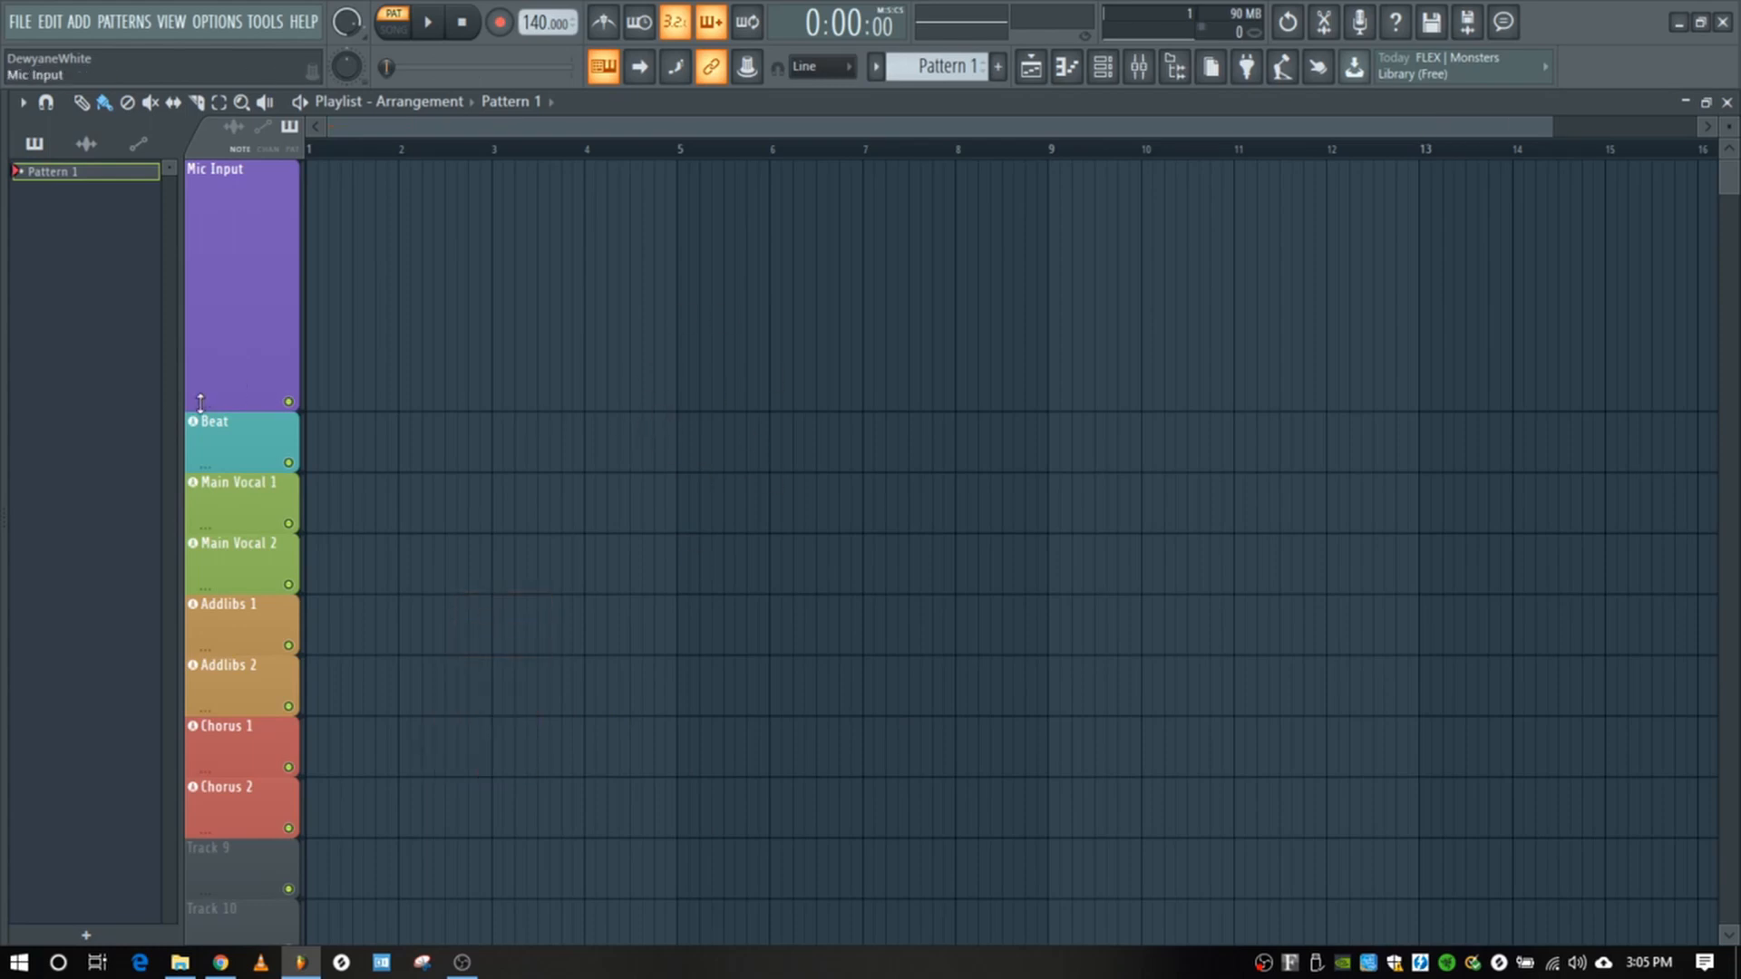
{"action": "left_click_drag", "start_coordinate": [205, 410], "coordinate": [214, 330]}
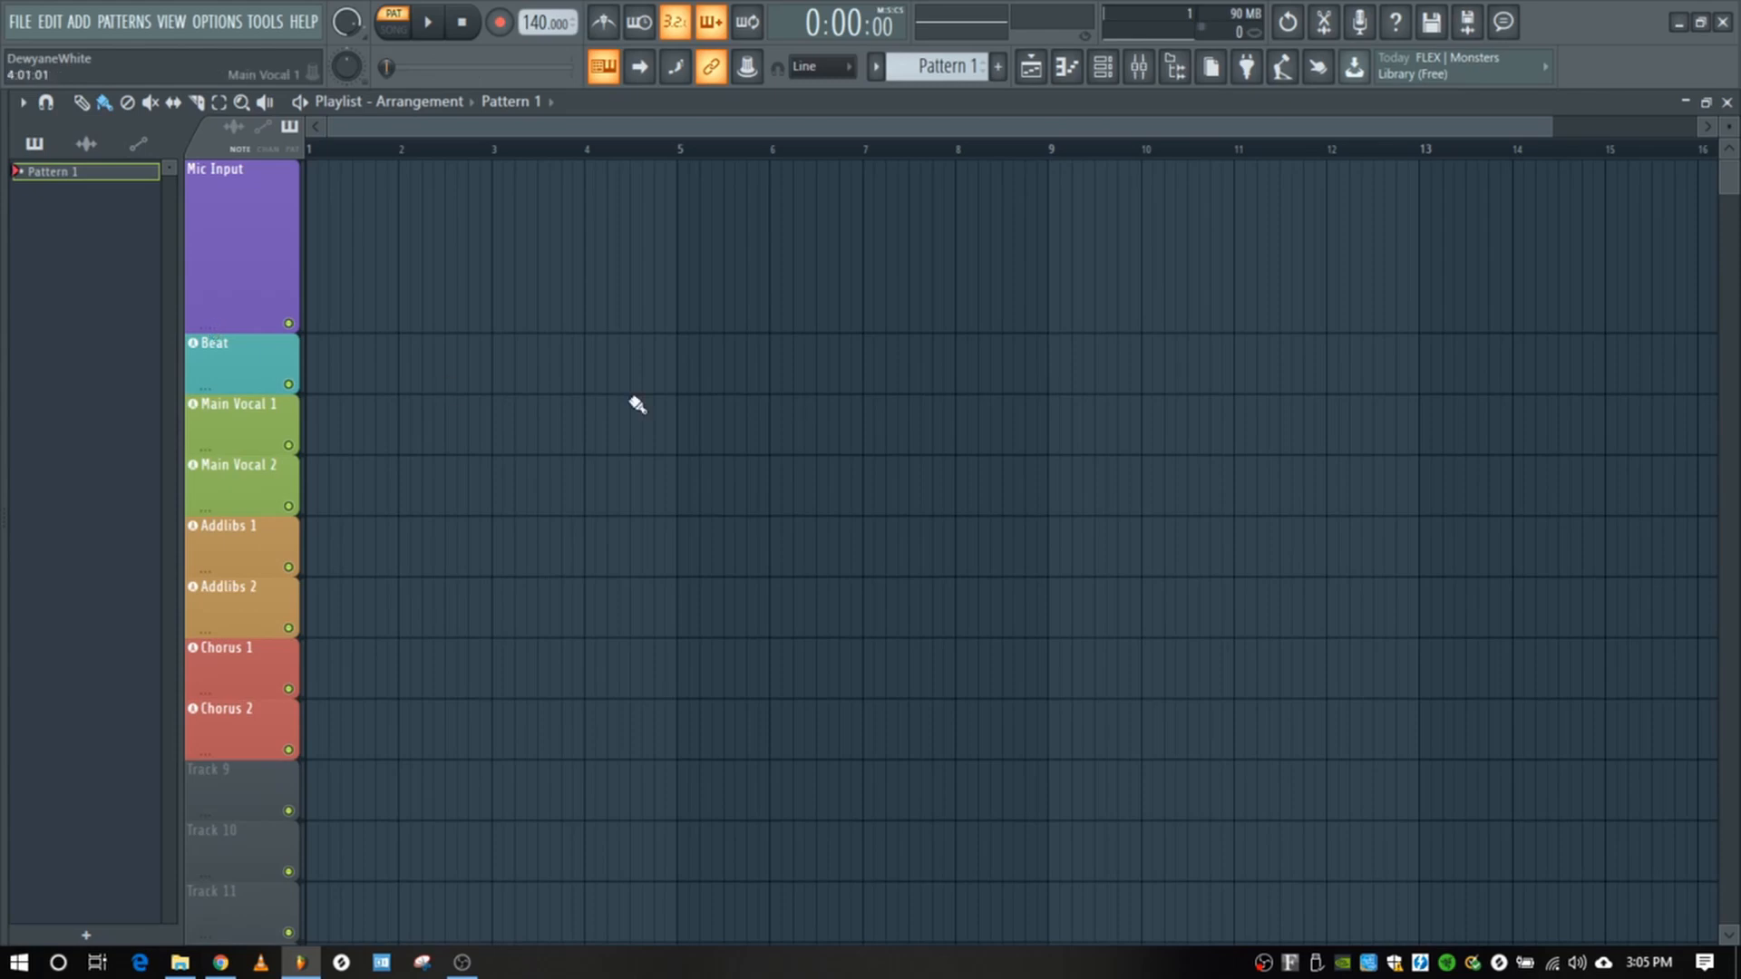